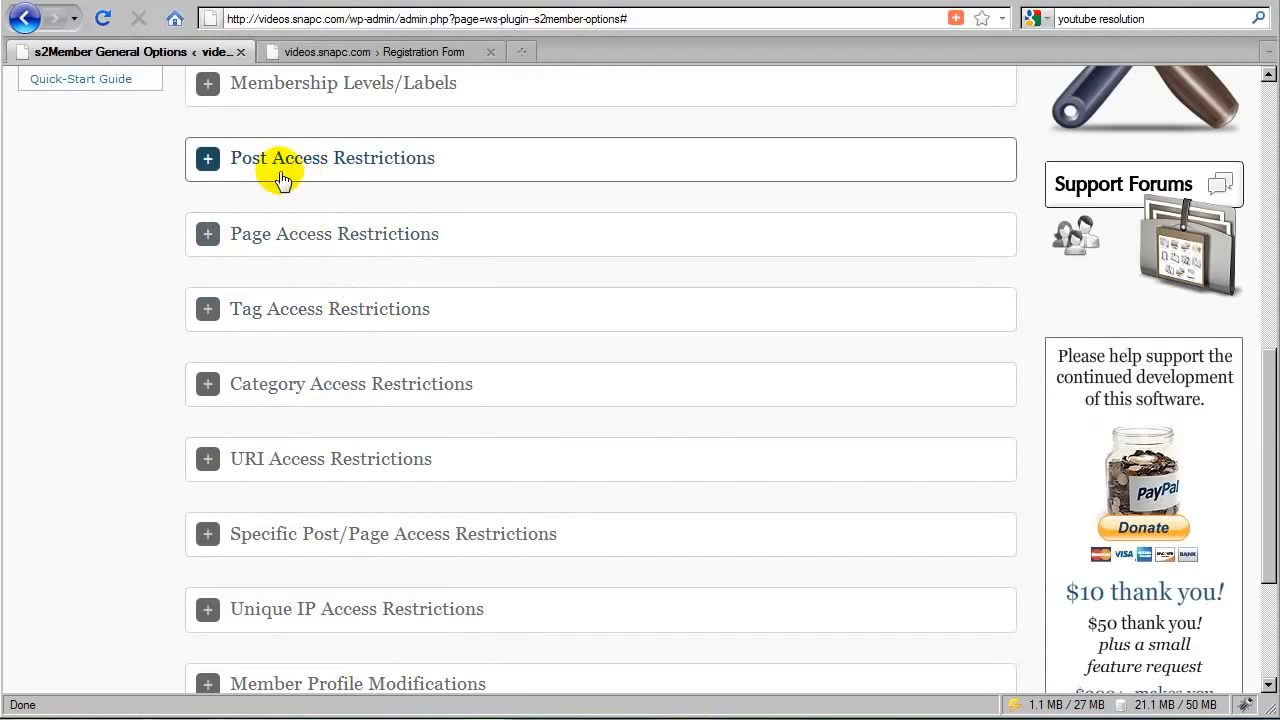
Examine the fields that restrict posts by membership level, and open the site's list of pages
left_click(333, 178)
scroll(350, 290, "down", 2)
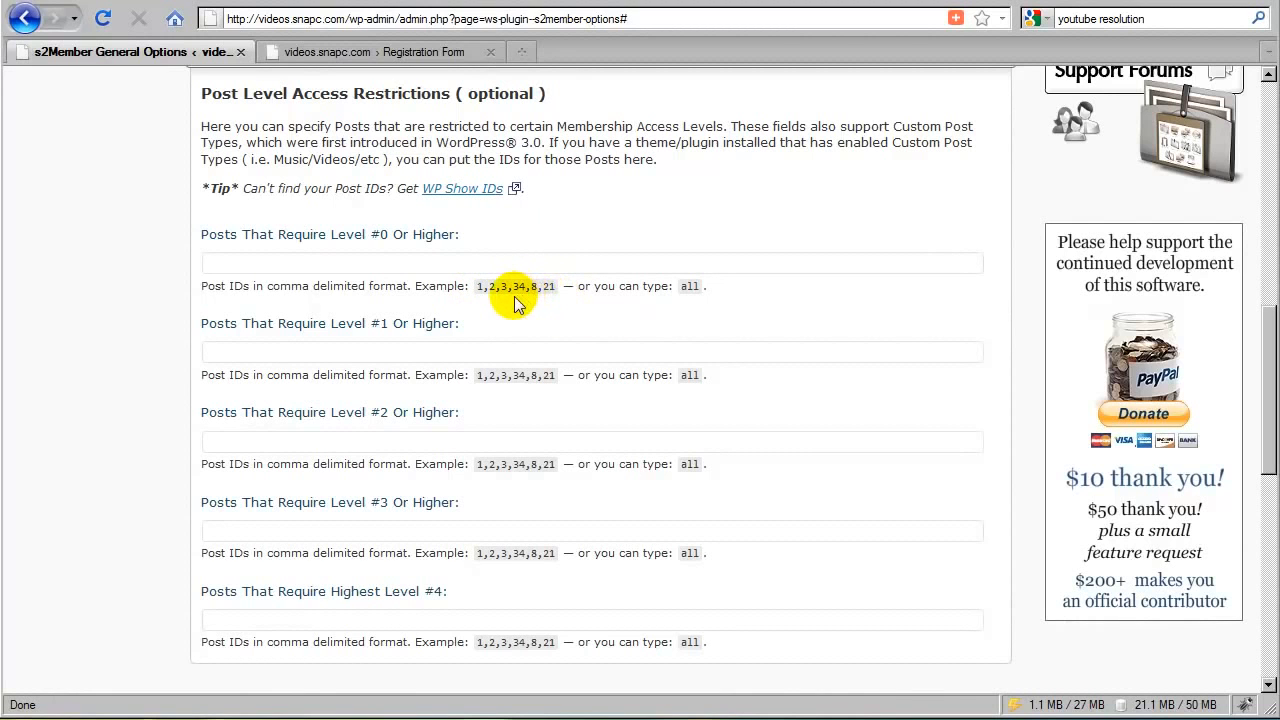
scroll(189, 263, "up", 10)
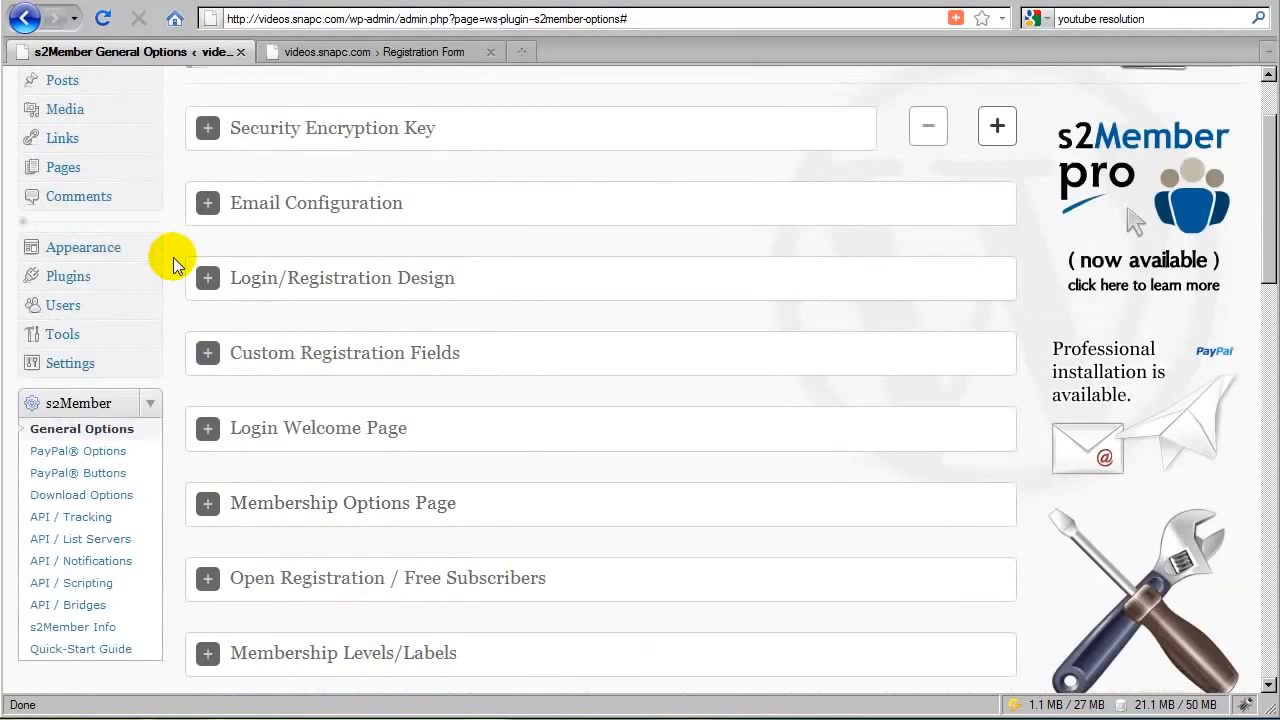
left_click(64, 284)
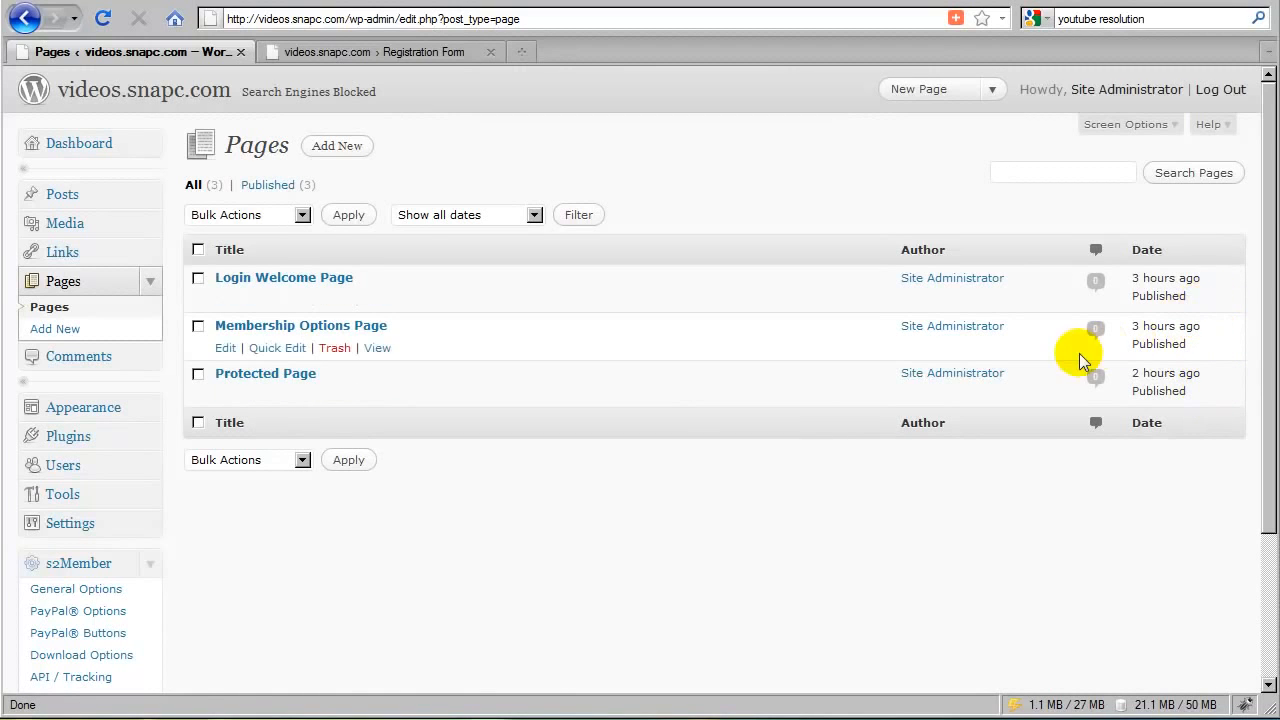
Return to the s2Member General Options and set the posts requiring Level #0 or higher to 36,211,895,4
scroll(394, 500, "down", 3)
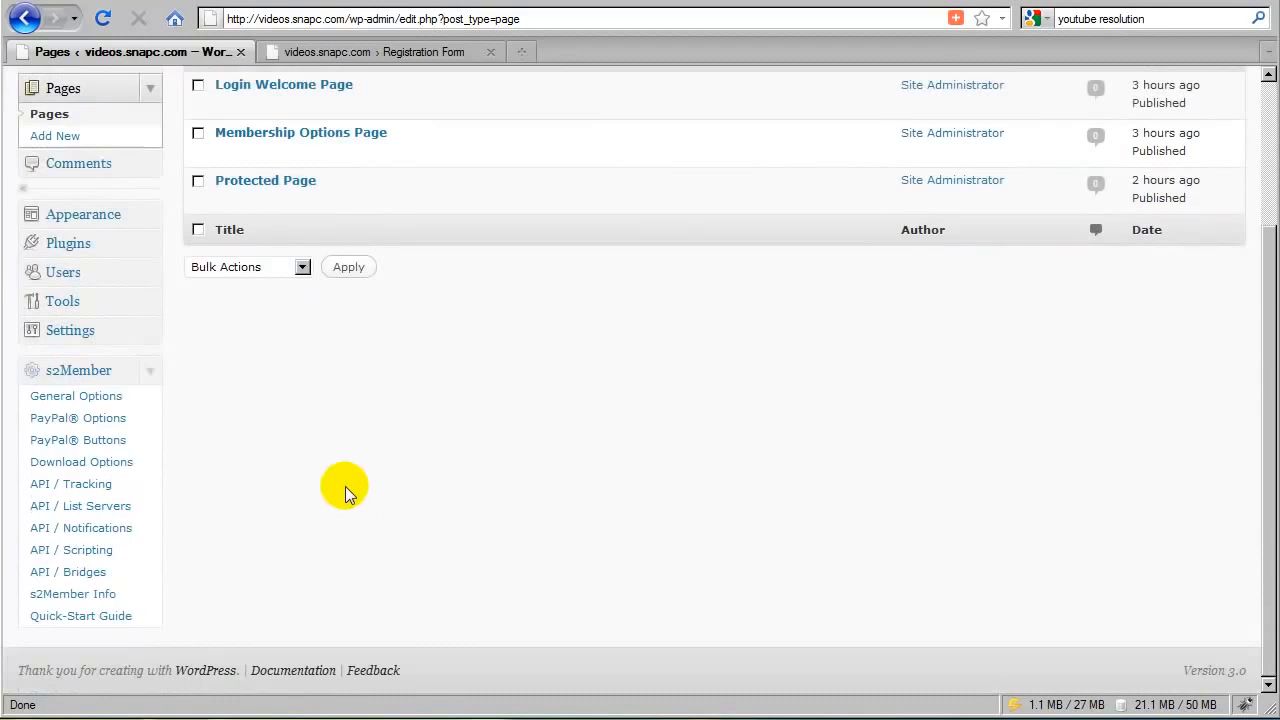
left_click(104, 398)
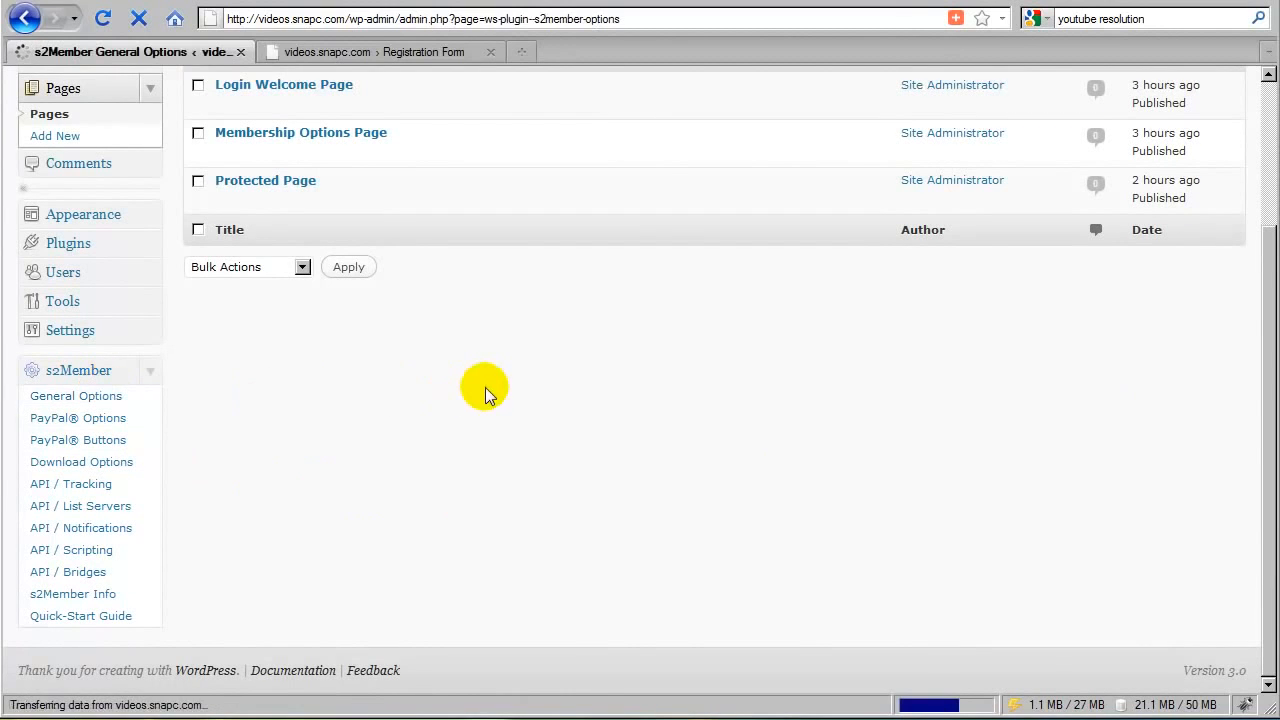
scroll(475, 405, "down", 5)
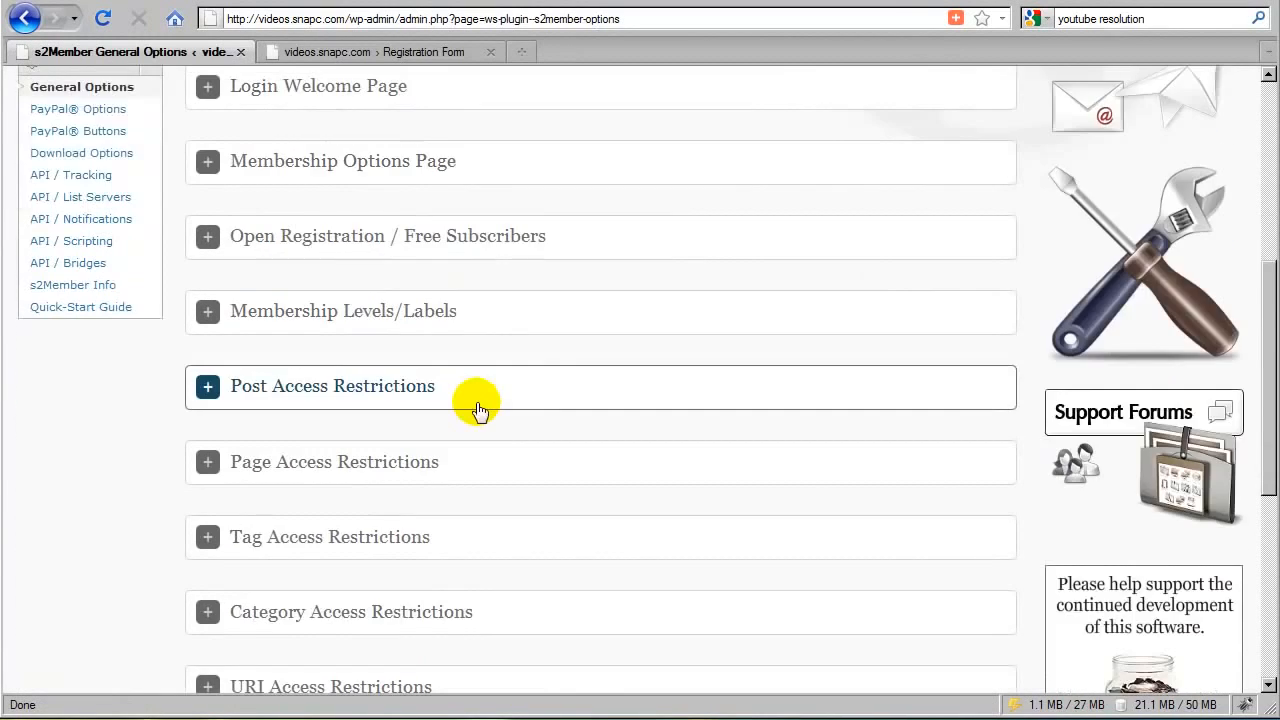
scroll(478, 410, "down", 2)
left_click(362, 292)
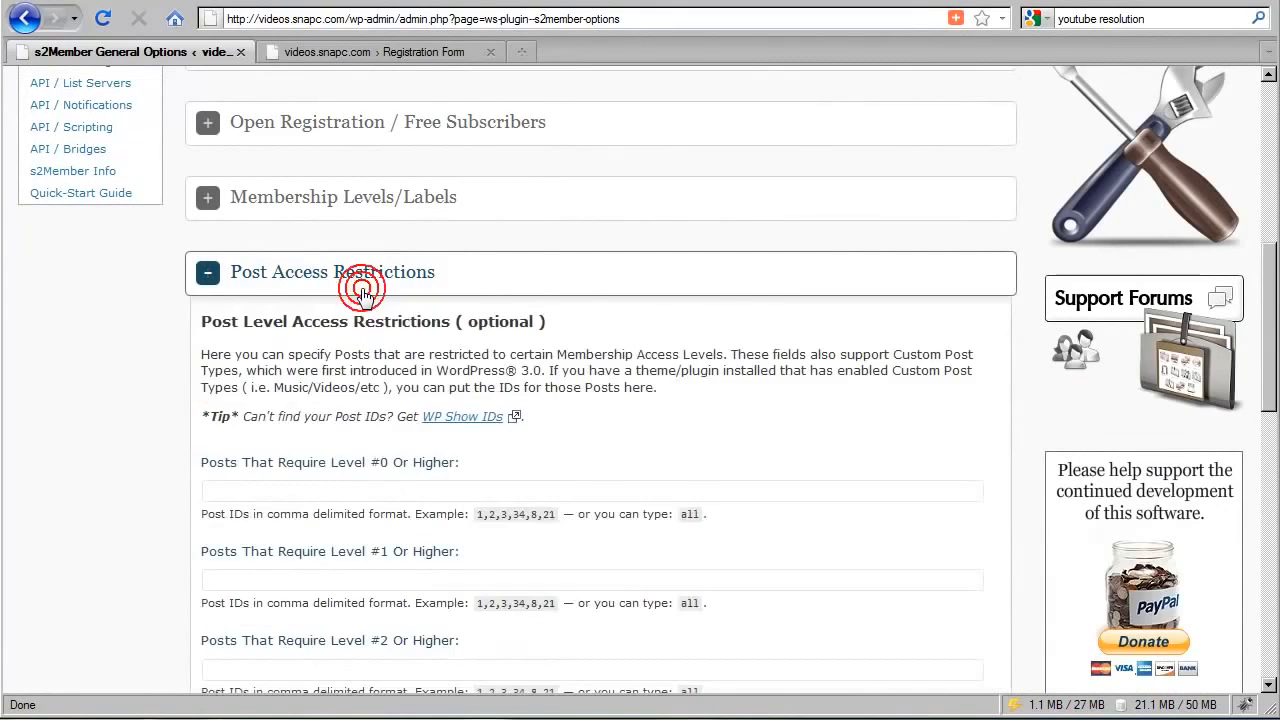
scroll(362, 293, "down", 4)
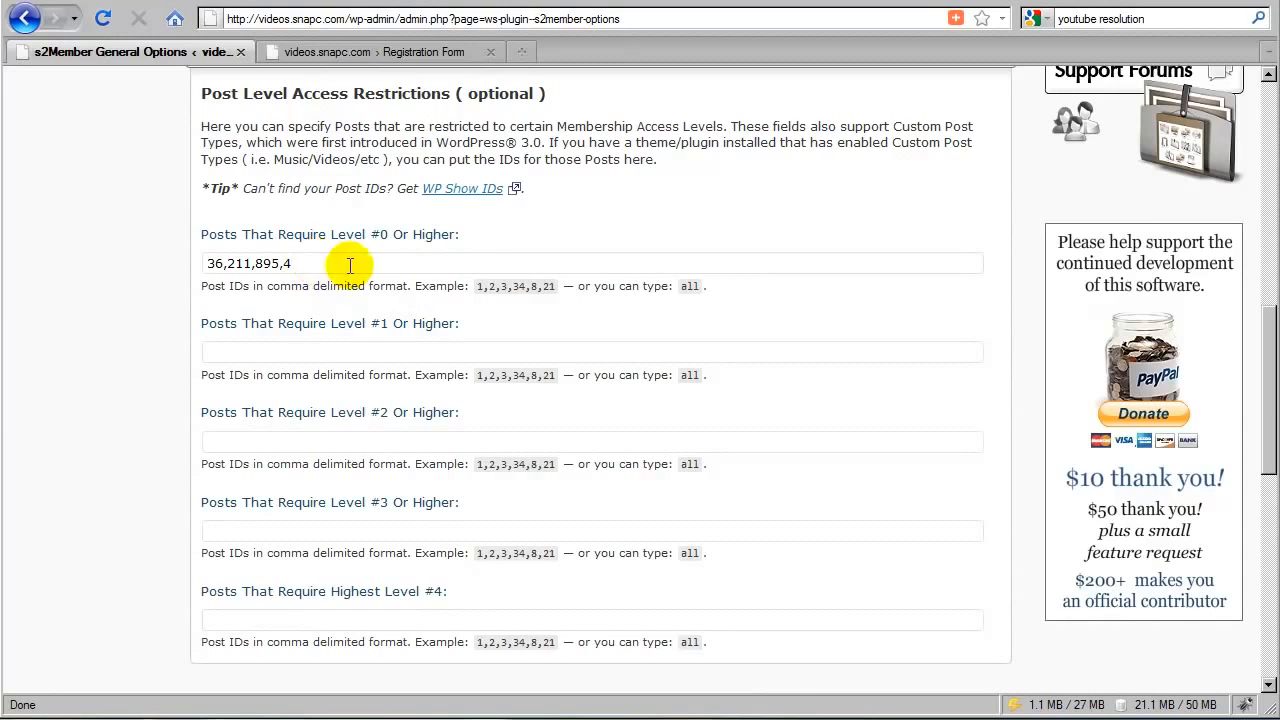
left_click_drag(302, 263, 212, 263)
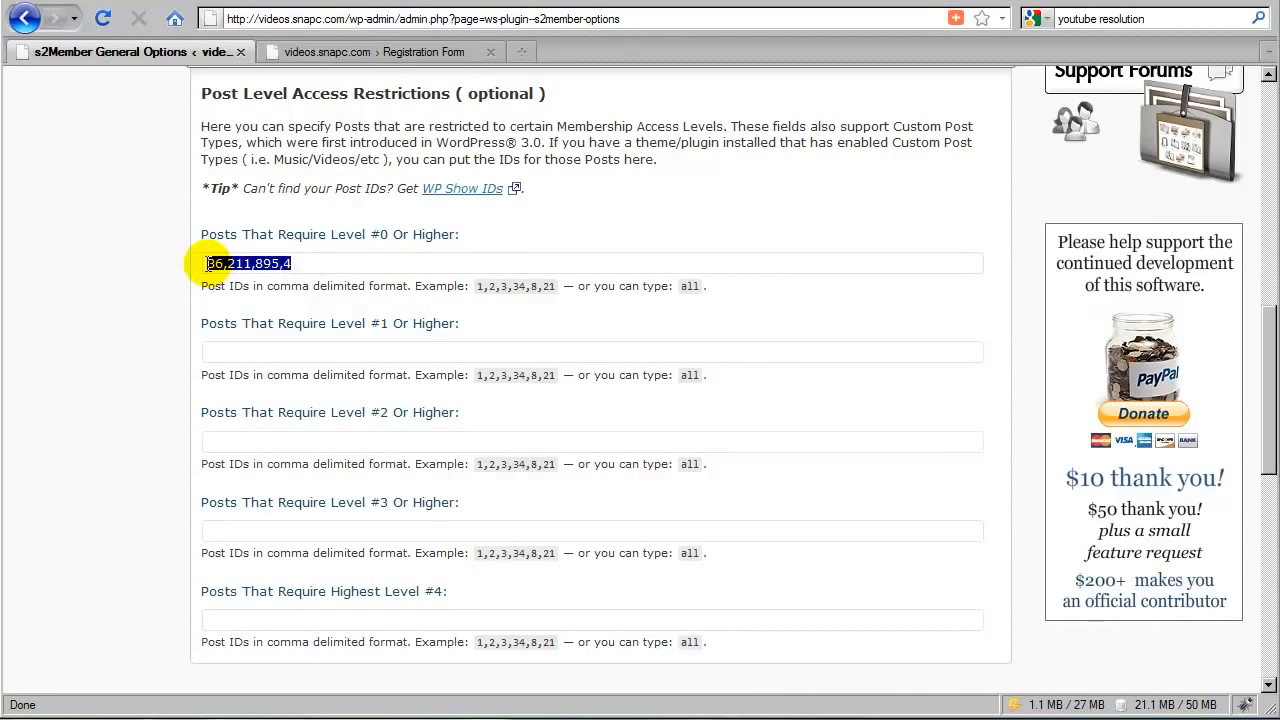
left_click(310, 298)
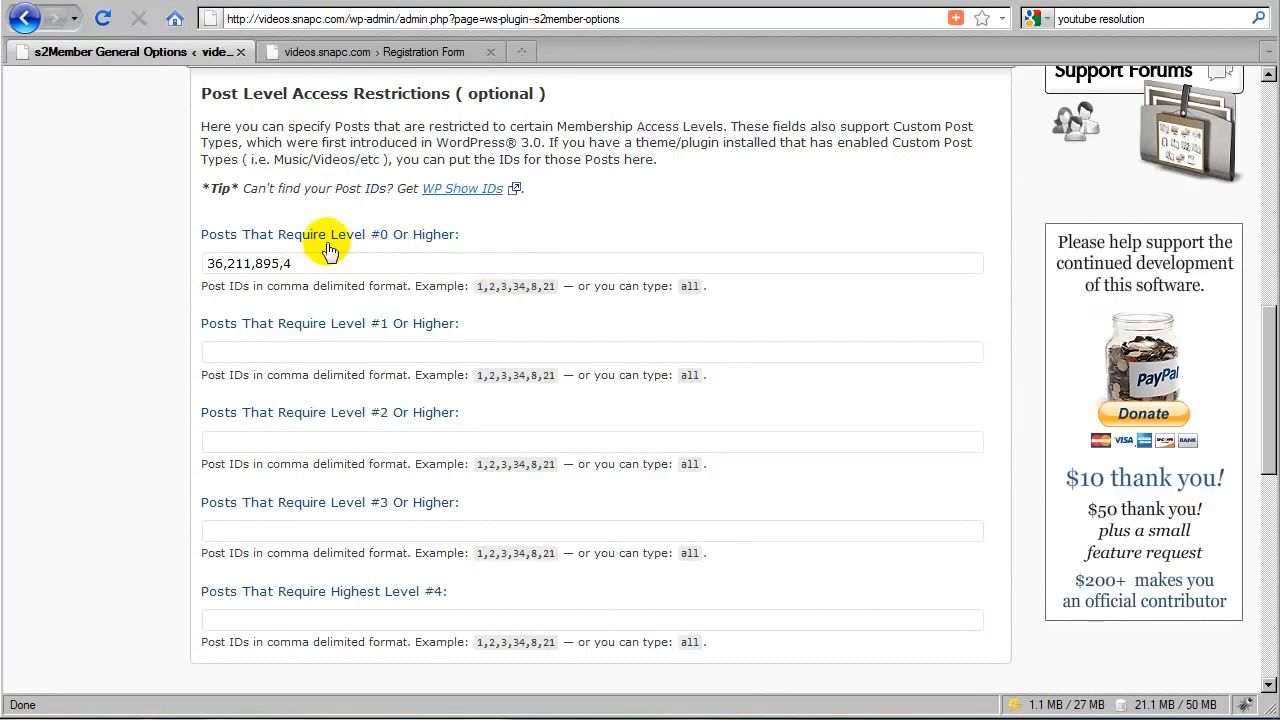
Label membership Level #0 "Member" and Level #1 "Premium Member", and set the labels for Levels #2, #3 and #4 to "-"
scroll(330, 265, "up", 5)
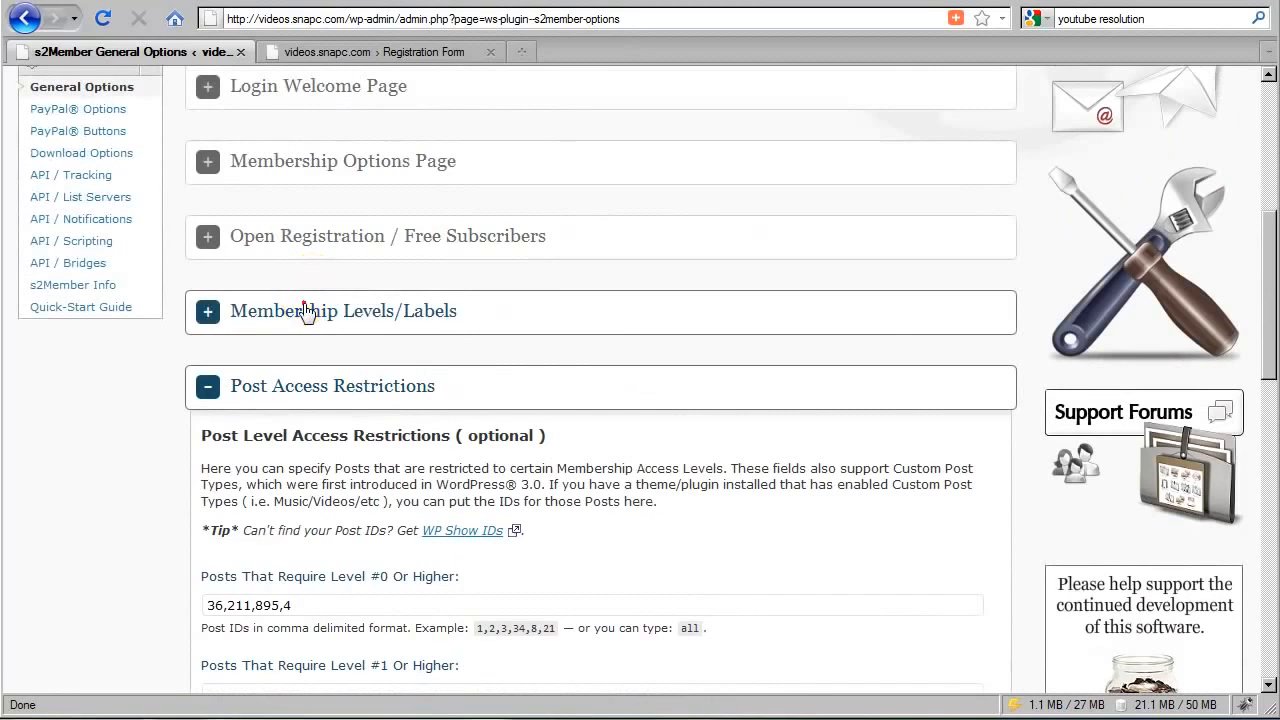
left_click(315, 305)
scroll(316, 300, "down", 5)
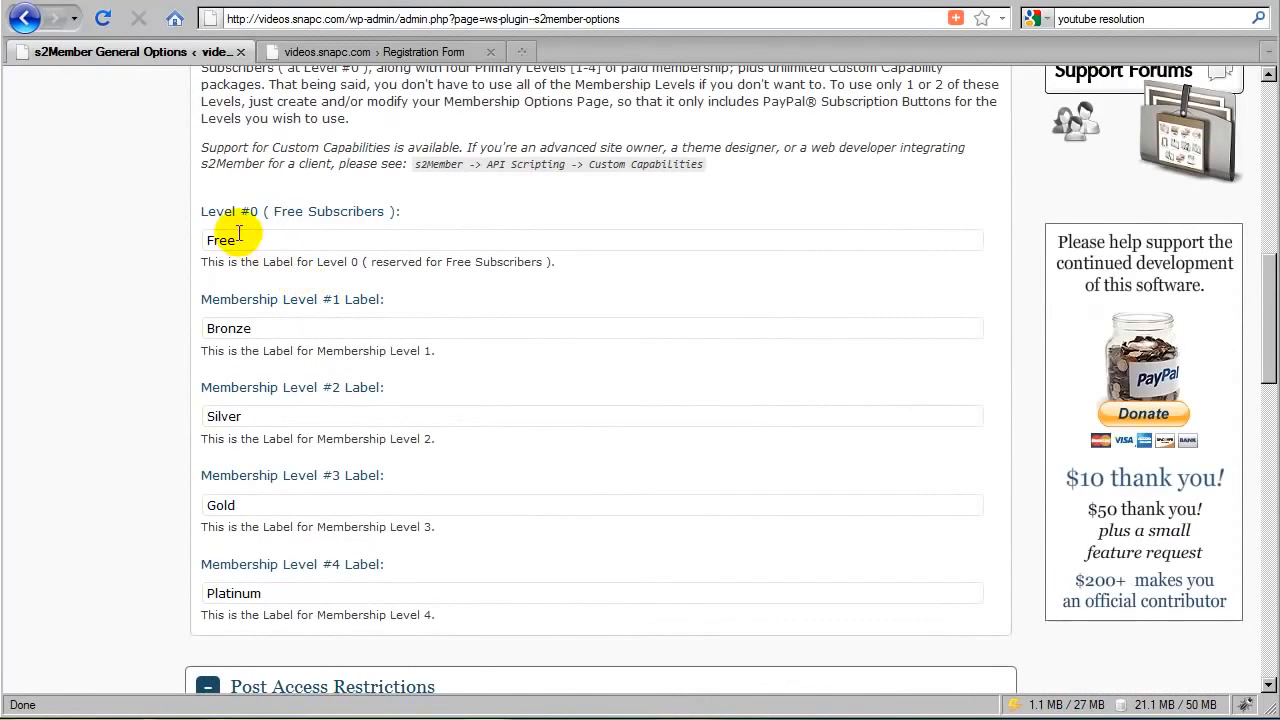
left_click_drag(236, 240, 208, 240)
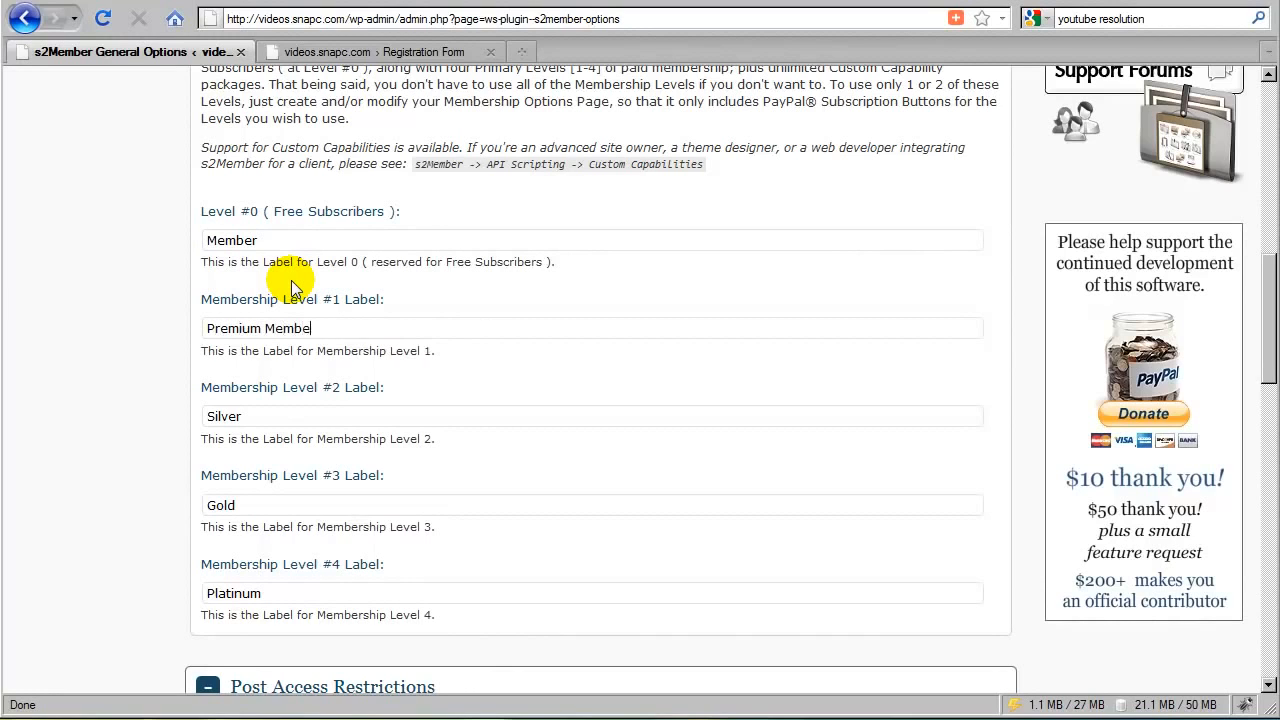
type("-")
left_click_drag(246, 506, 204, 506)
type("-")
left_click_drag(279, 598, 204, 596)
type("-")
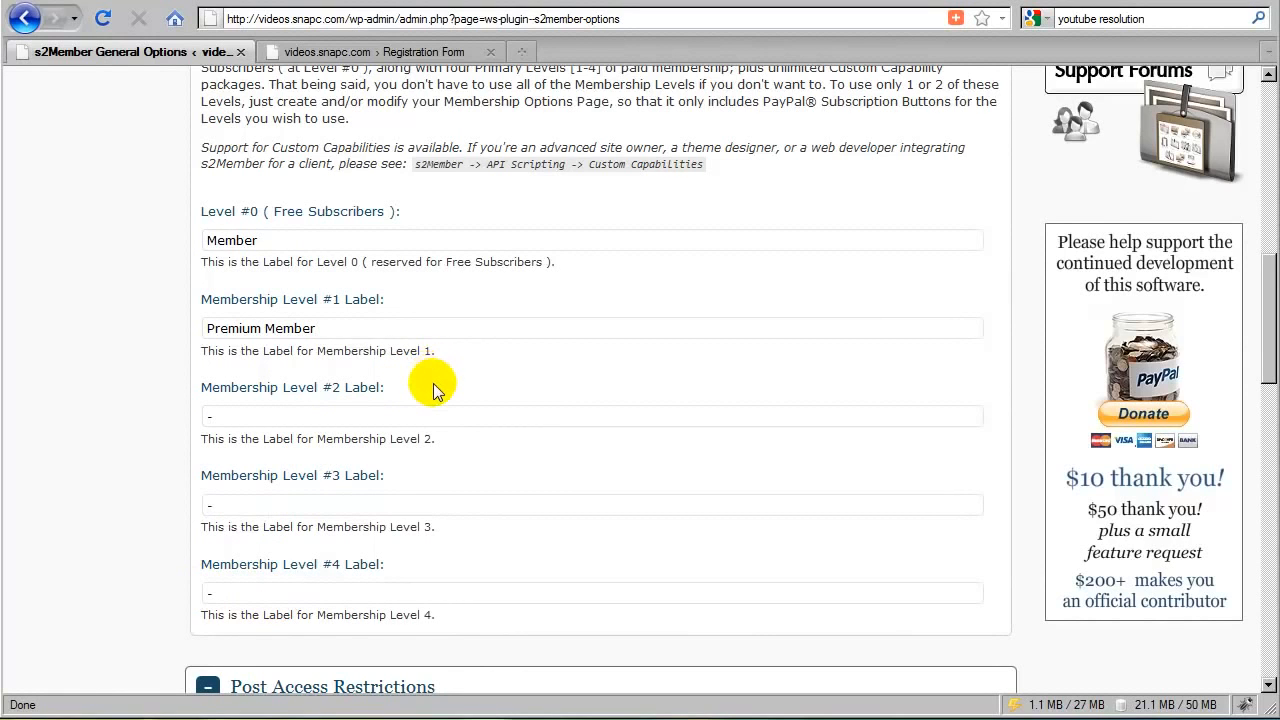
Review the Level #0 membership label and the post IDs restricted to that level
scroll(433, 383, "up", 2)
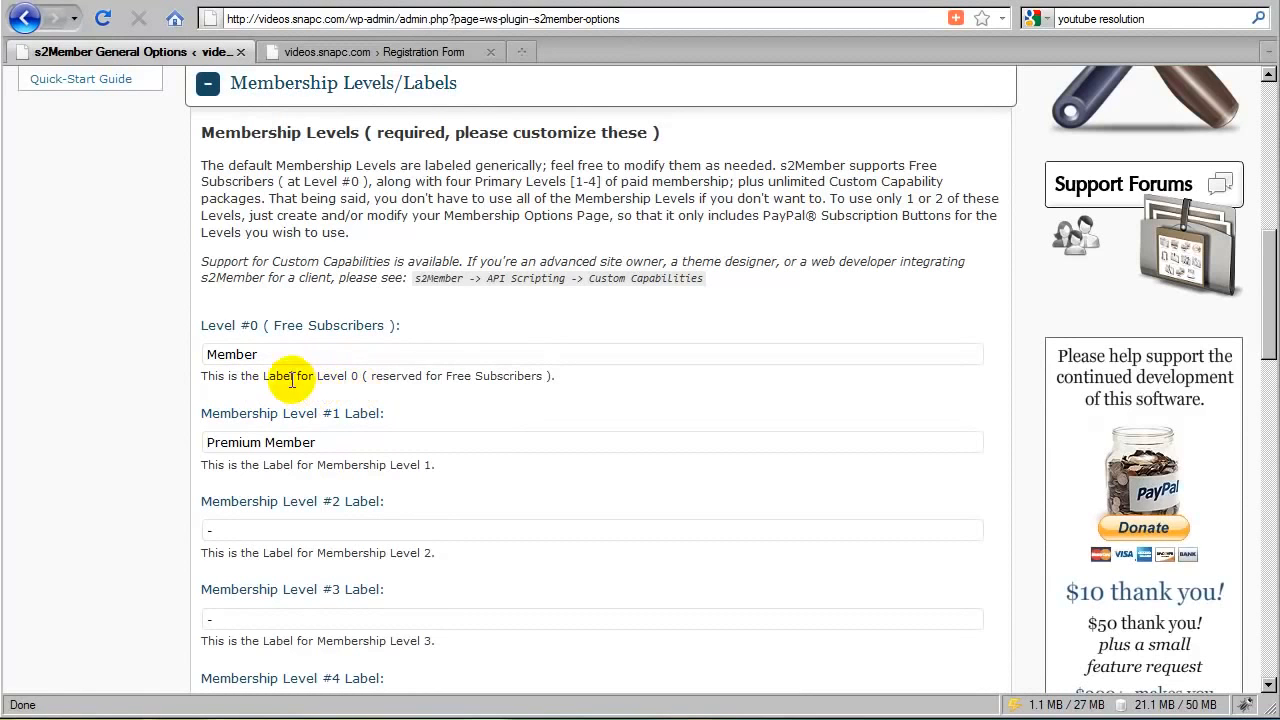
scroll(437, 400, "down", 10)
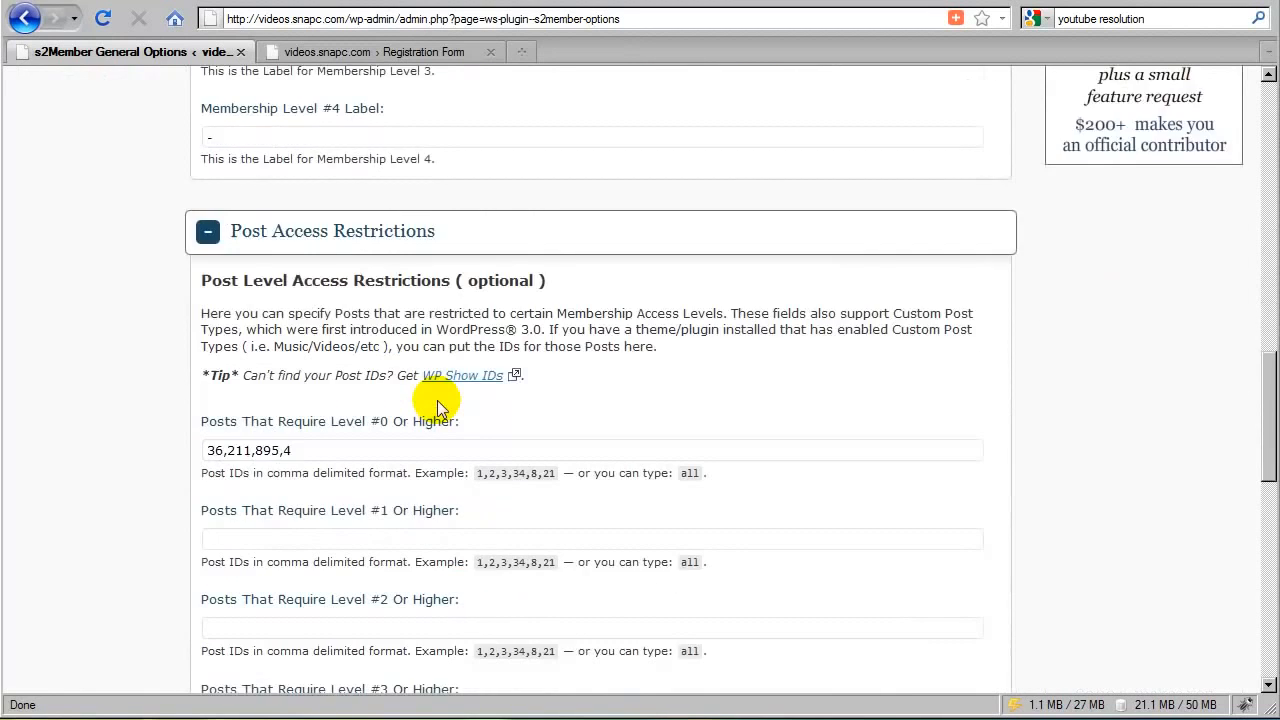
left_click_drag(300, 224, 208, 226)
left_click(340, 267)
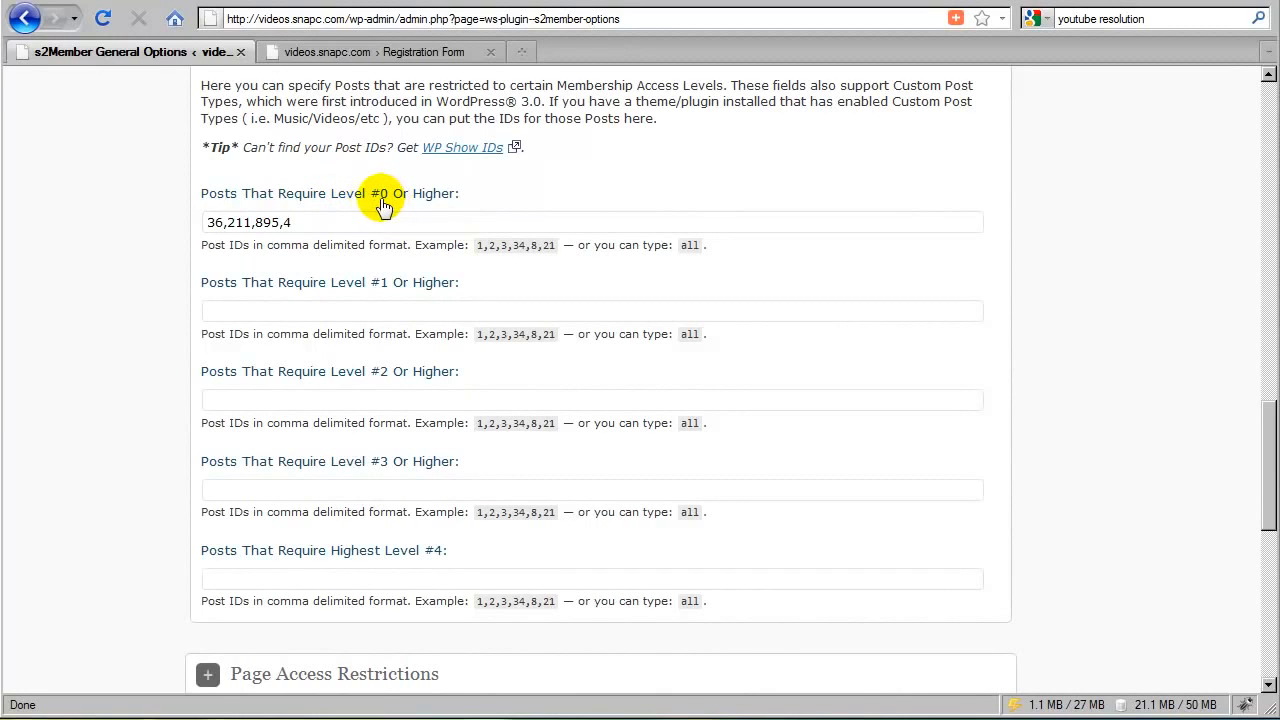
left_click(286, 222)
left_click_drag(286, 222, 216, 222)
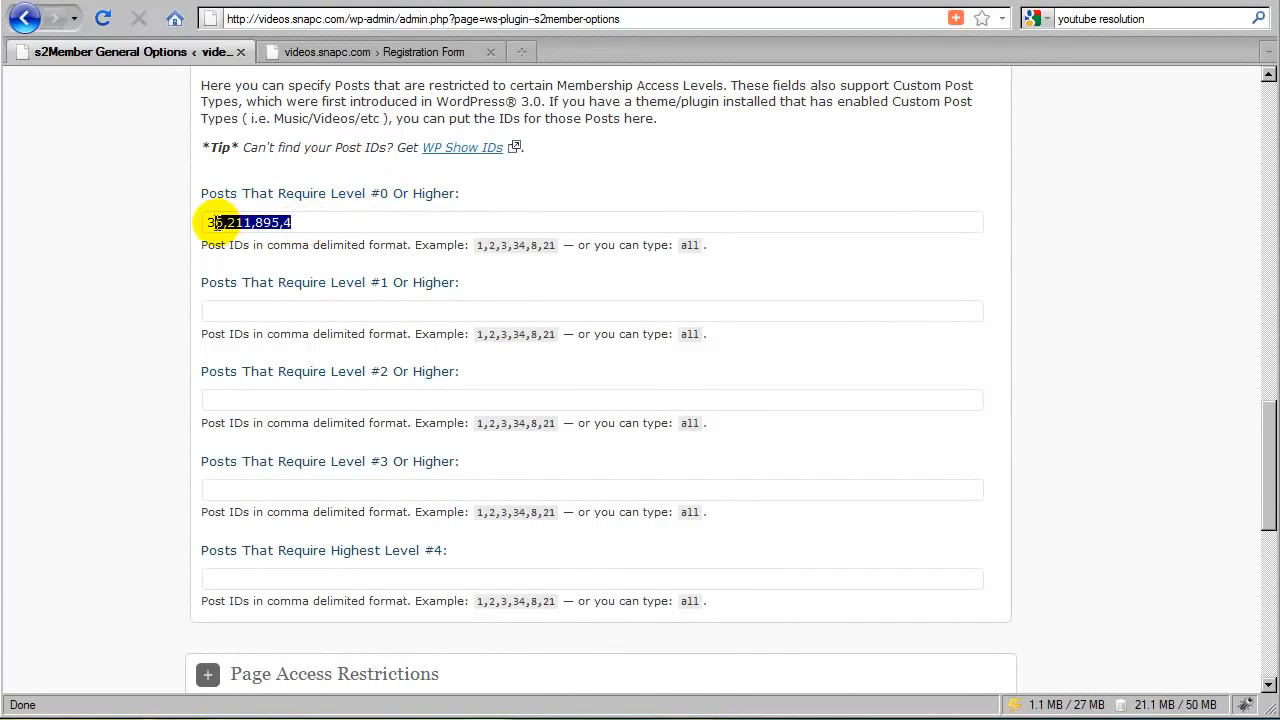
left_click(308, 250)
Set the posts requiring Level #1 or higher to 654,258,141
left_click(260, 312)
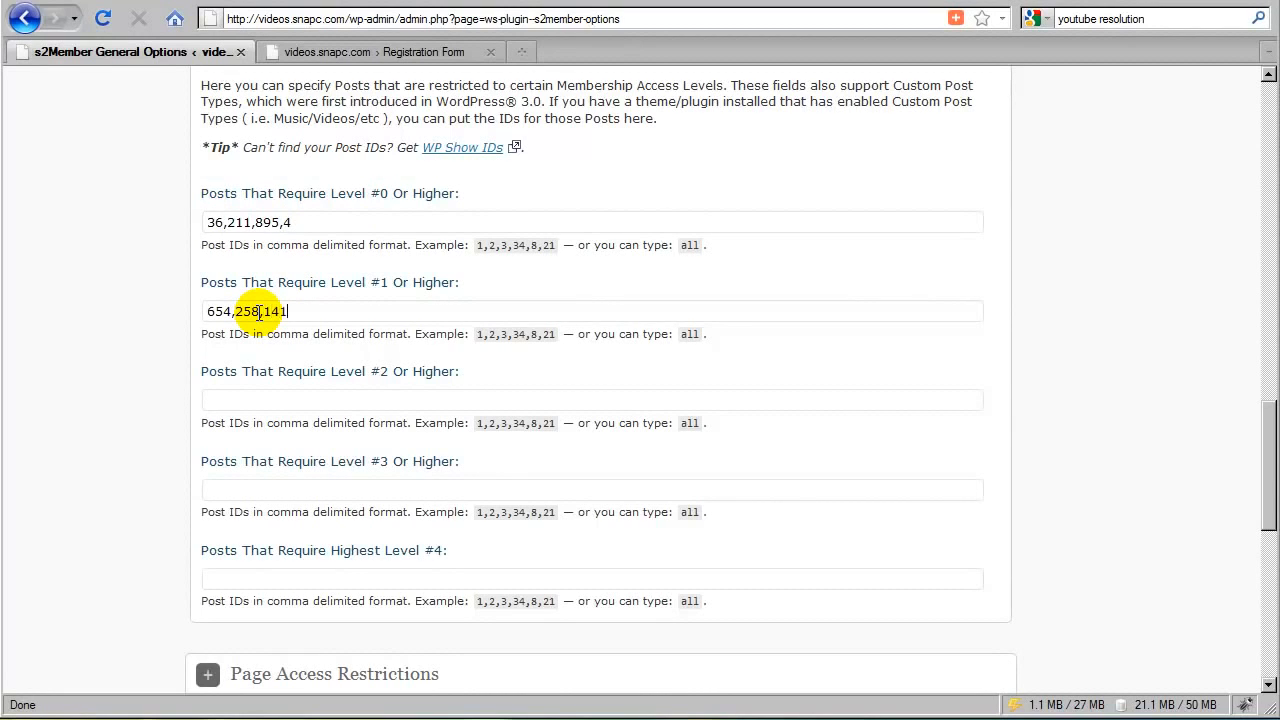
left_click_drag(300, 312, 205, 311)
left_click(321, 349)
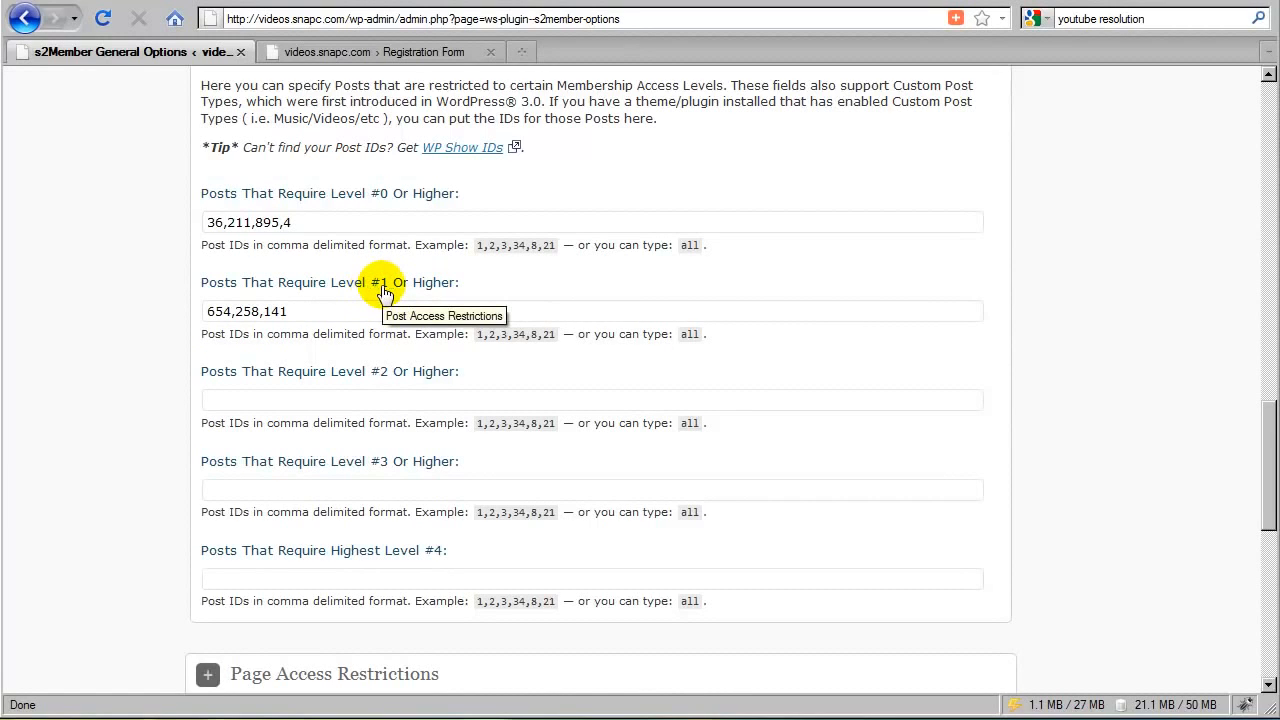
Check the membership labels assigned to Levels #0 and #1
scroll(385, 292, "up", 10)
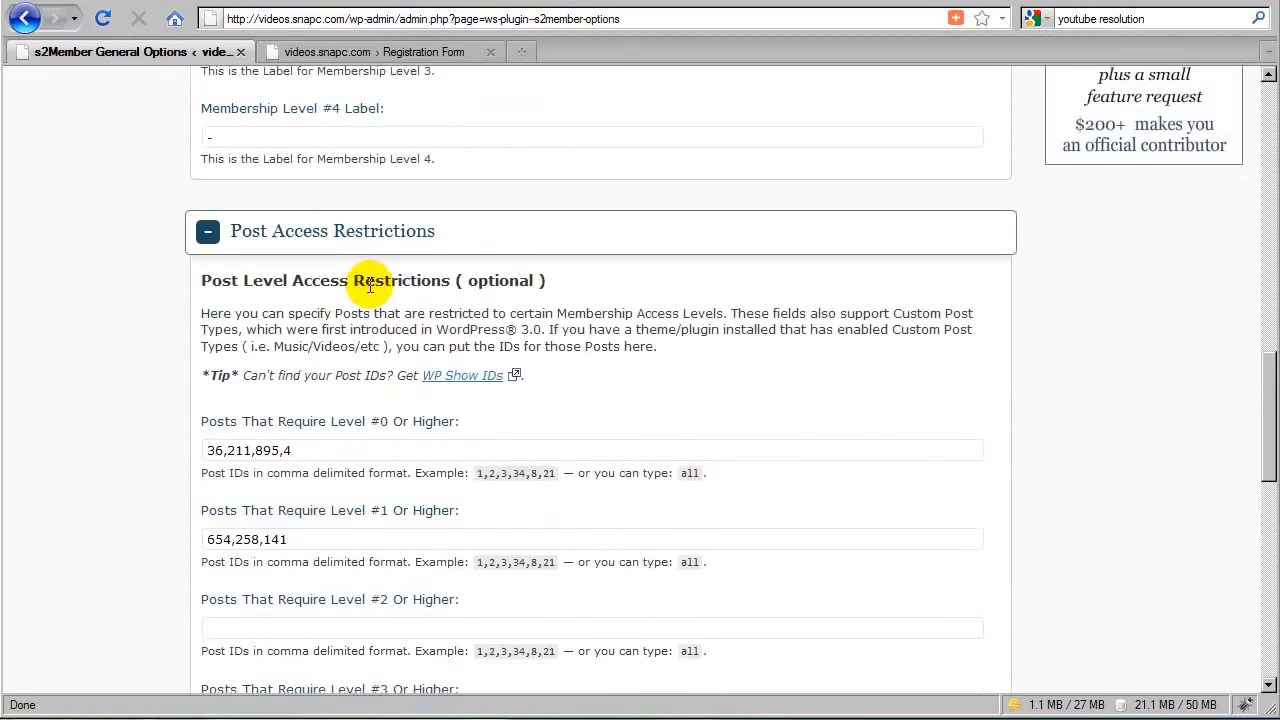
scroll(370, 292, "up", 2)
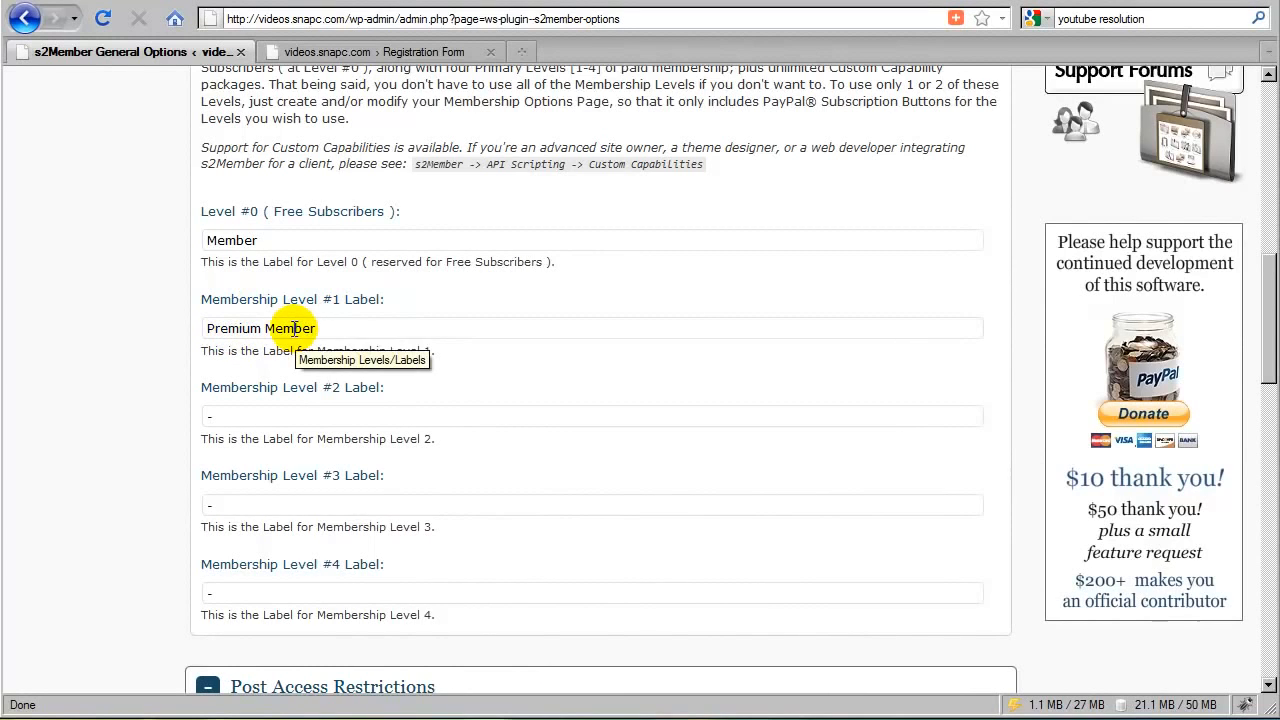
scroll(293, 328, "up", 4)
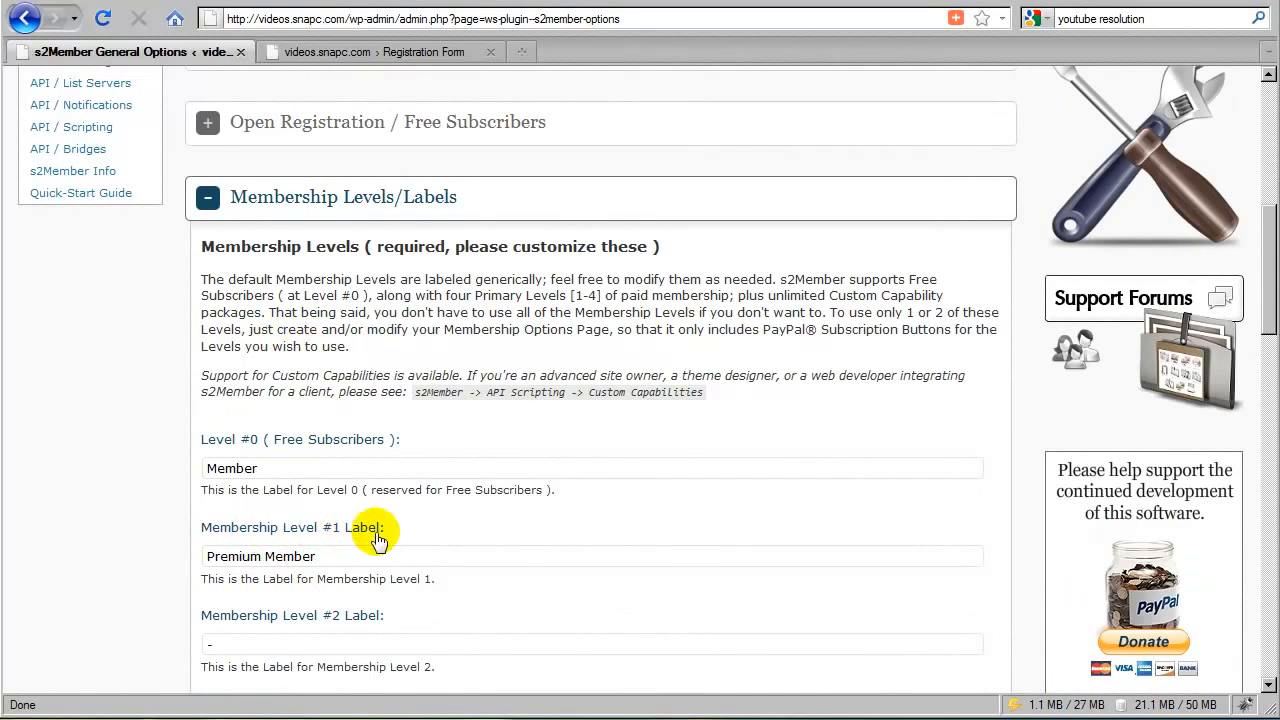
scroll(270, 490, "up", 4)
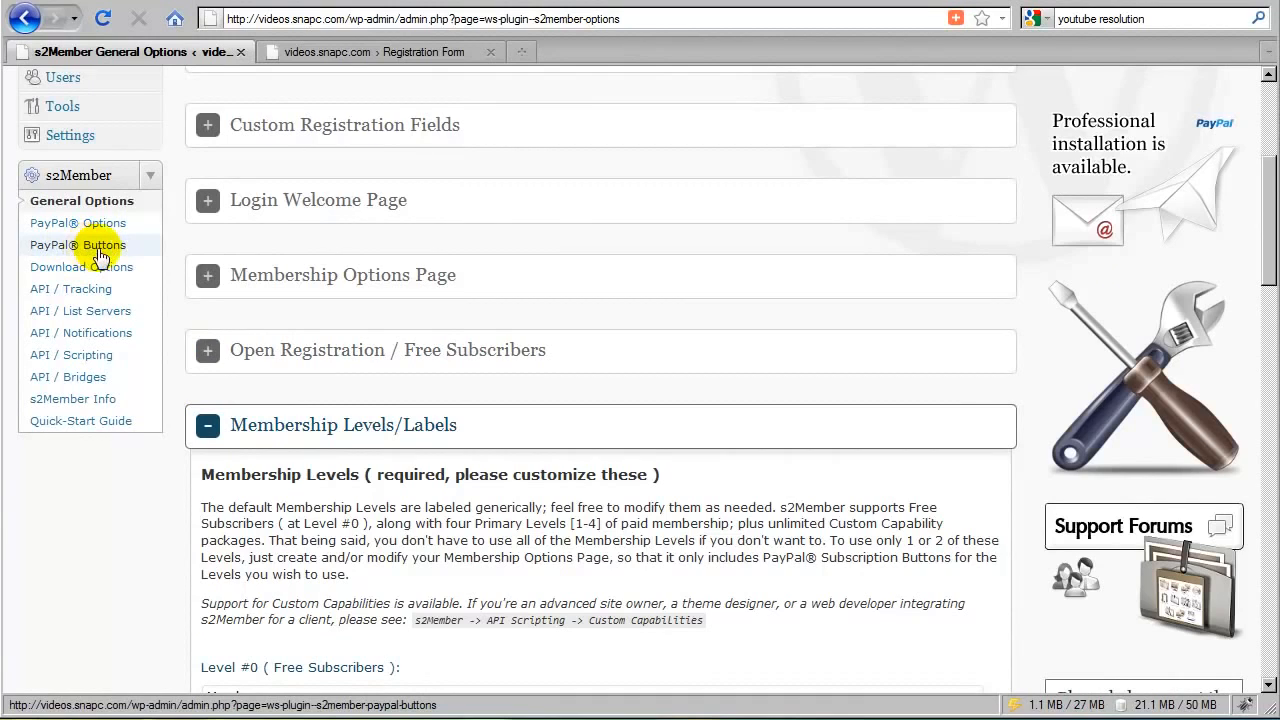
Compare the post IDs restricted to Level #0 with those restricted to Level #1
scroll(211, 320, "down", 6)
scroll(340, 430, "down", 4)
scroll(340, 430, "down", 6)
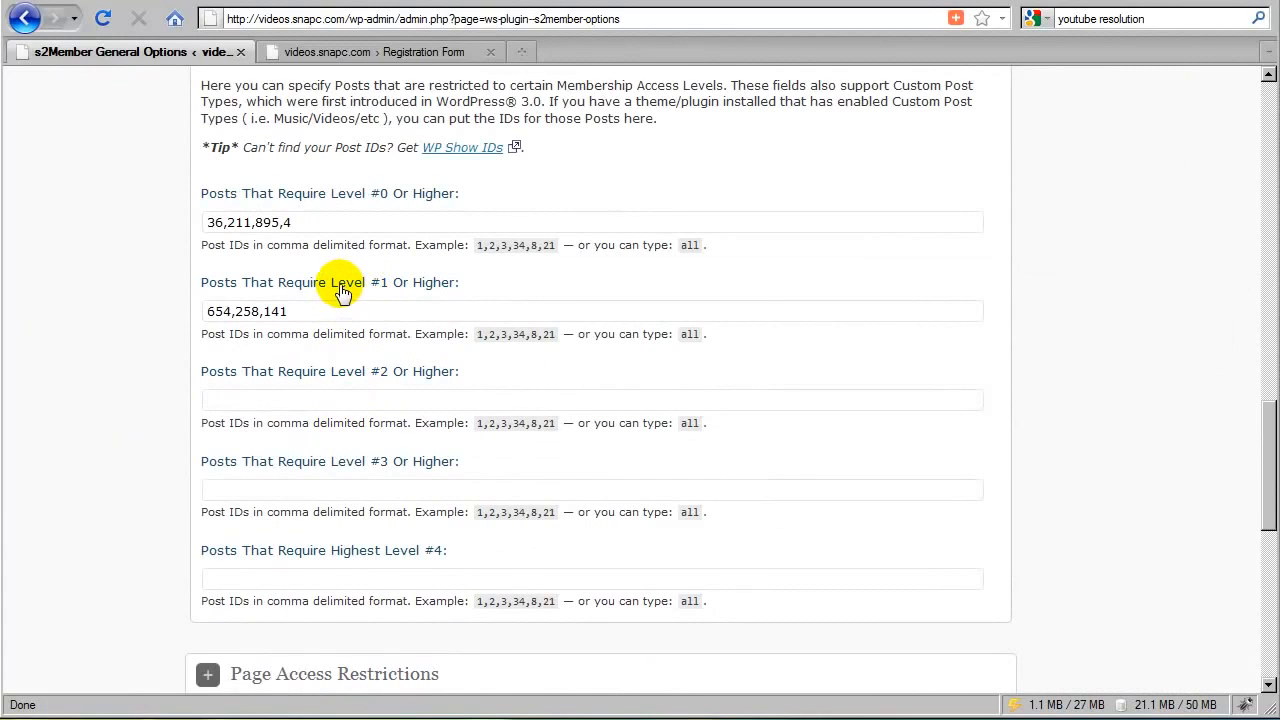
left_click_drag(295, 311, 208, 311)
left_click(320, 350)
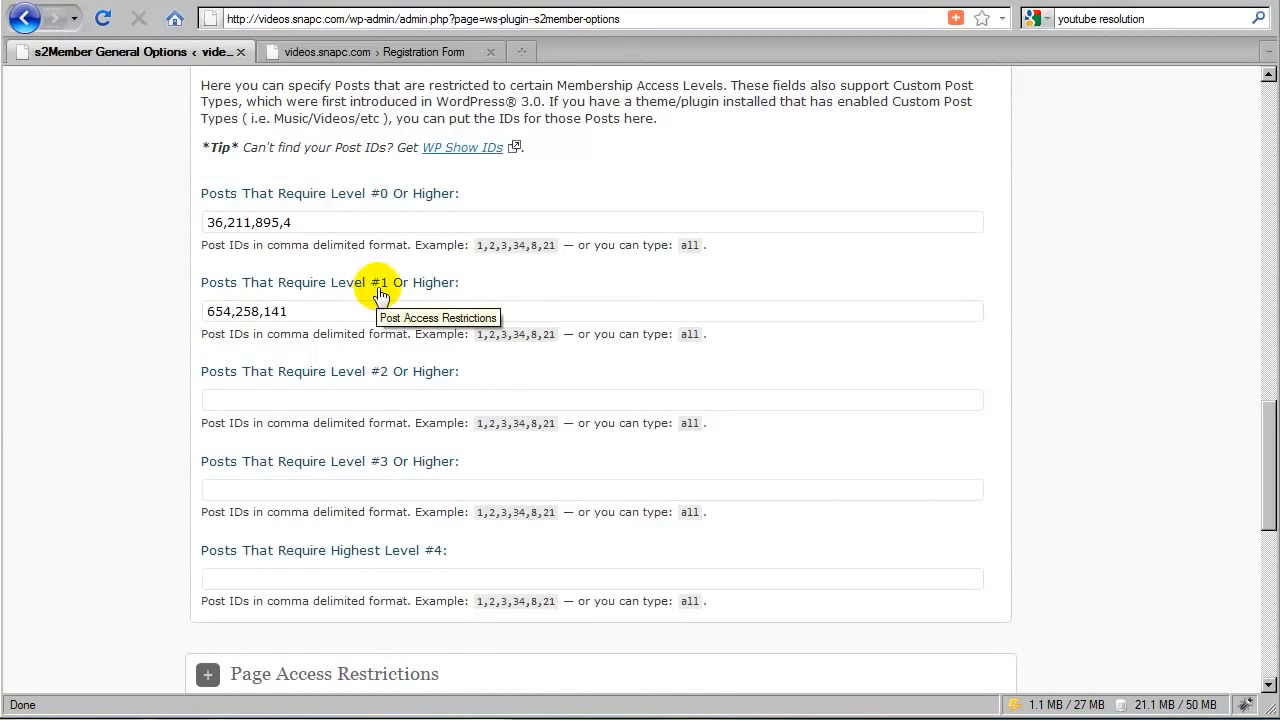
left_click_drag(294, 222, 207, 222)
left_click(286, 258)
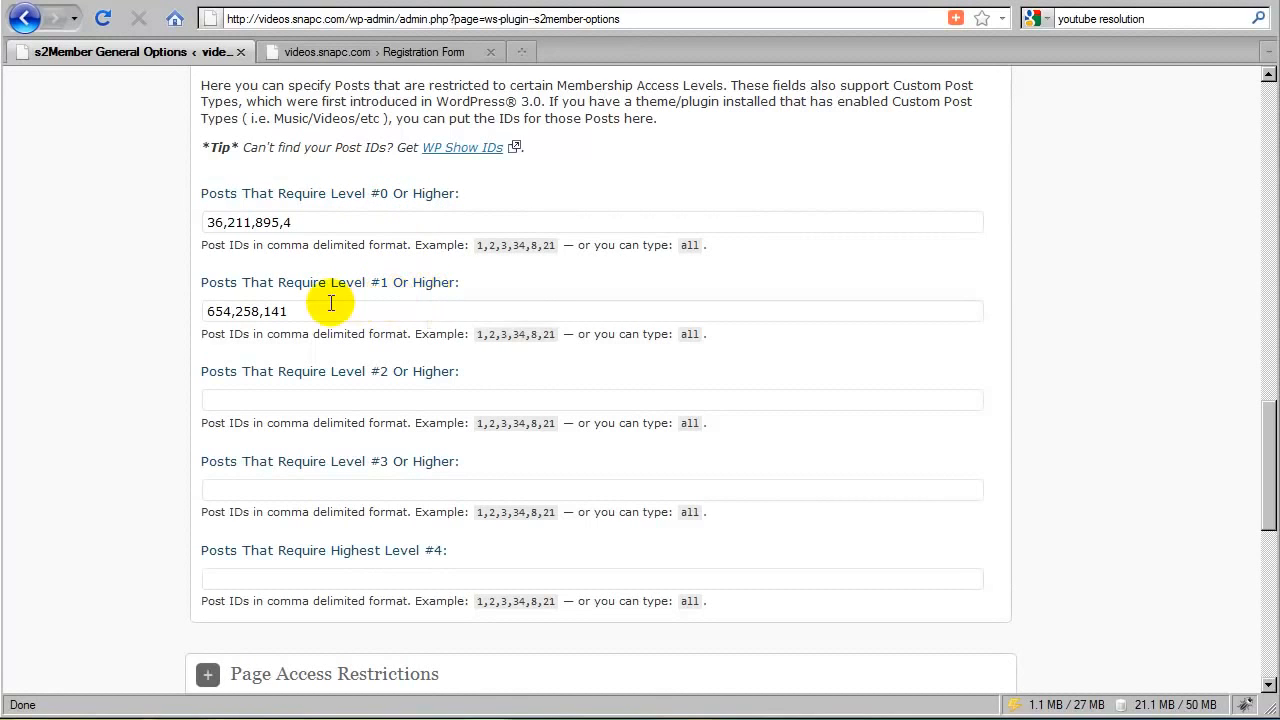
left_click_drag(314, 311, 206, 313)
left_click_drag(304, 225, 212, 222)
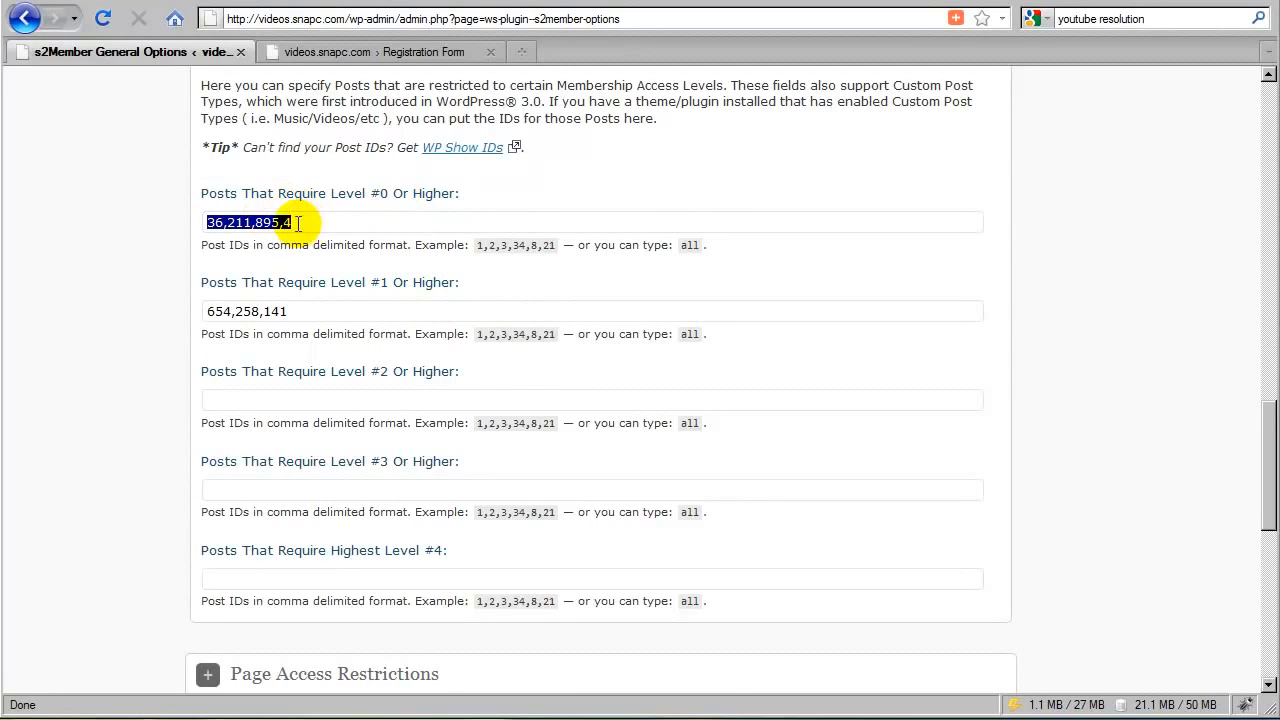
left_click(354, 255)
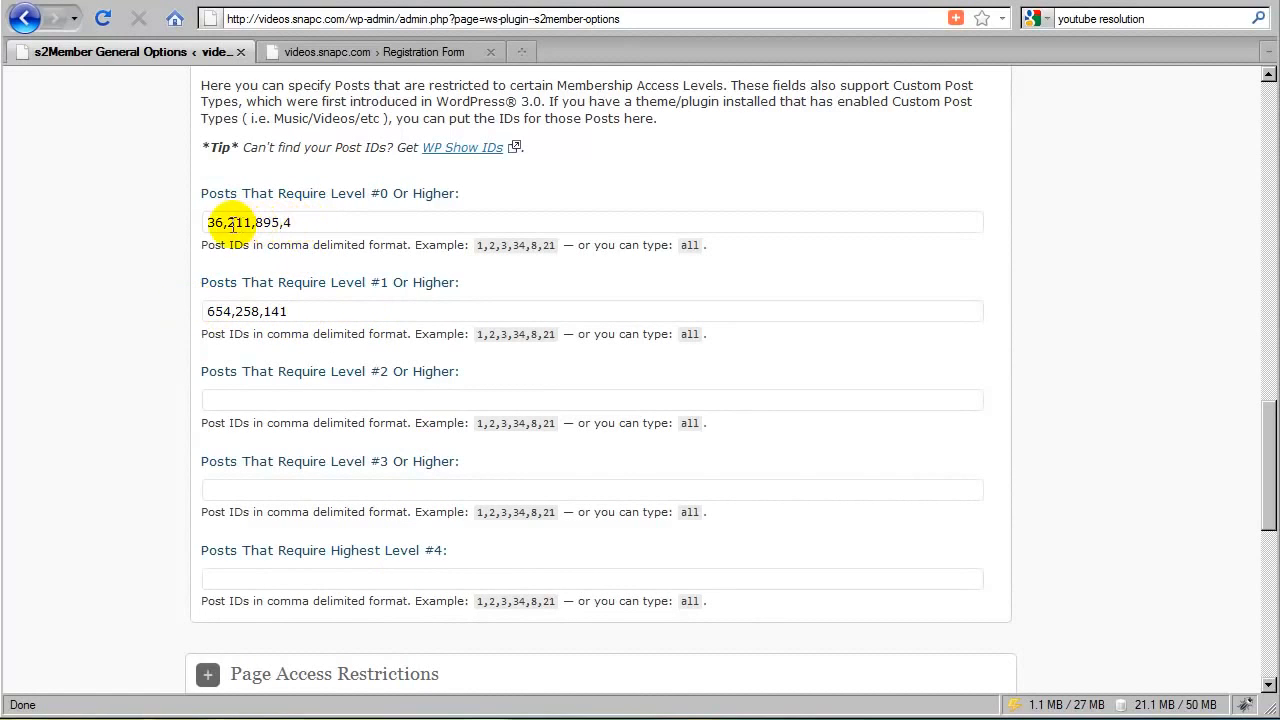
Collapse the Post Access Restrictions section and examine the Page Access Restrictions fields for each membership level
scroll(370, 218, "up", 5)
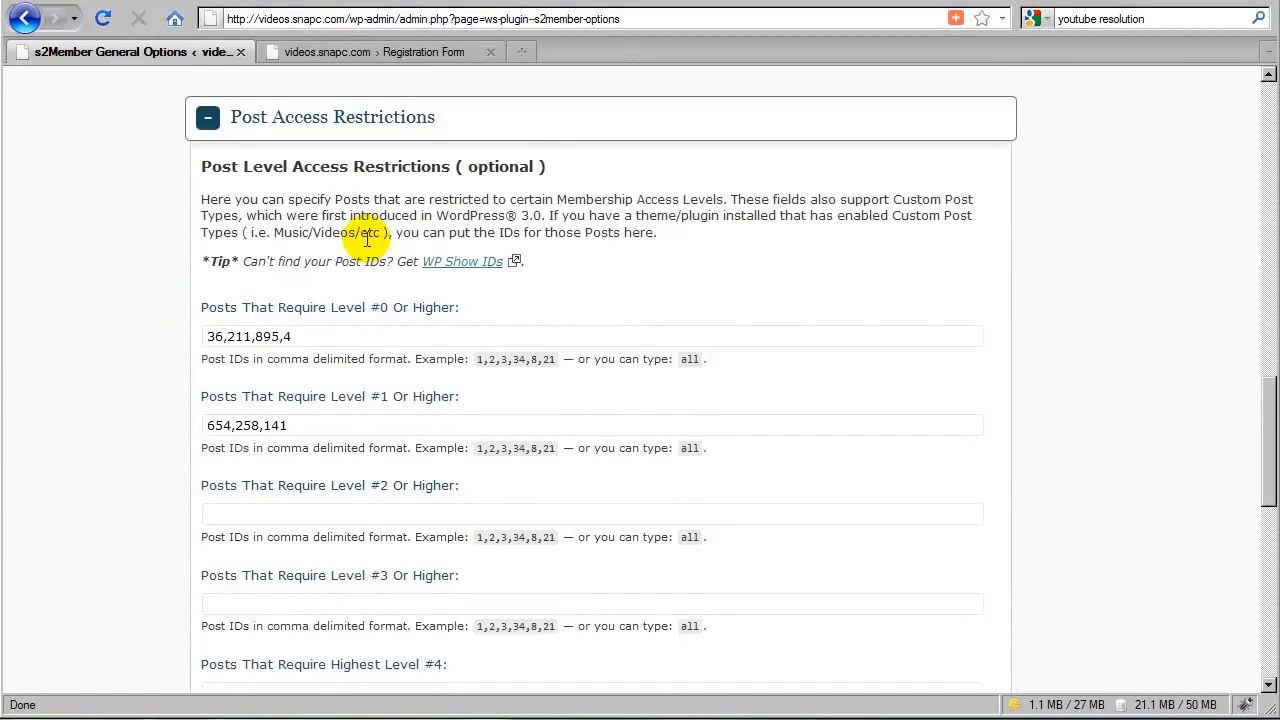
left_click(330, 234)
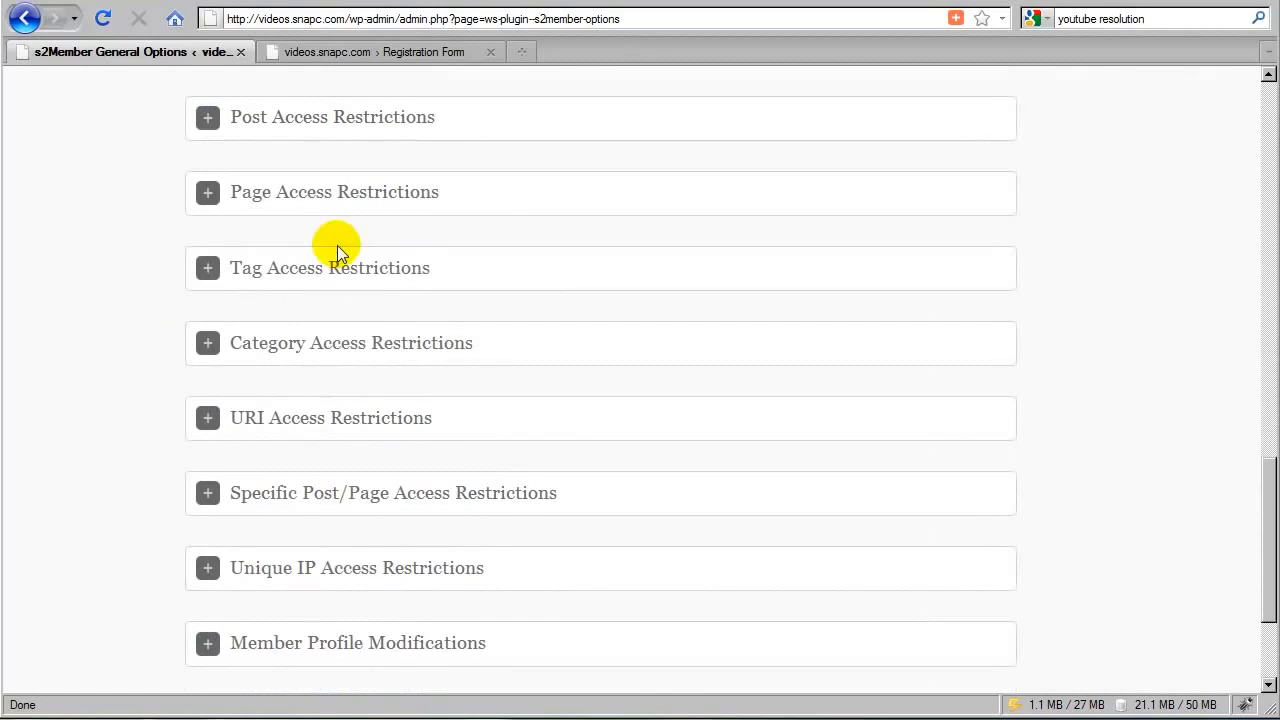
left_click(322, 199)
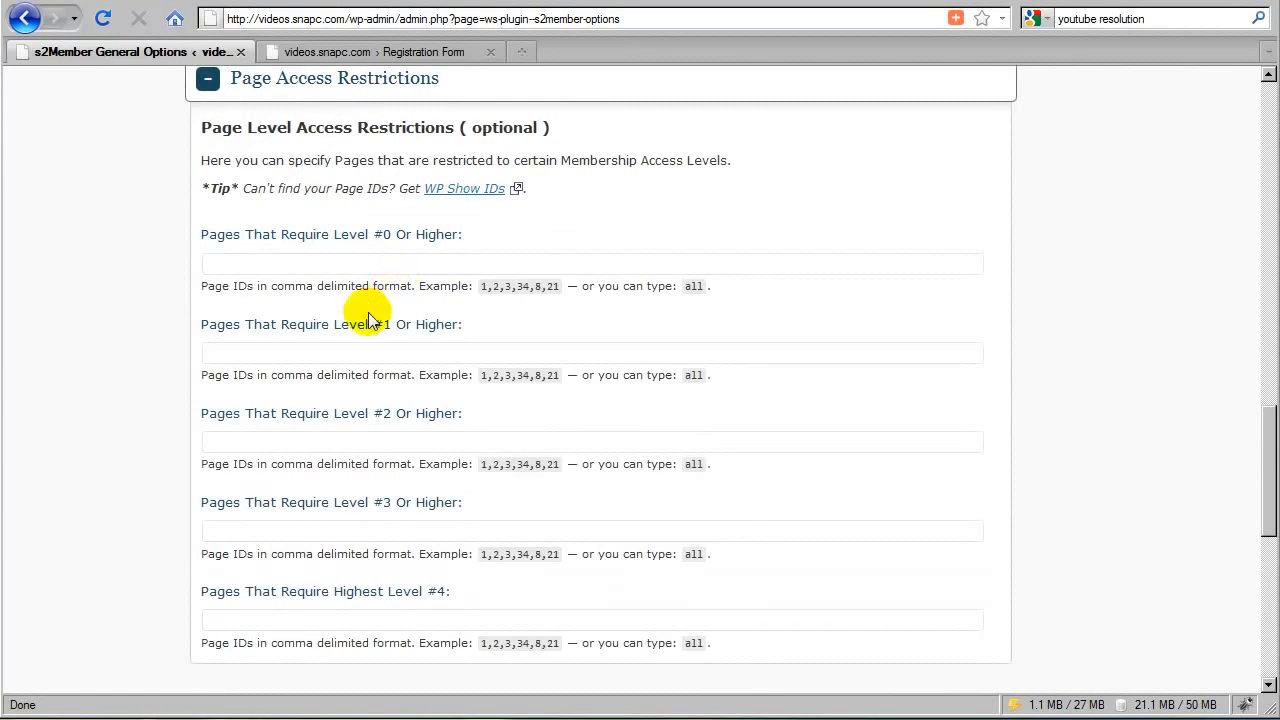
scroll(366, 323, "down", 2)
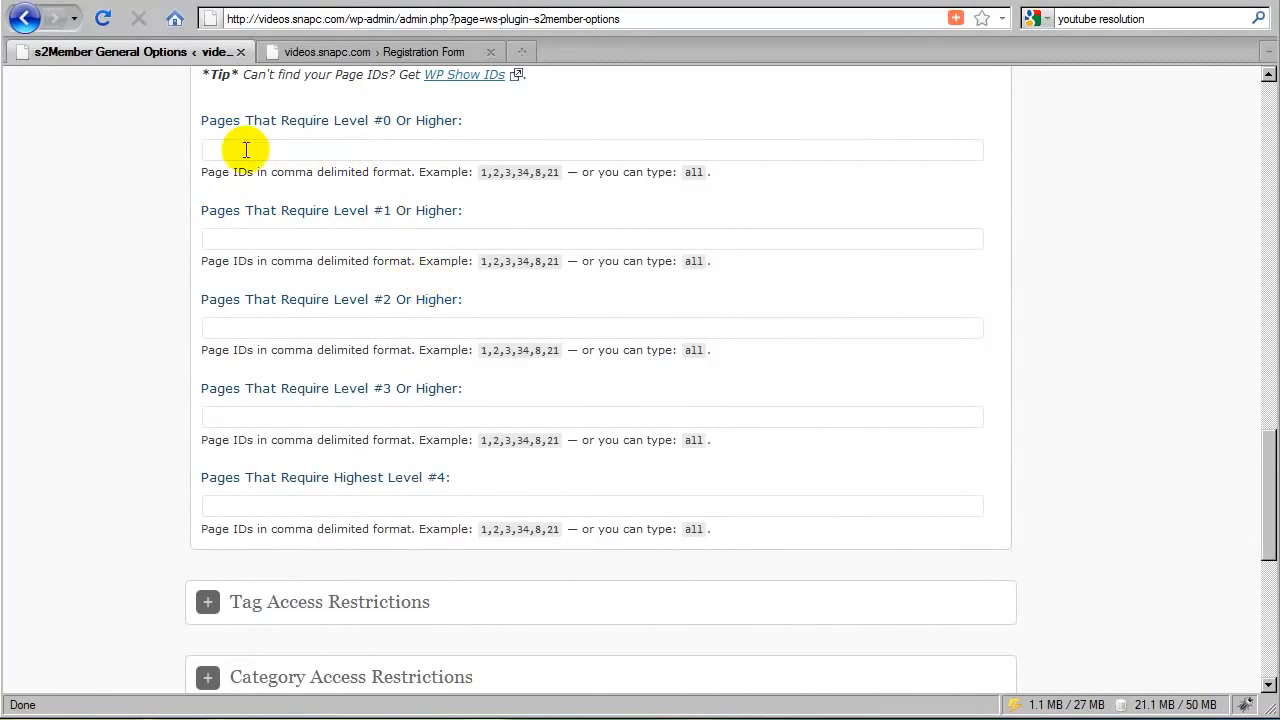
scroll(210, 150, "up", 2)
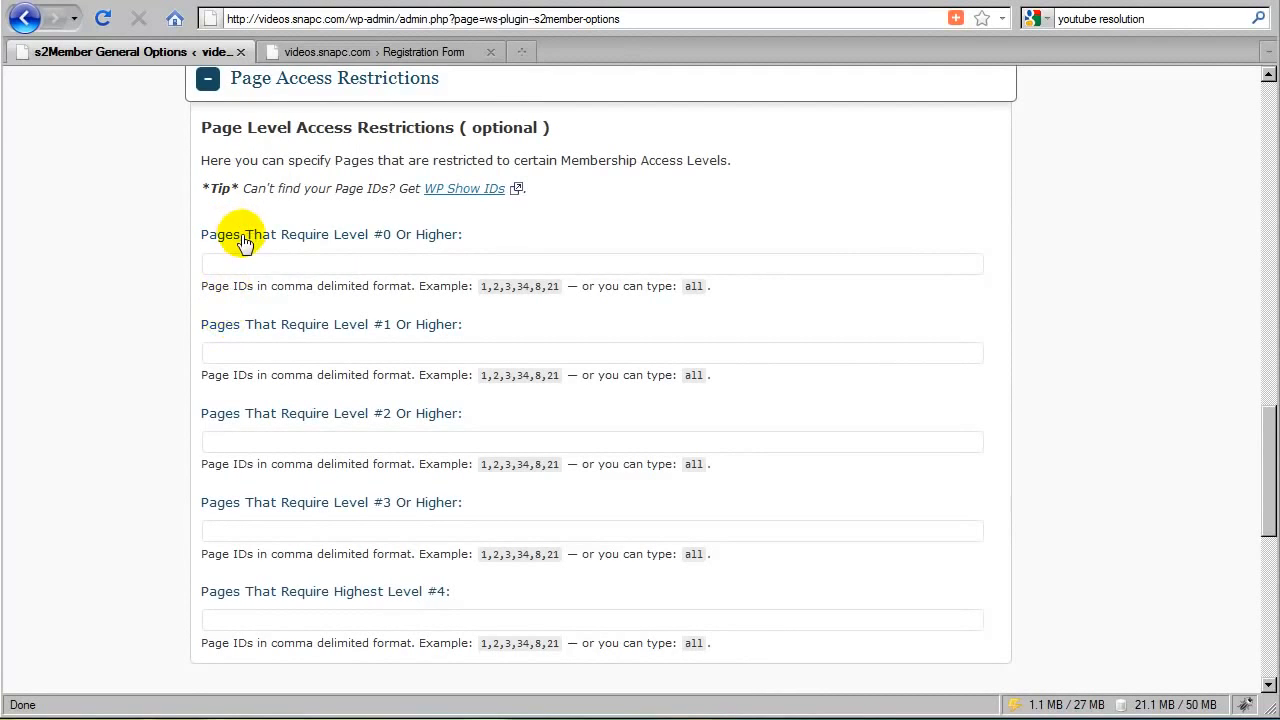
scroll(230, 246, "up", 15)
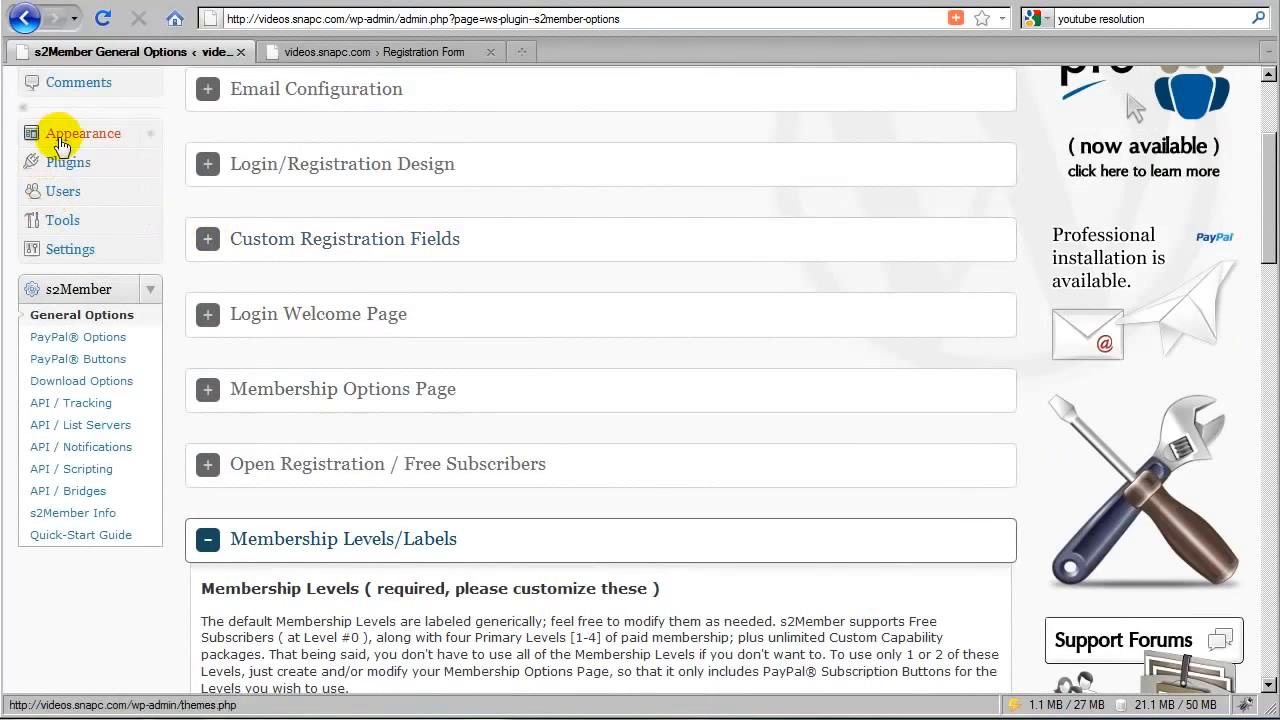
Collapse the Membership Levels/Labels and Page Access Restrictions sections and open Post Access Restrictions
scroll(62, 160, "up", 2)
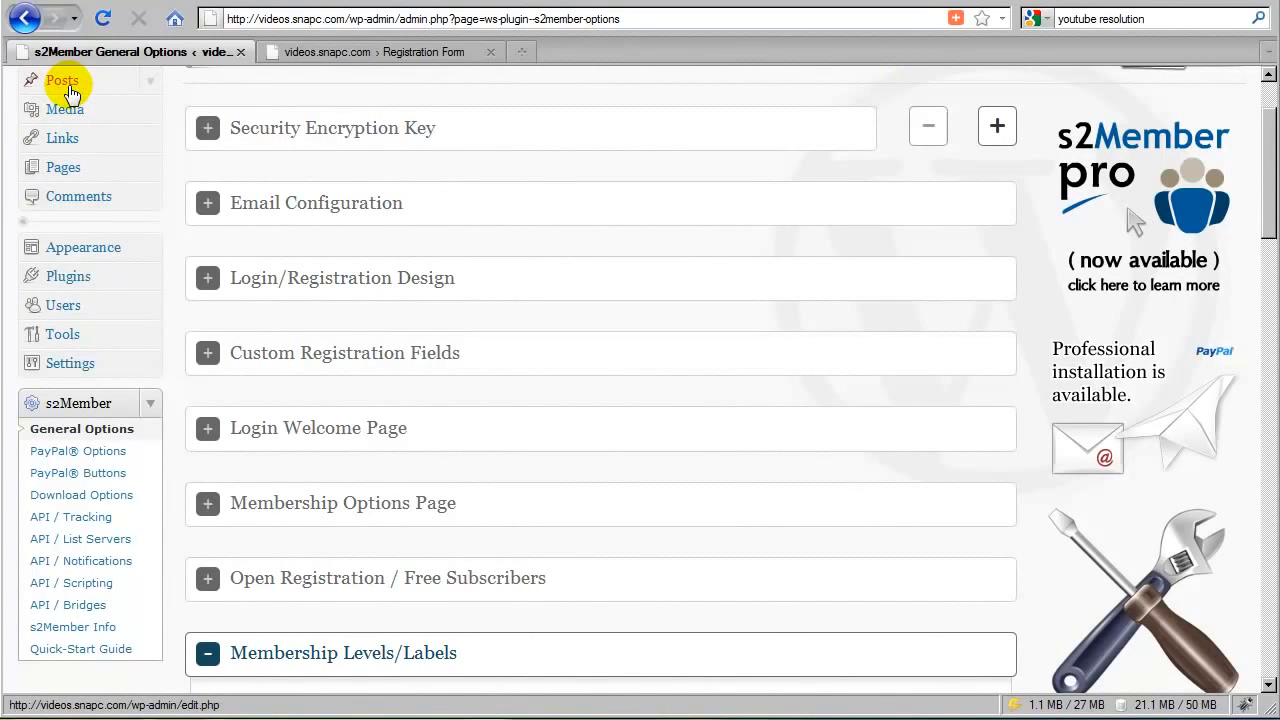
scroll(388, 300, "down", 4)
left_click(332, 424)
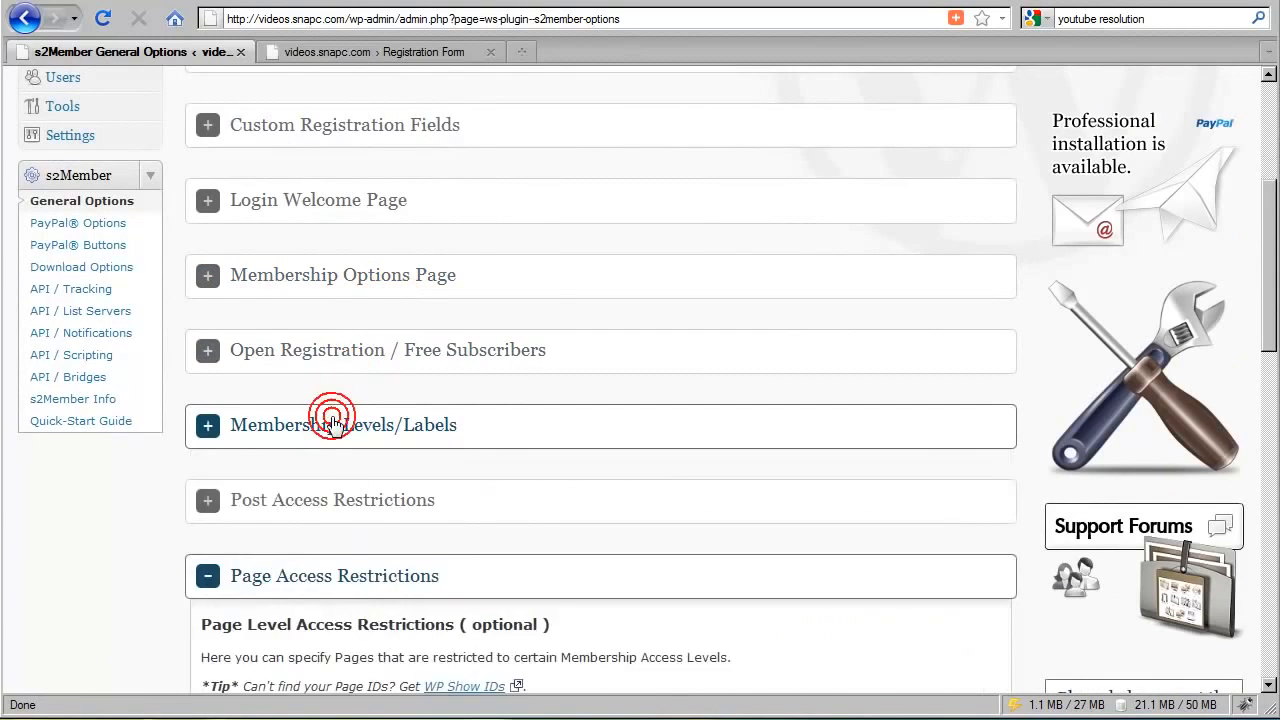
scroll(330, 410, "down", 4)
left_click(326, 347)
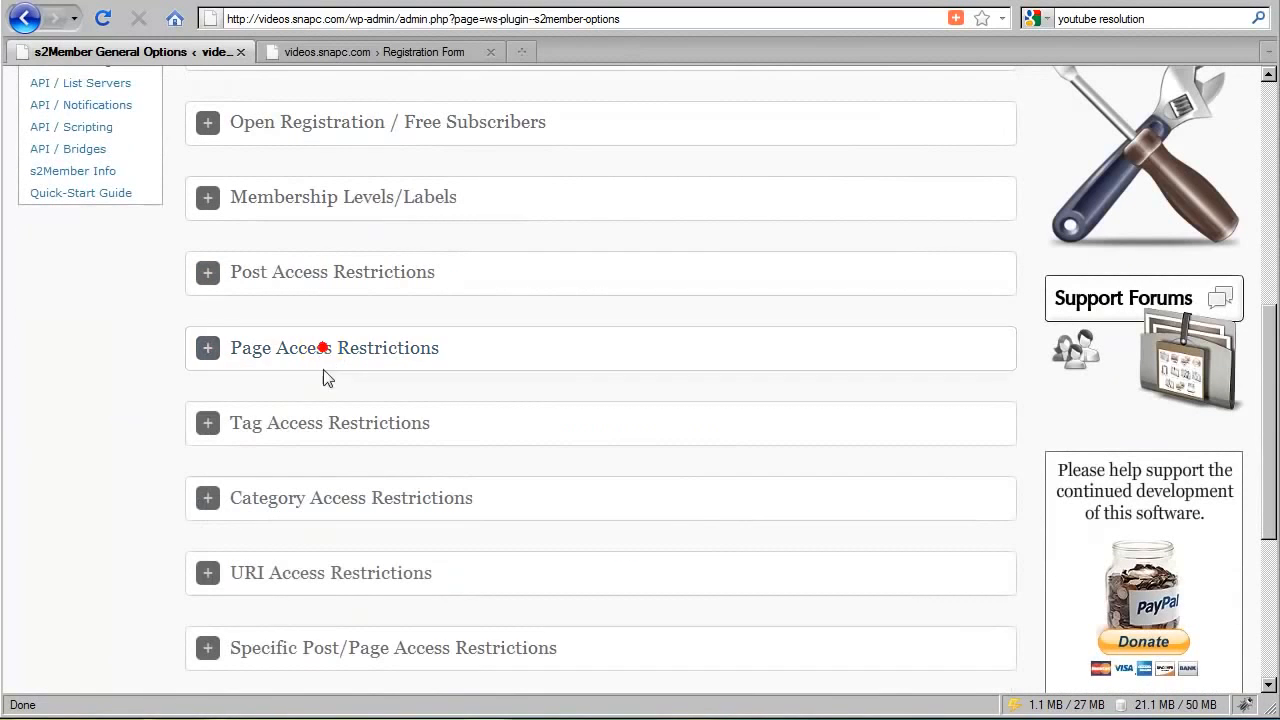
left_click(304, 288)
scroll(318, 320, "down", 2)
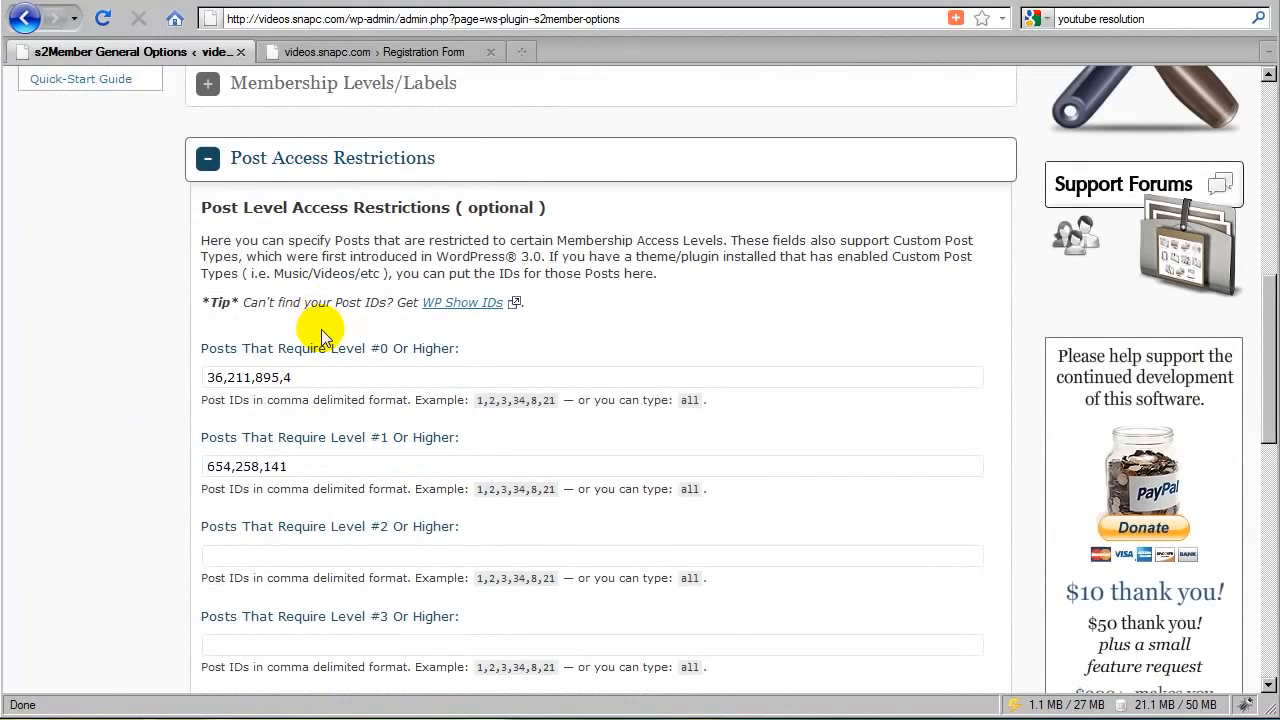
Review the Post Access Restrictions fields and the note about using IDs of Custom Post Types
scroll(631, 289, "up", 12)
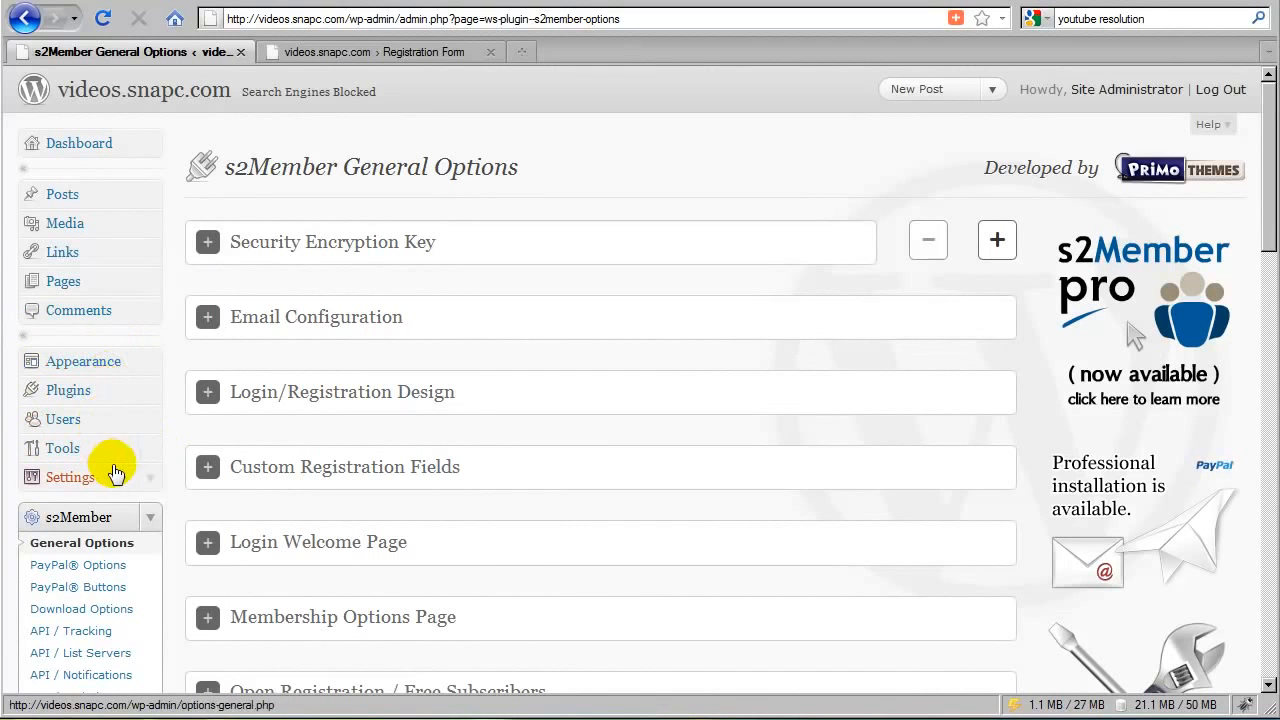
scroll(171, 395, "down", 2)
scroll(172, 392, "down", 10)
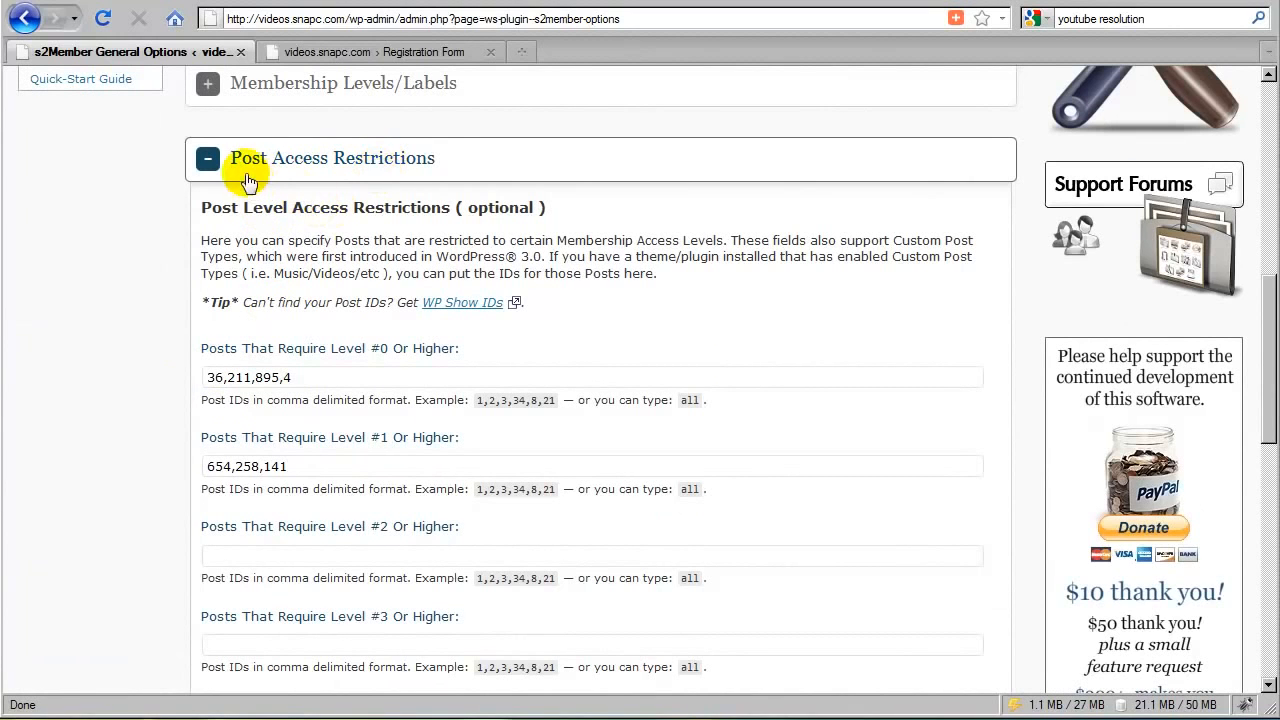
scroll(183, 362, "up", 12)
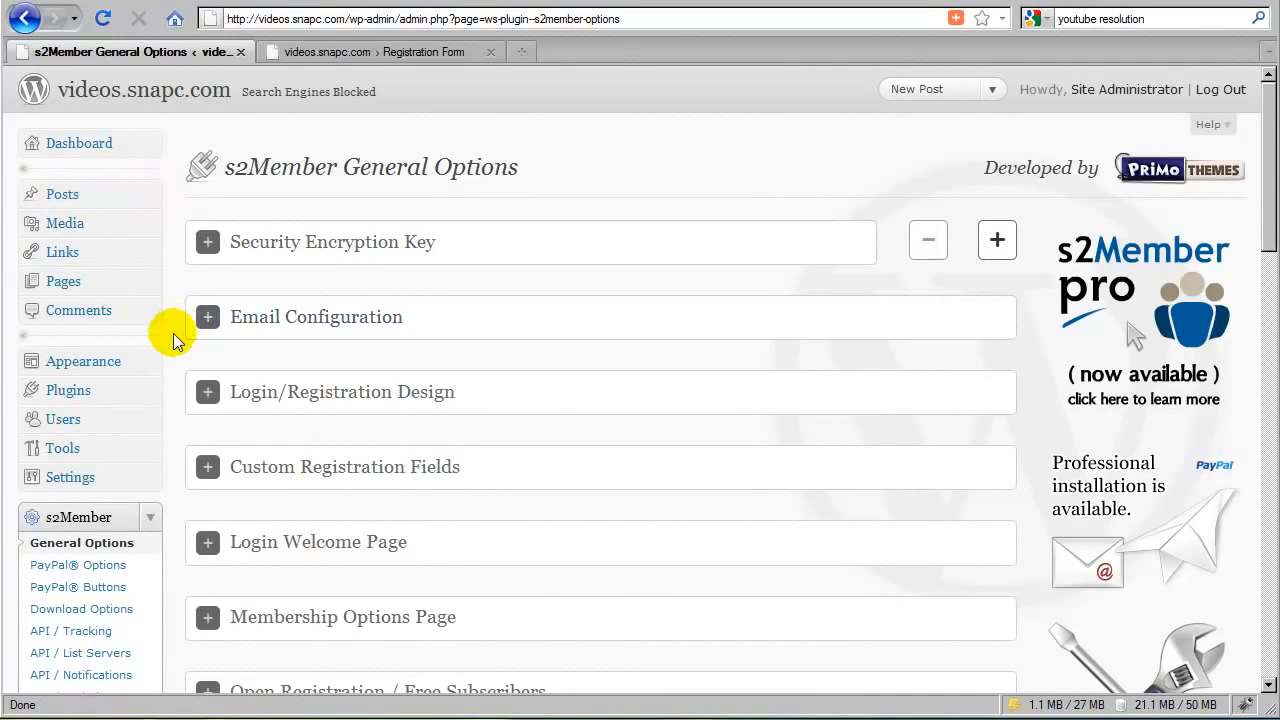
scroll(173, 333, "down", 12)
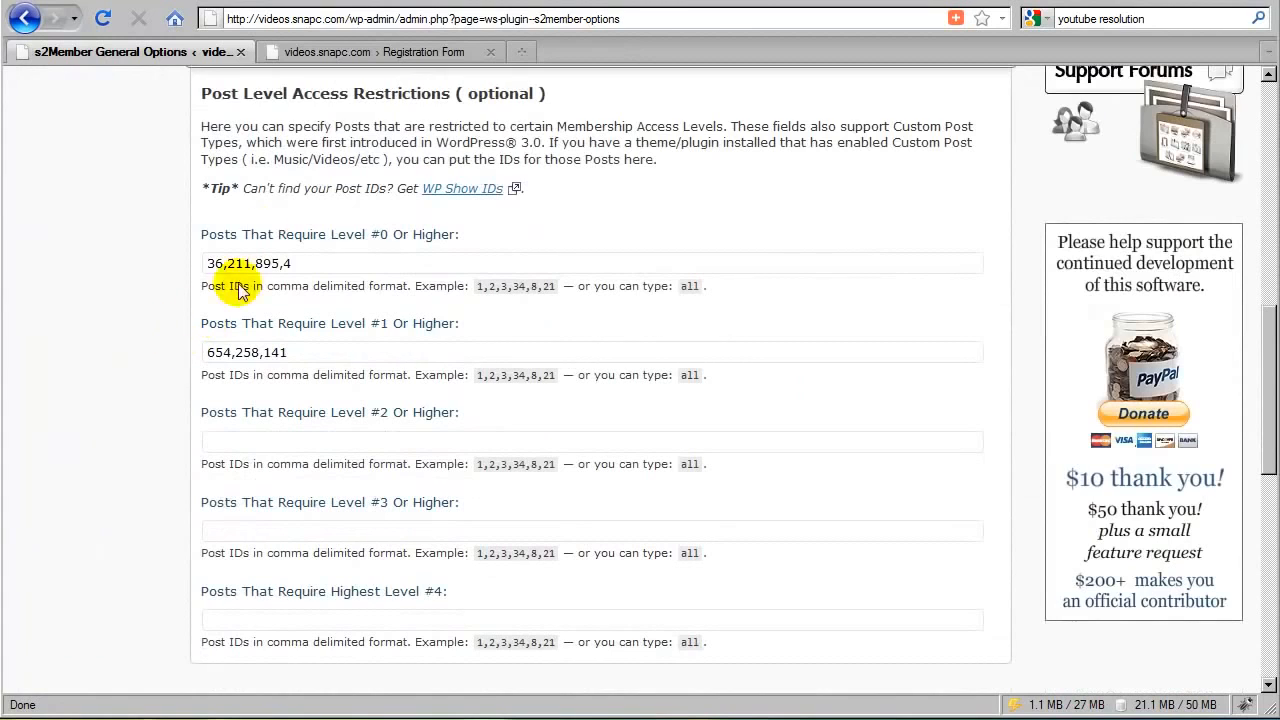
scroll(240, 232, "up", 2)
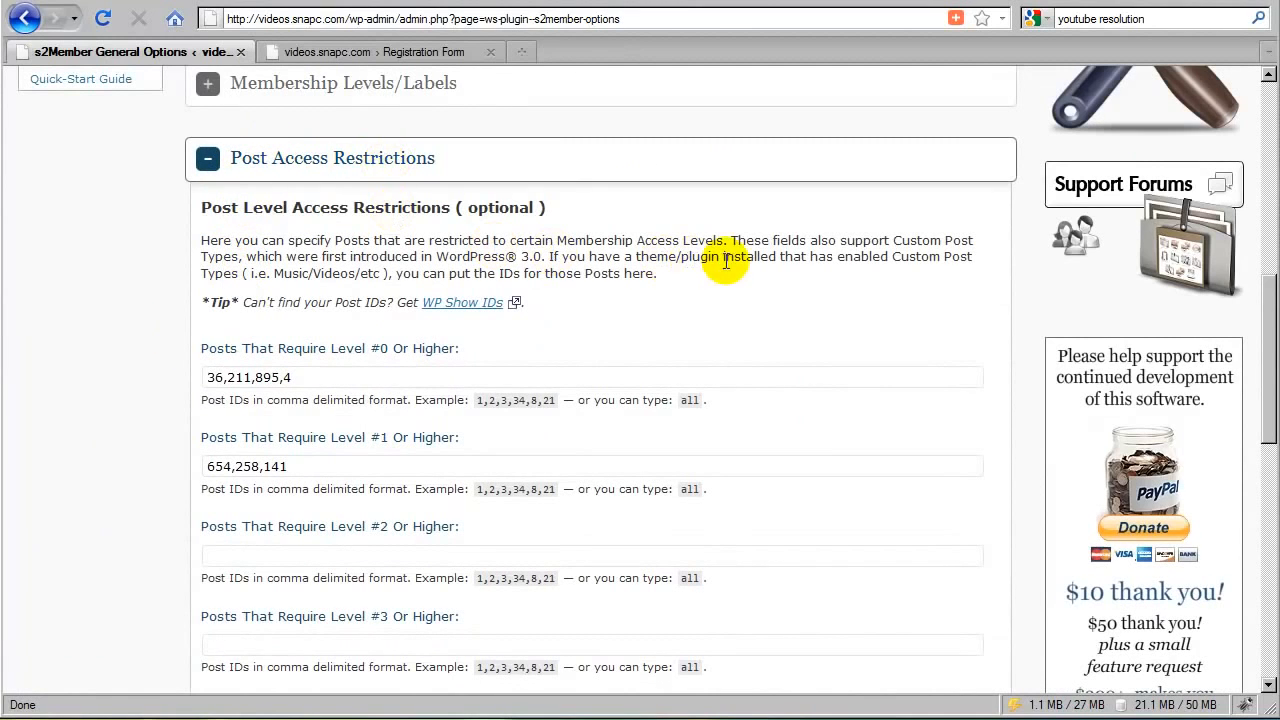
left_click_drag(838, 258, 285, 273)
left_click(286, 273)
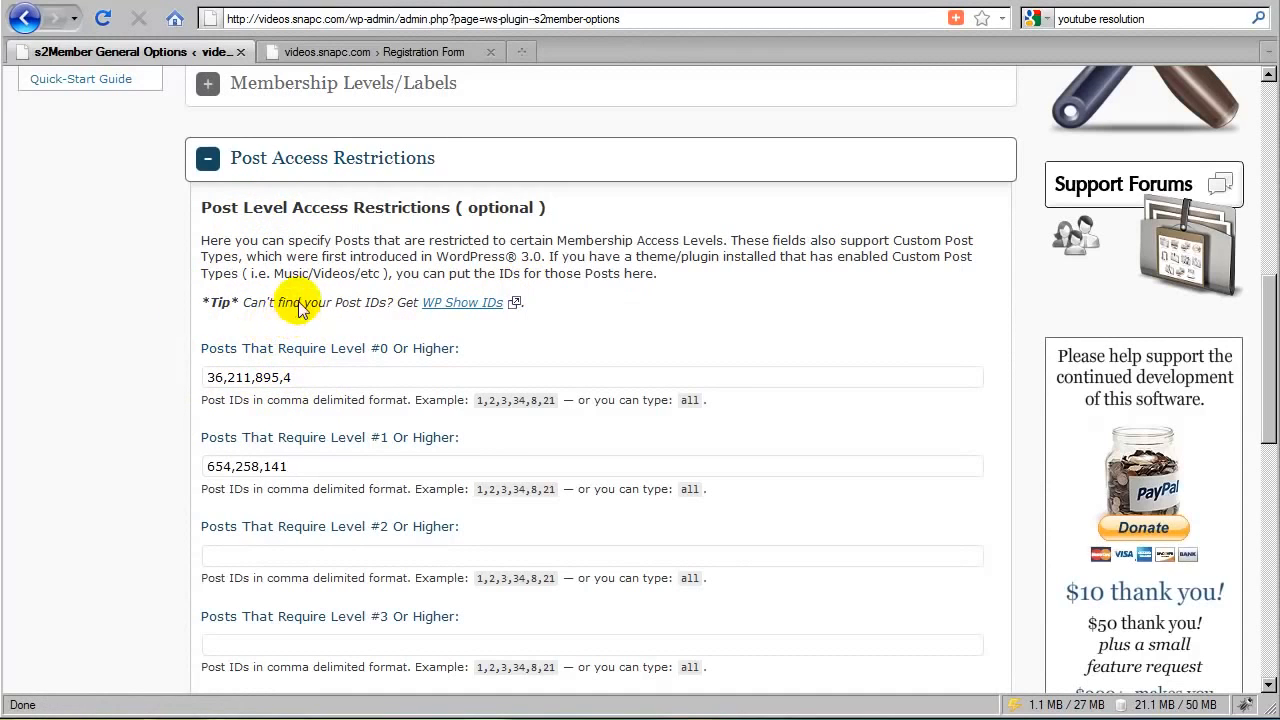
Collapse Post Access Restrictions and examine the Tag Access Restrictions fields for each membership level
left_click(322, 162)
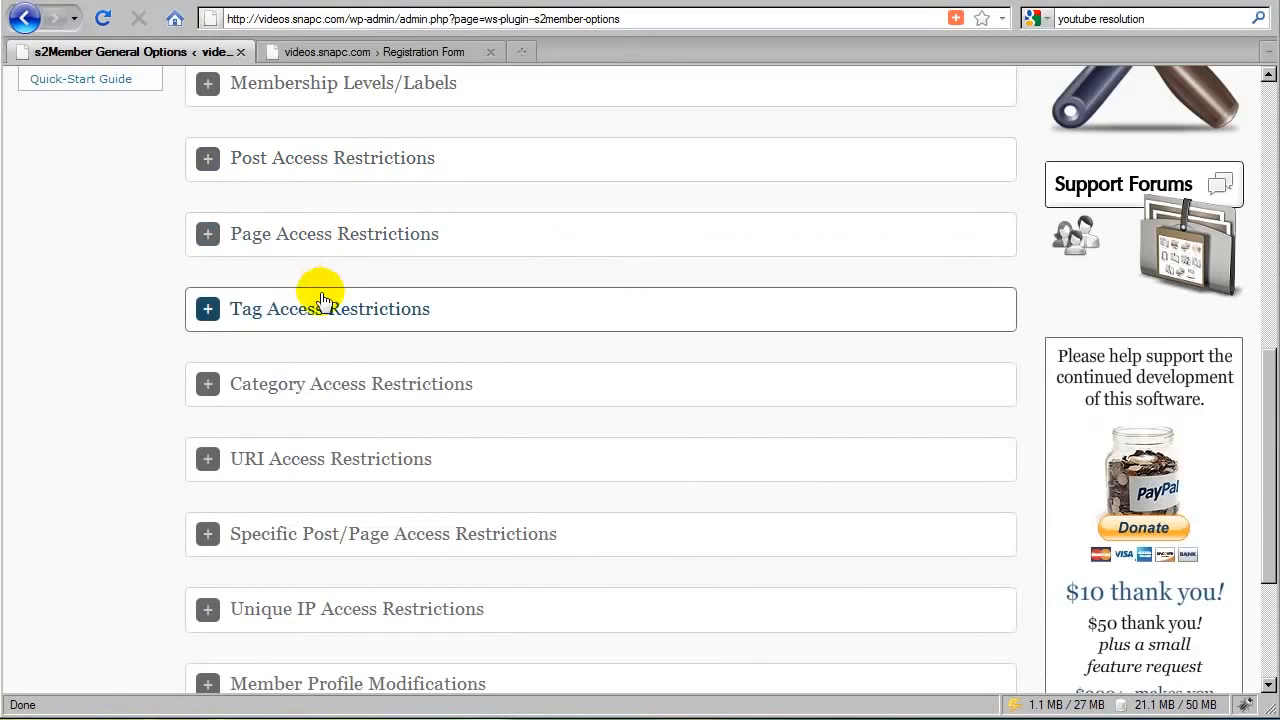
left_click(295, 311)
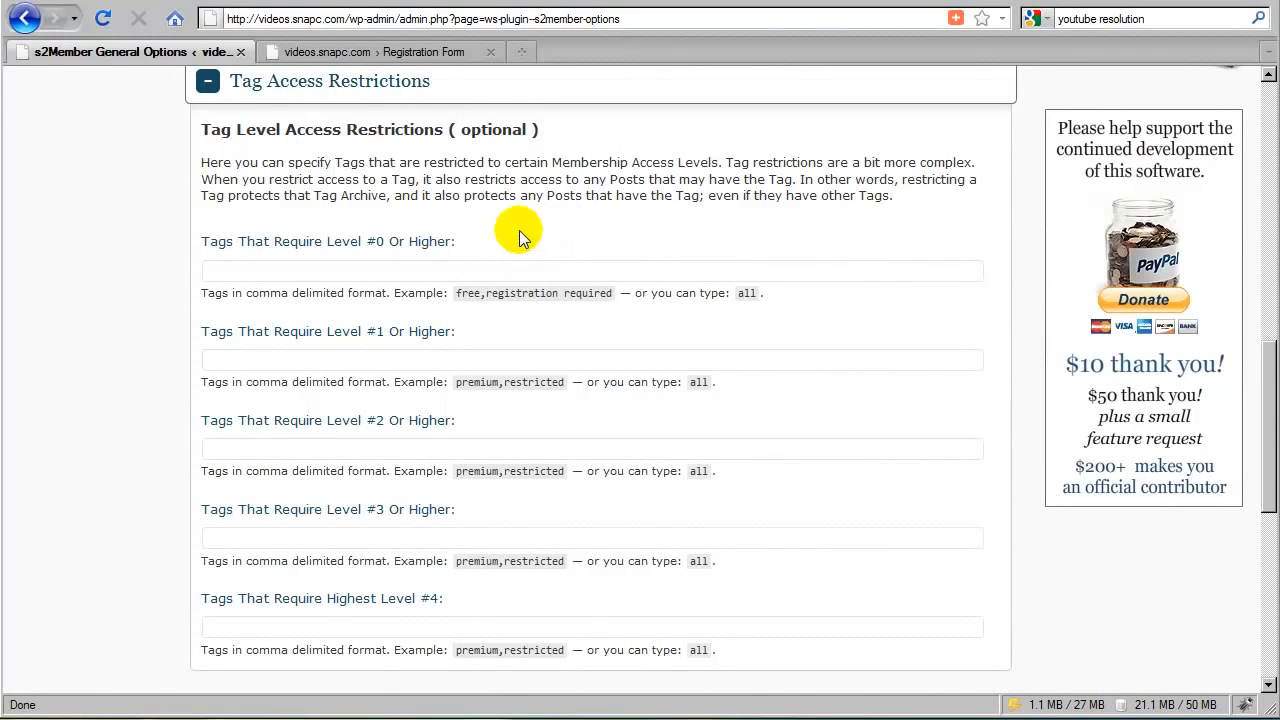
scroll(495, 215, "up", 4)
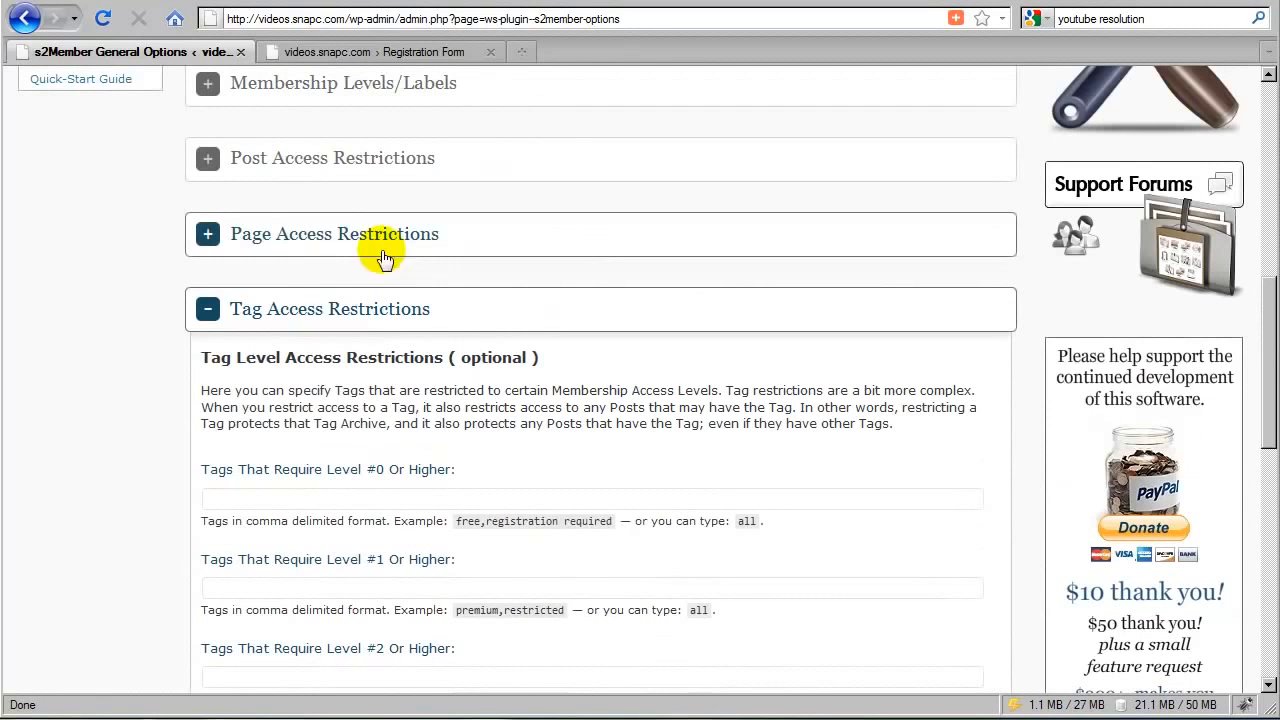
Recheck the post IDs listed per level under Post Access Restrictions, then collapse that section
left_click(333, 166)
scroll(340, 235, "down", 2)
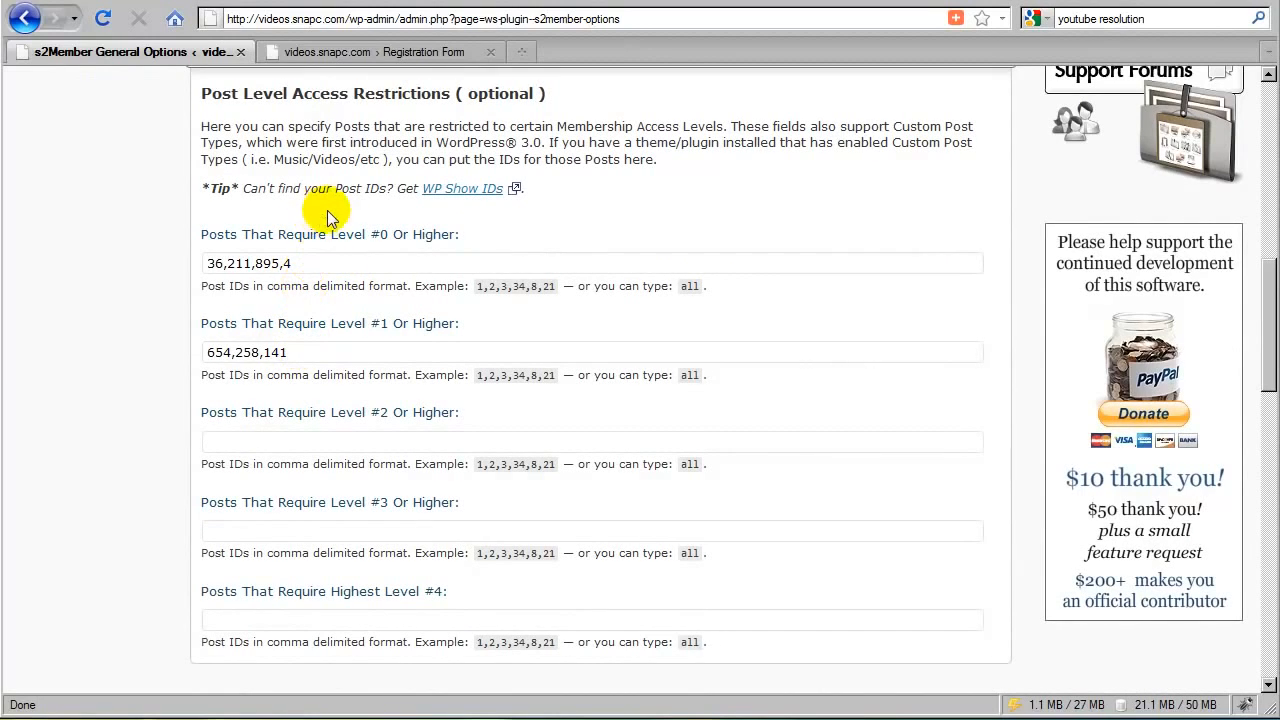
scroll(343, 215, "up", 2)
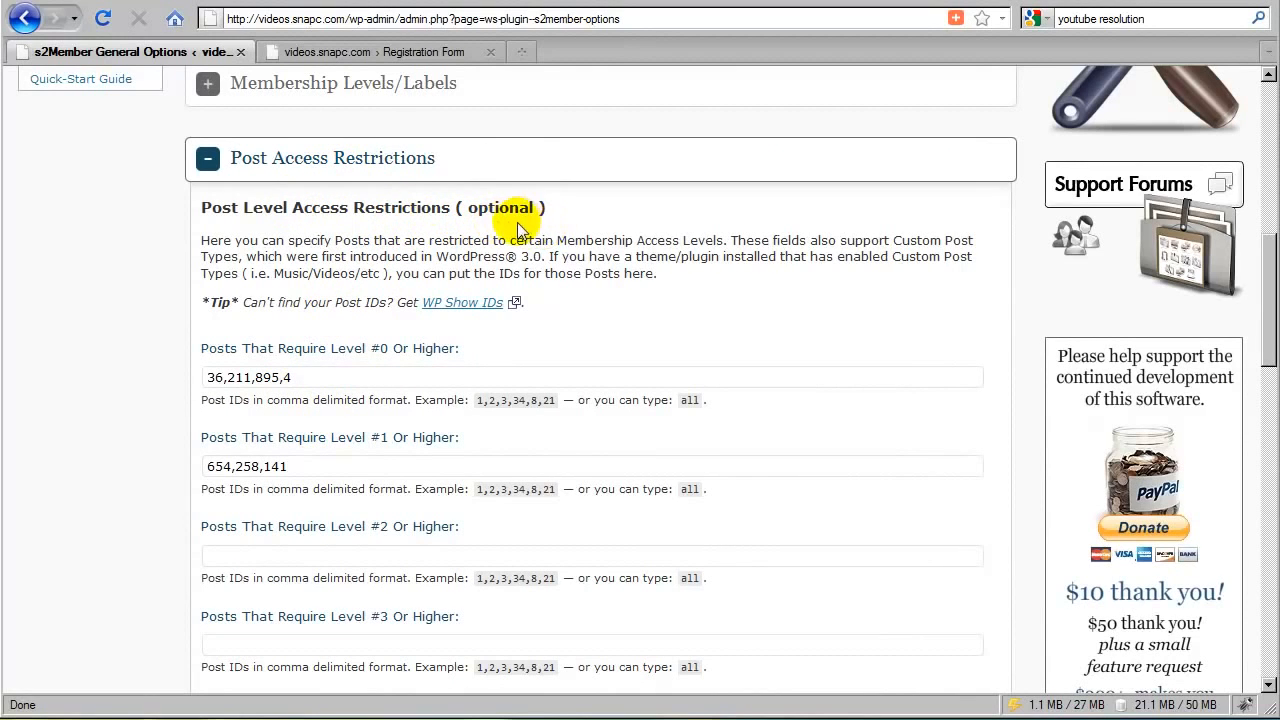
double_click(337, 162)
left_click(331, 176)
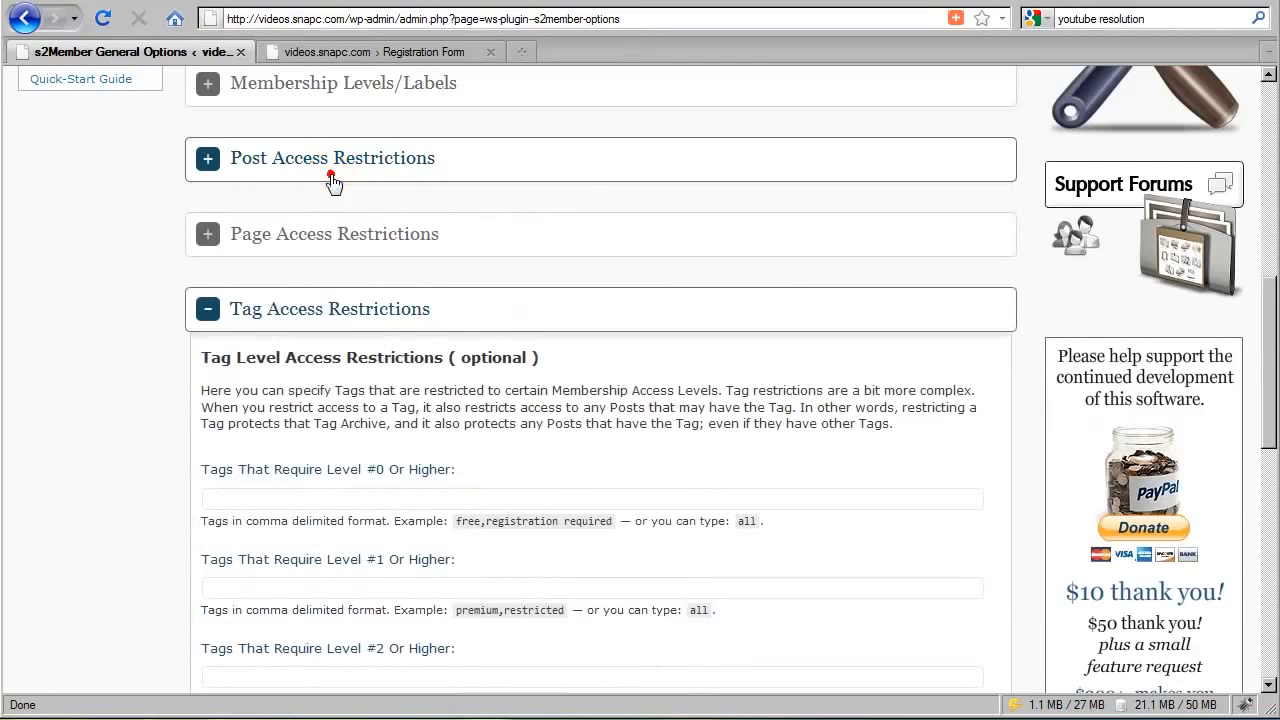
Set the tags requiring Level #0 or higher to members-only and those requiring Level #1 or higher to premium-members-only
scroll(320, 330, "down", 4)
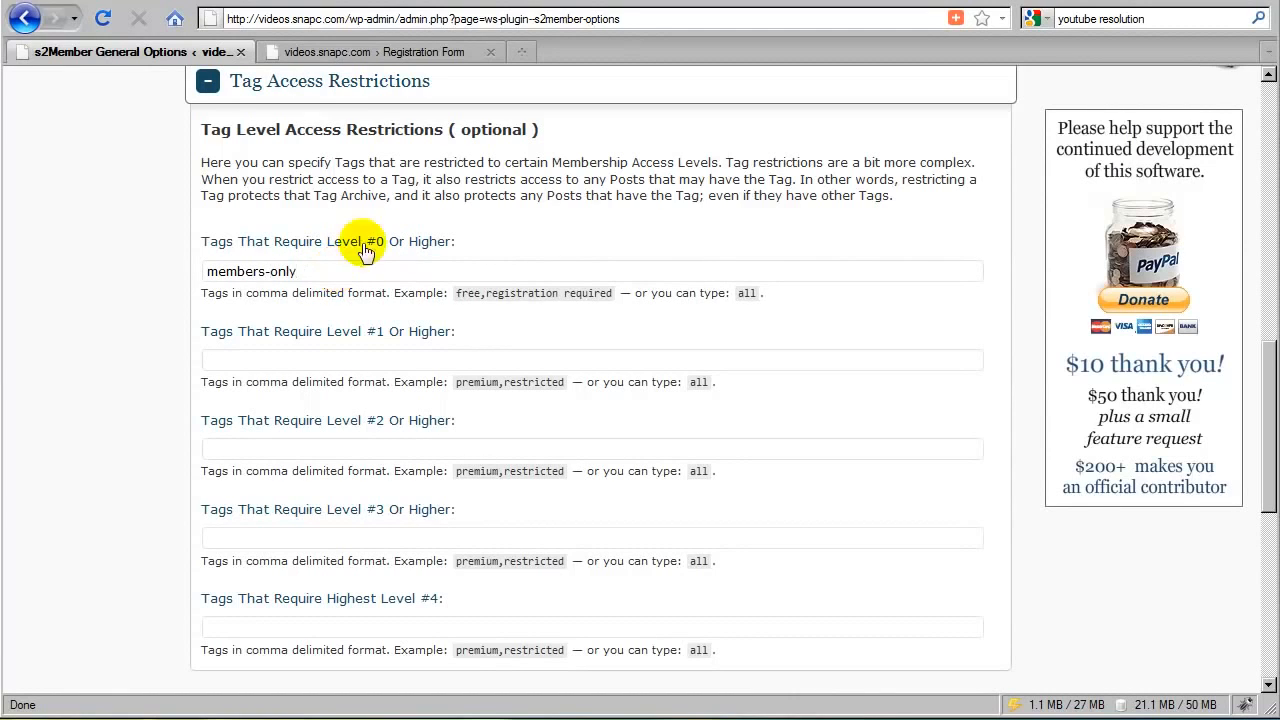
left_click(284, 361)
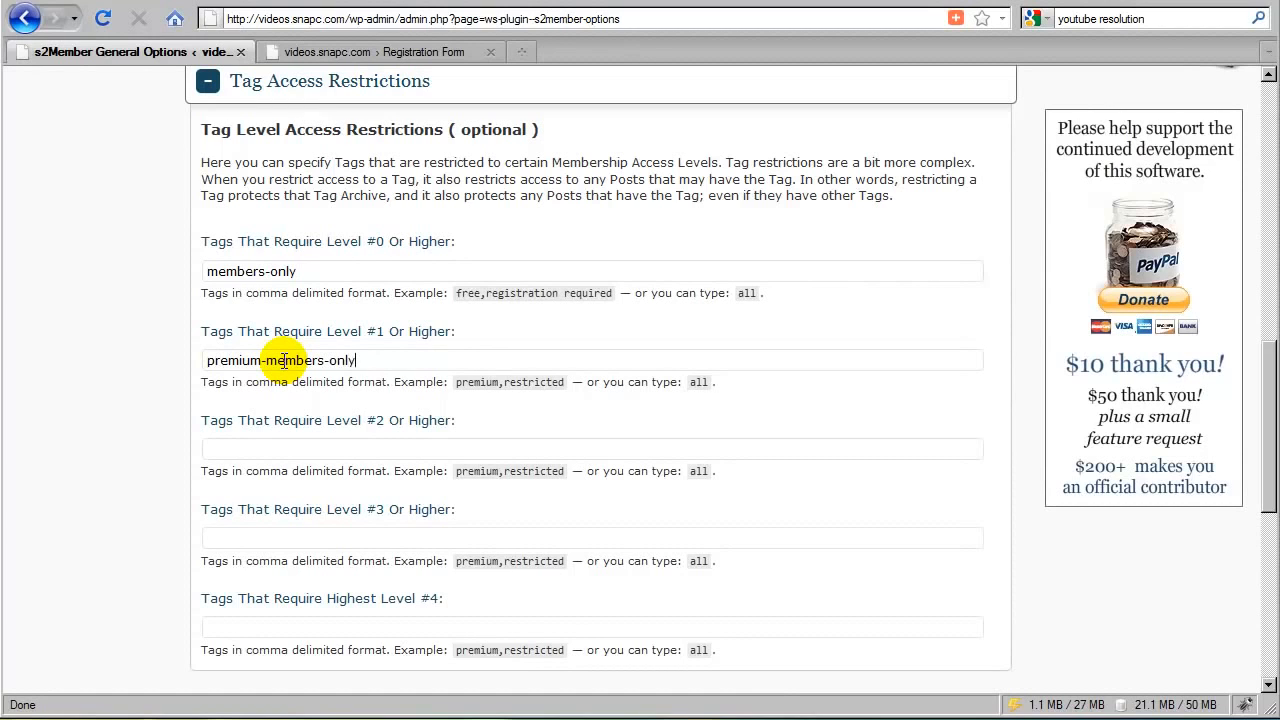
left_click(484, 311)
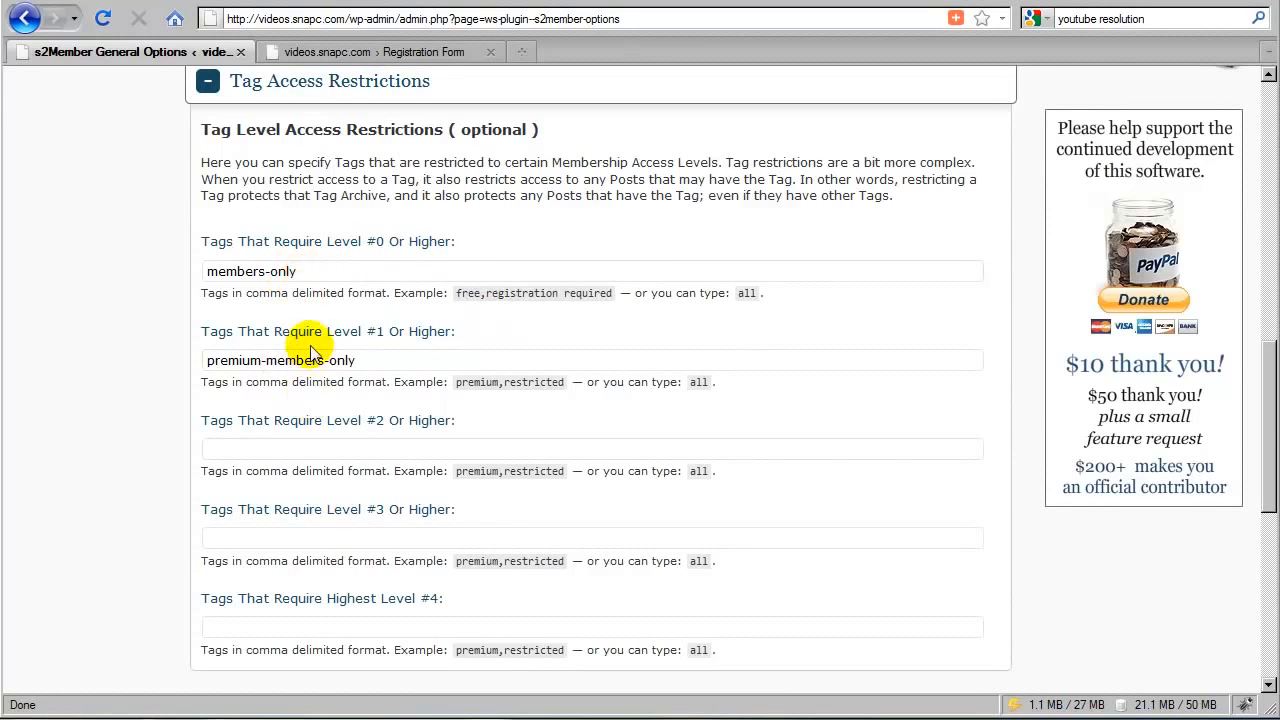
Compare the page and post restriction fields with the tag restrictions, collapsing the page and post sections
scroll(300, 360, "up", 5)
left_click(286, 463)
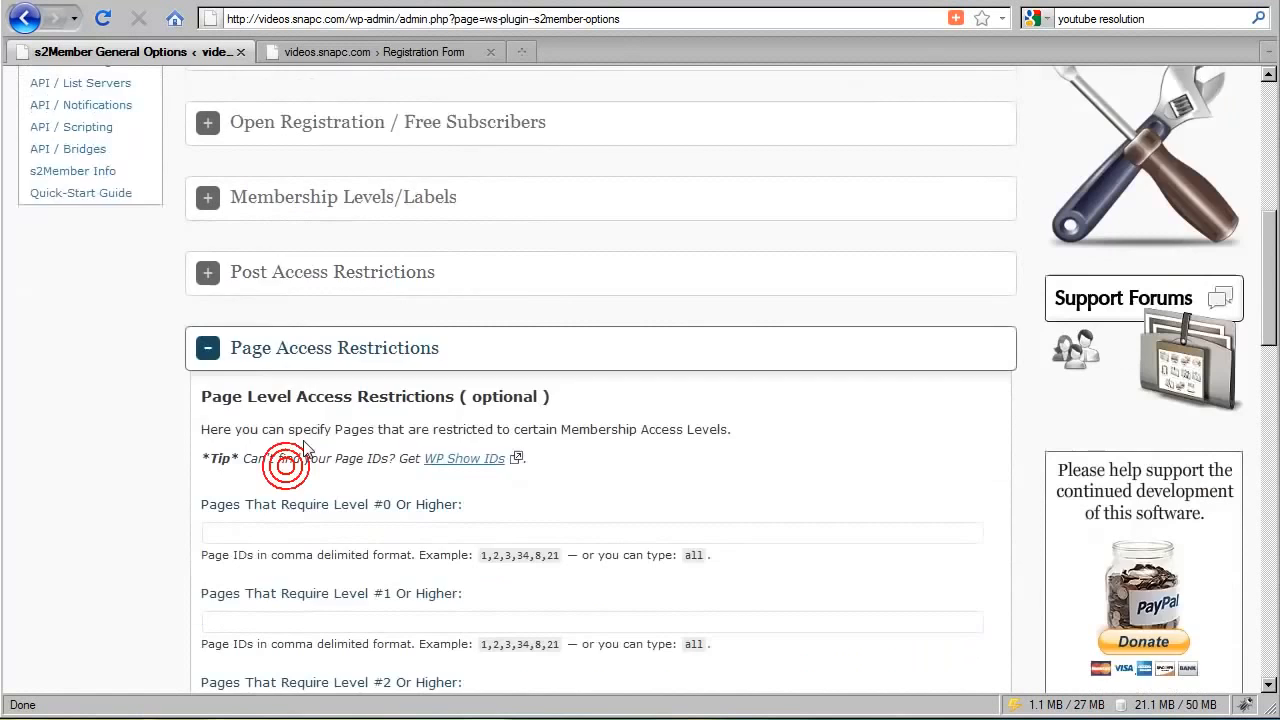
scroll(300, 400, "up", 2)
left_click(303, 350)
left_click(300, 278)
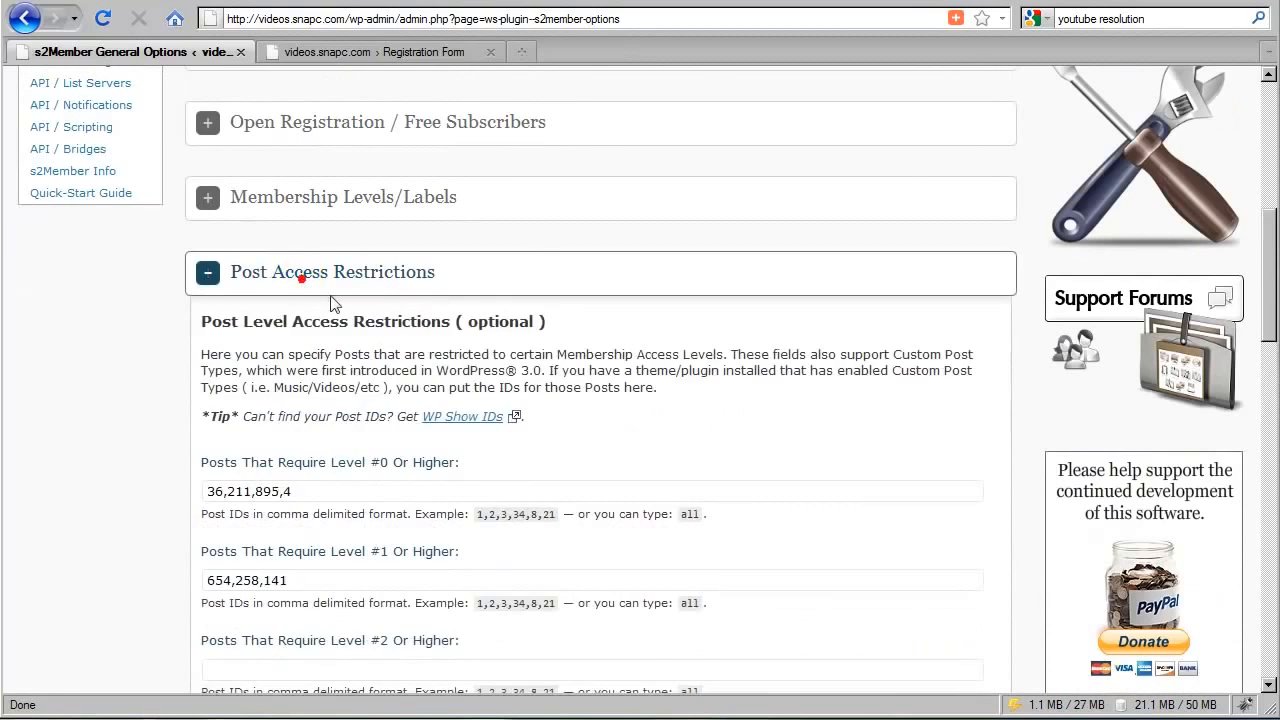
scroll(286, 262, "down", 2)
scroll(284, 398, "up", 2)
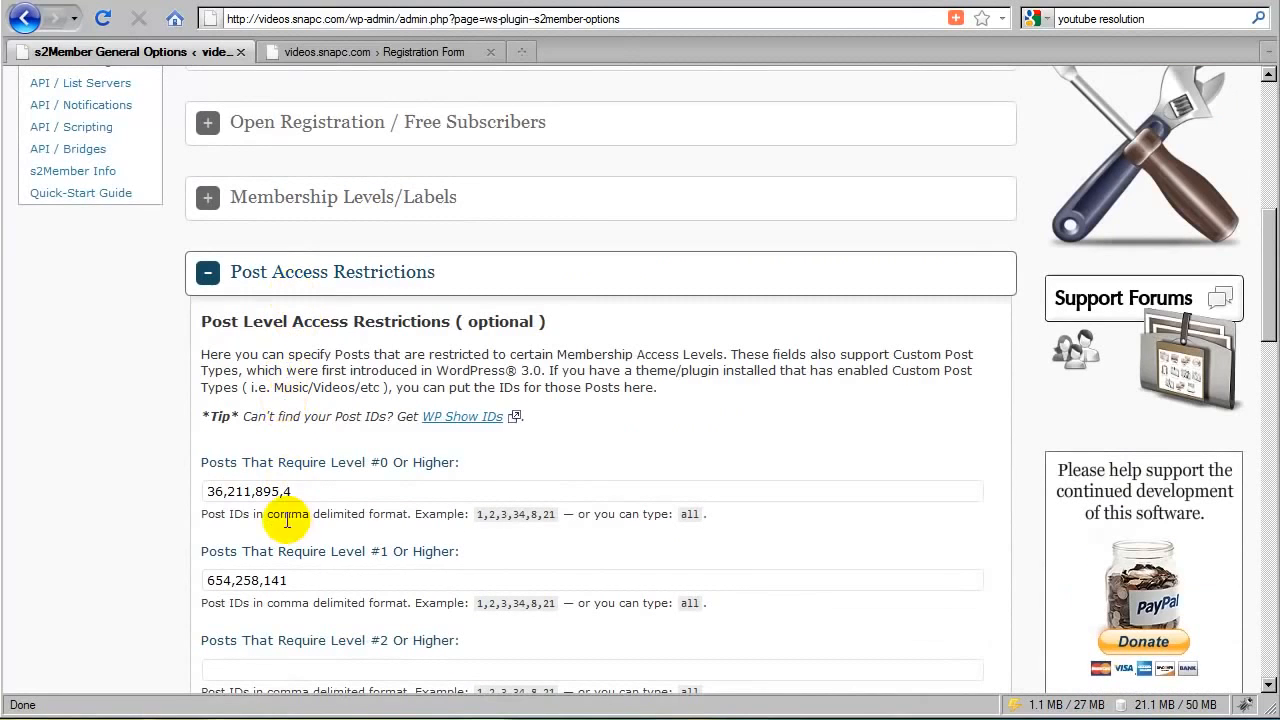
left_click(318, 290)
scroll(322, 445, "down", 3)
scroll(320, 370, "down", 2)
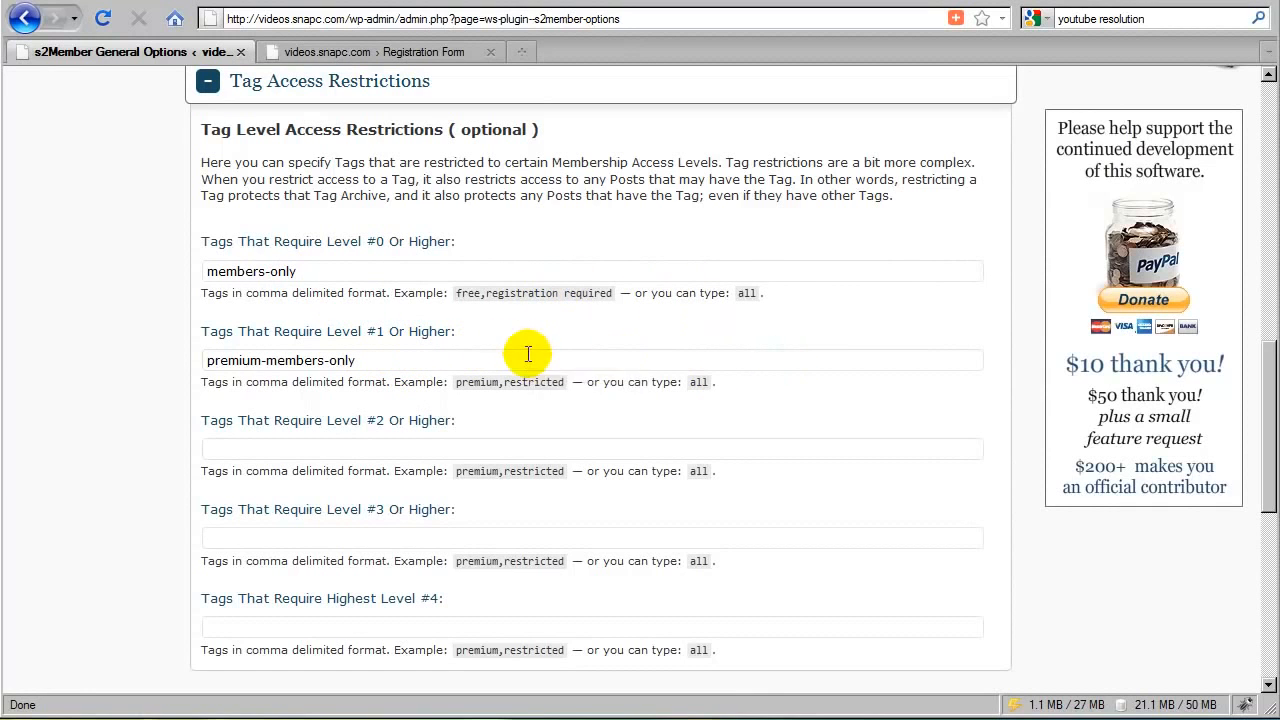
Replace the tag restriction for Level #0 or higher with the value all copied from the field's example
scroll(651, 398, "up", 2)
double_click(741, 407)
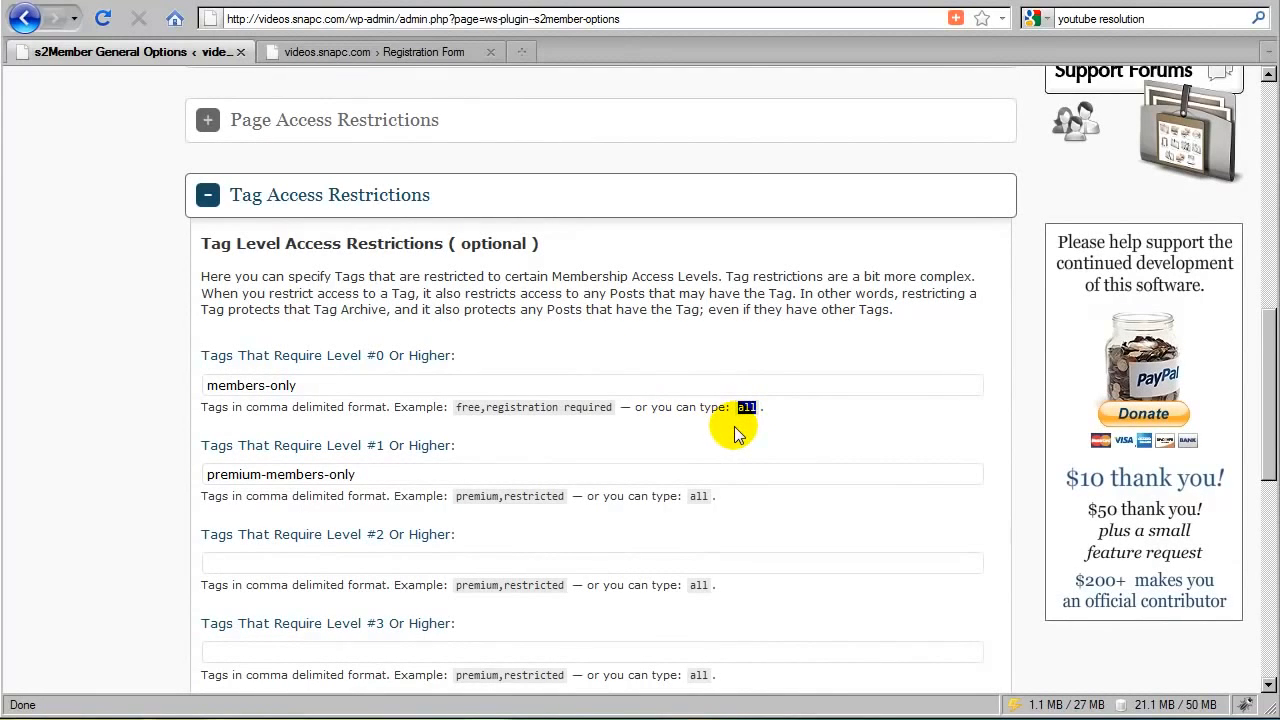
right_click(749, 412)
left_click(781, 443)
left_click_drag(206, 385, 296, 385)
right_click(251, 385)
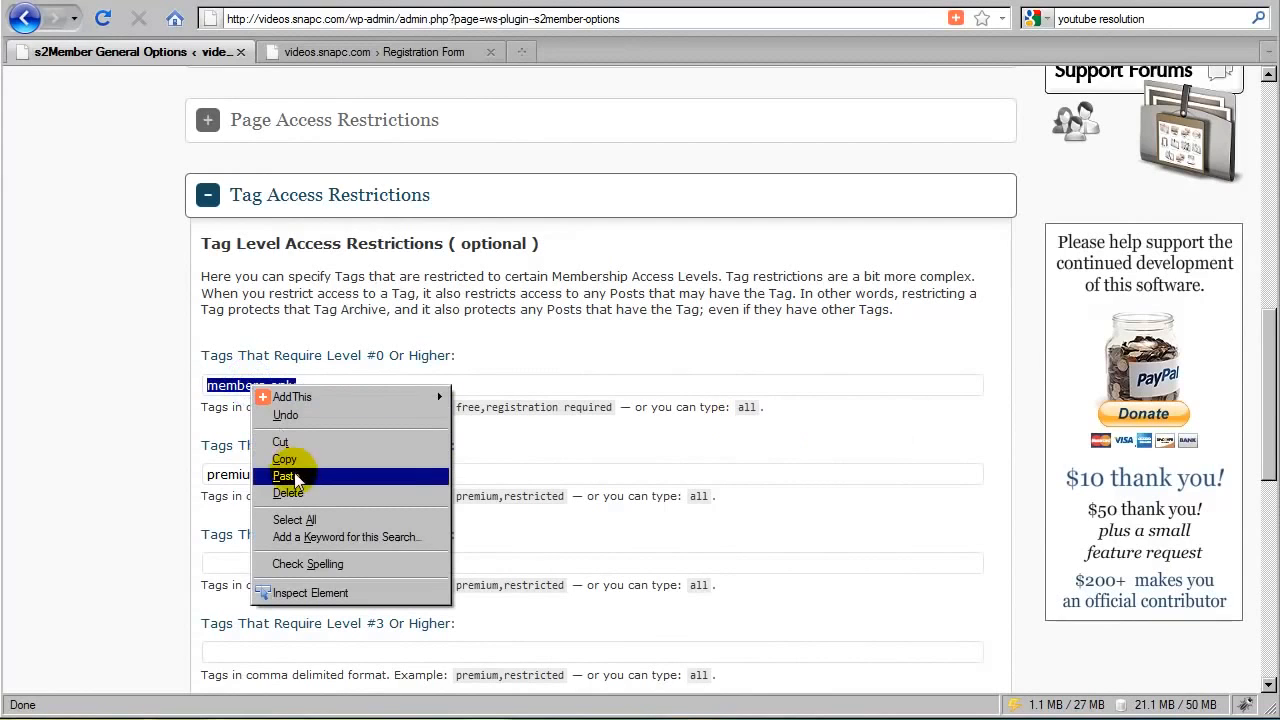
left_click(284, 475)
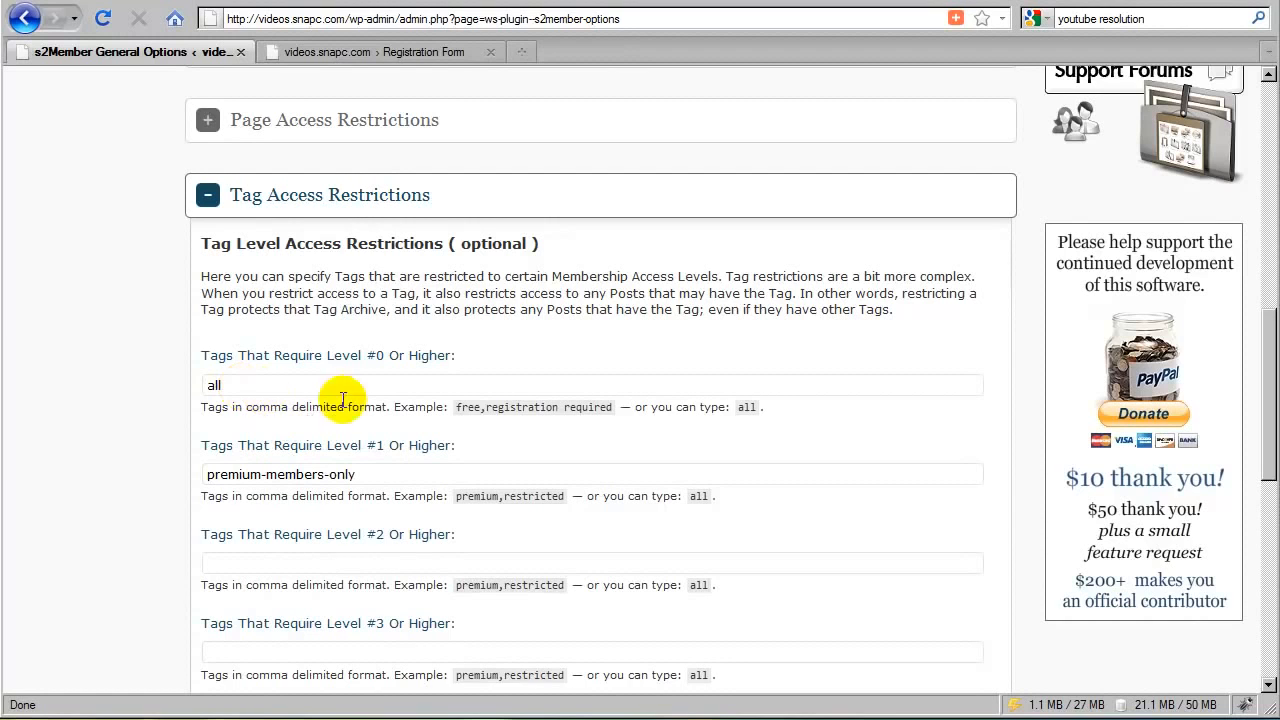
Collapse Tag Access Restrictions and set the pages requiring Level #0 or higher to all
scroll(698, 407, "up", 2)
left_click(485, 309)
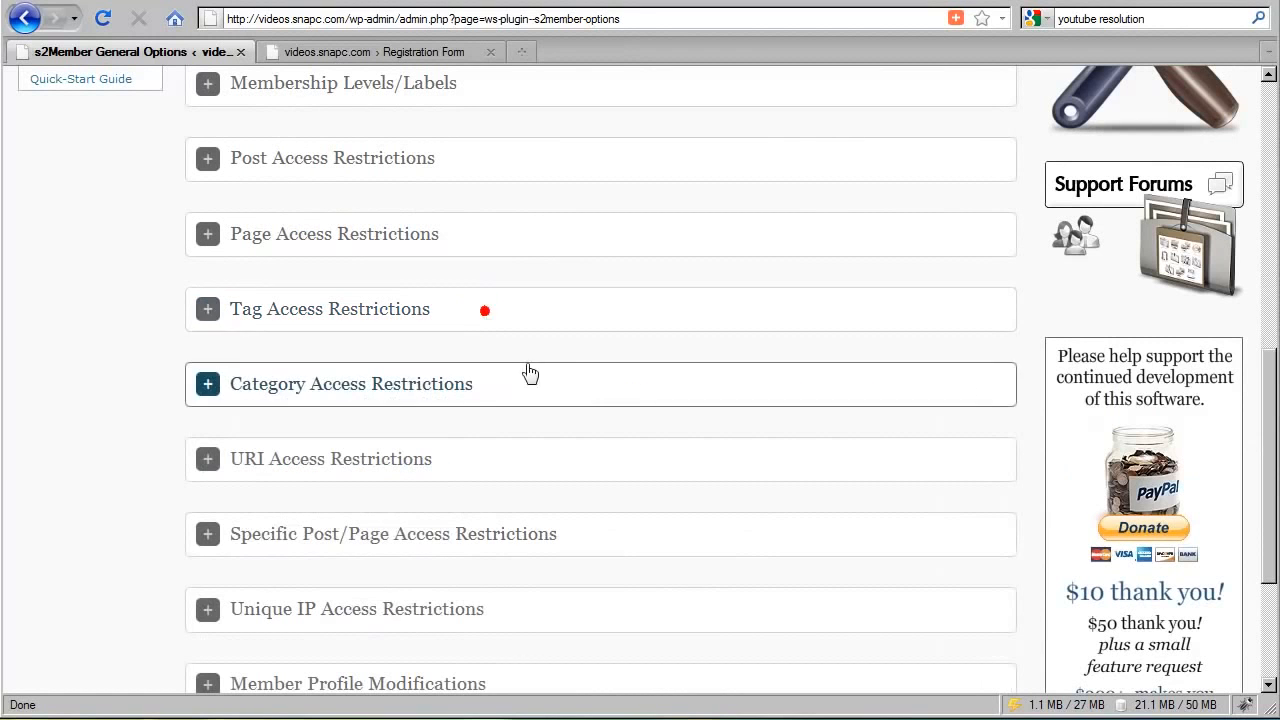
left_click(472, 250)
scroll(660, 390, "down", 2)
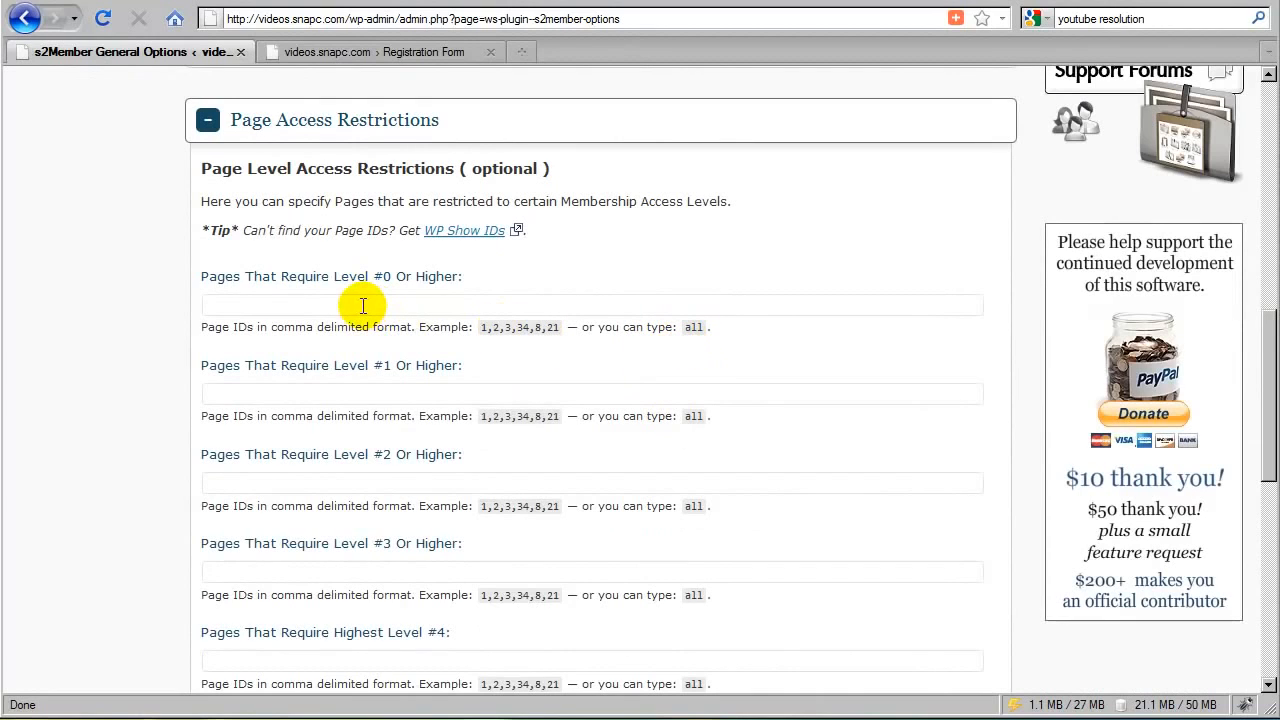
left_click(274, 301)
right_click(277, 301)
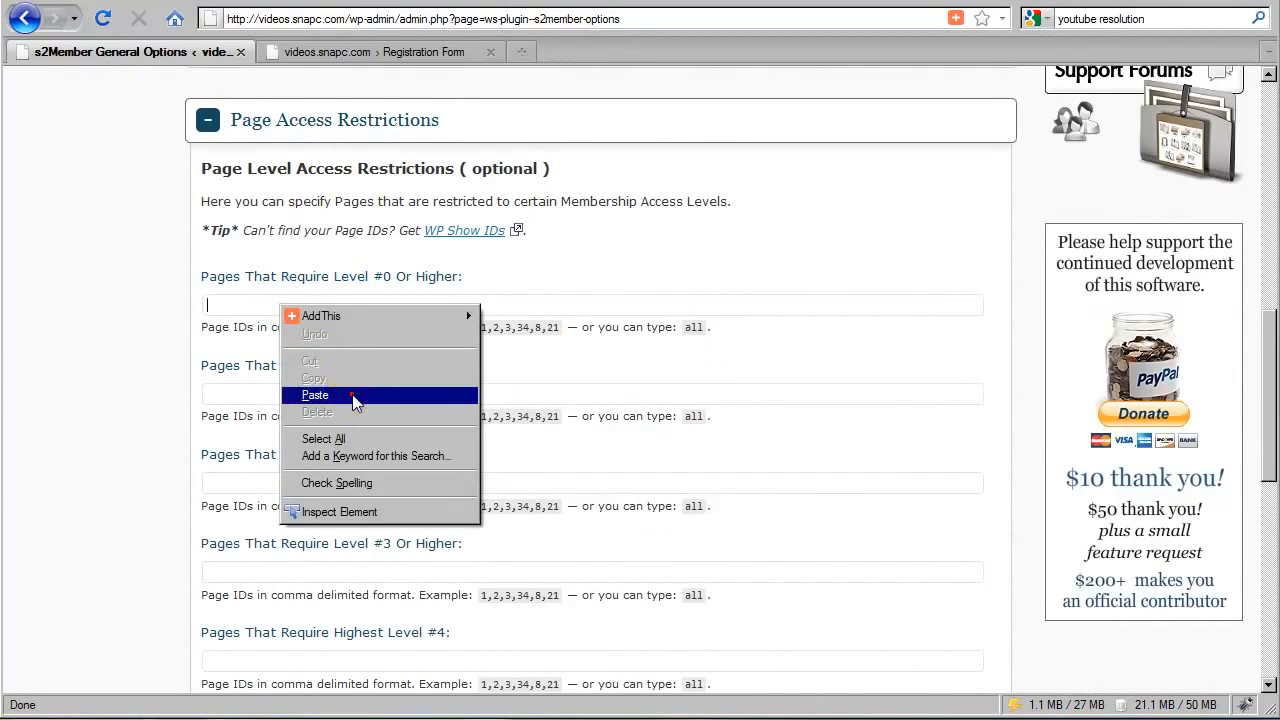
left_click(355, 395)
scroll(420, 350, "up", 4)
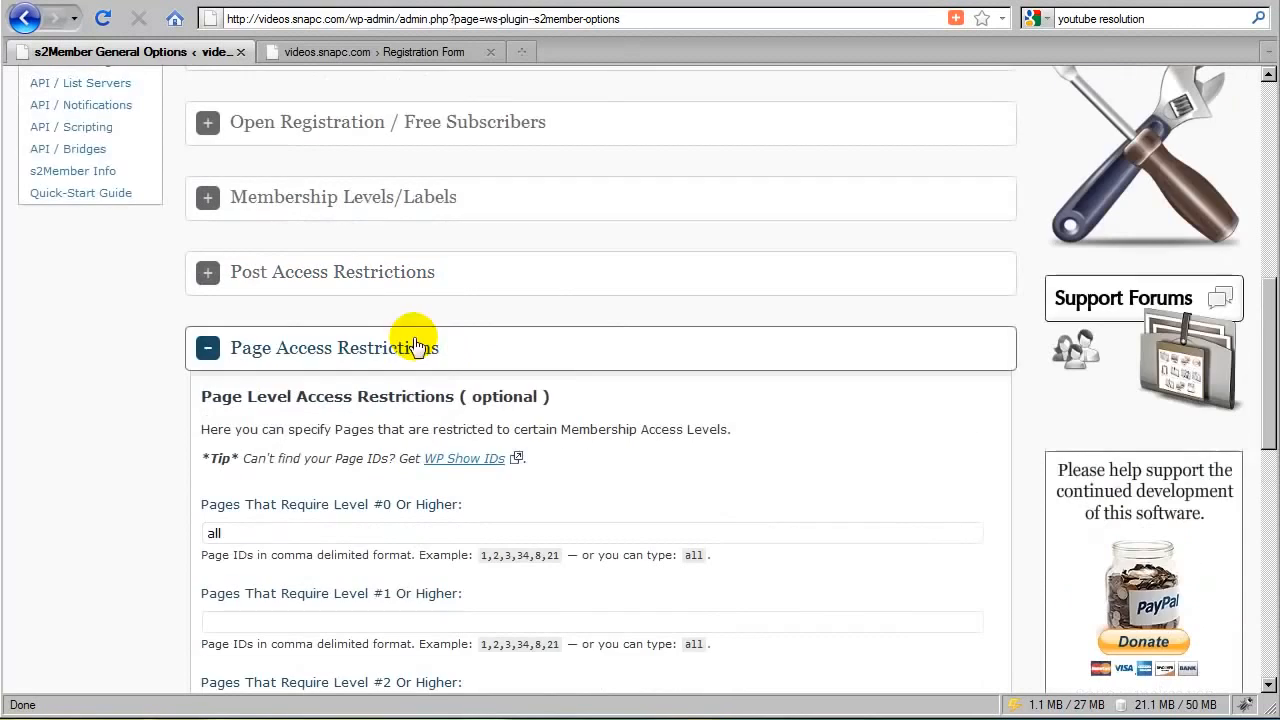
scroll(277, 505, "down", 2)
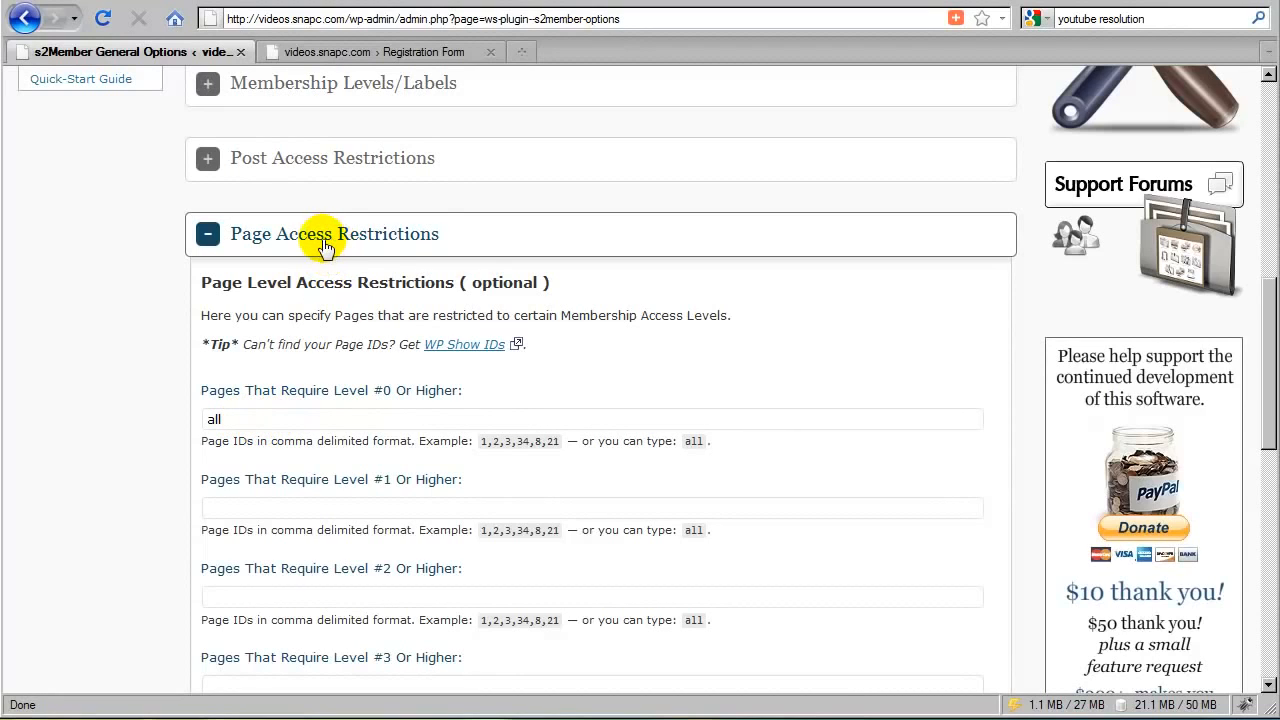
Collapse the page restrictions, set the tags requiring Level #0 or higher to members-only, and collapse the tag restrictions
left_click(372, 246)
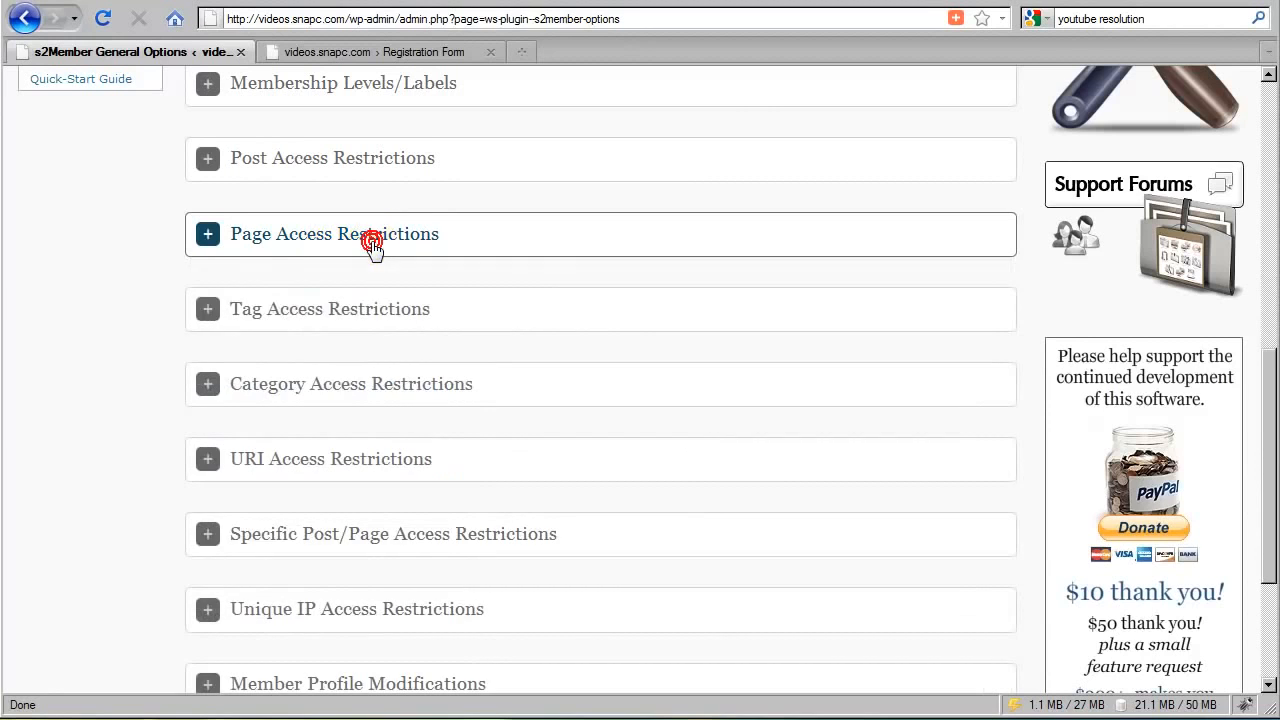
scroll(368, 307, "down", 2)
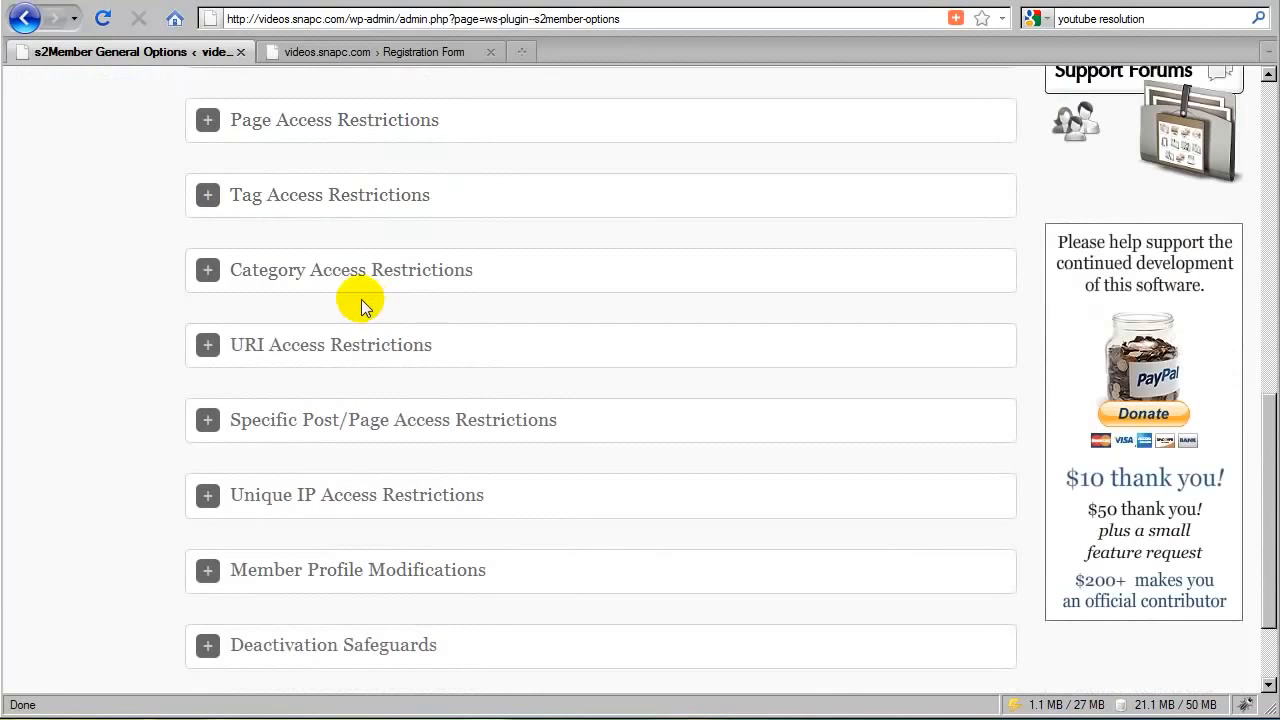
left_click(340, 200)
scroll(355, 300, "down", 2)
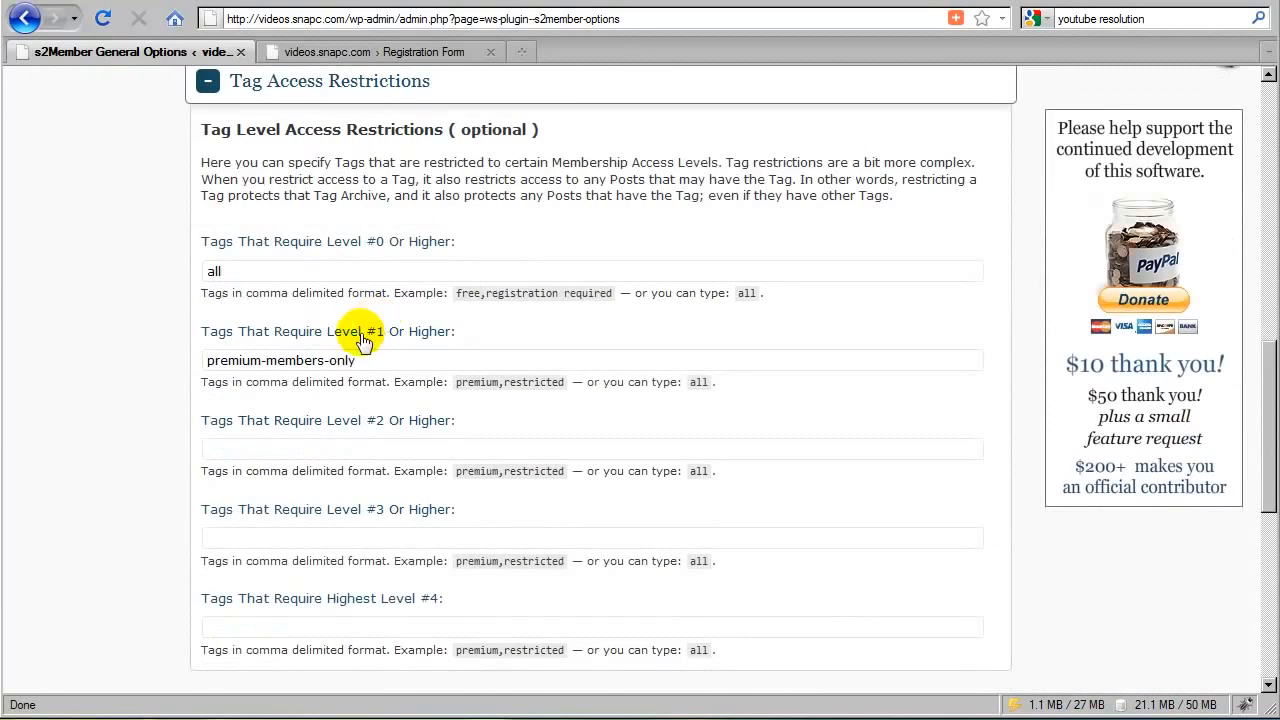
right_click(219, 271)
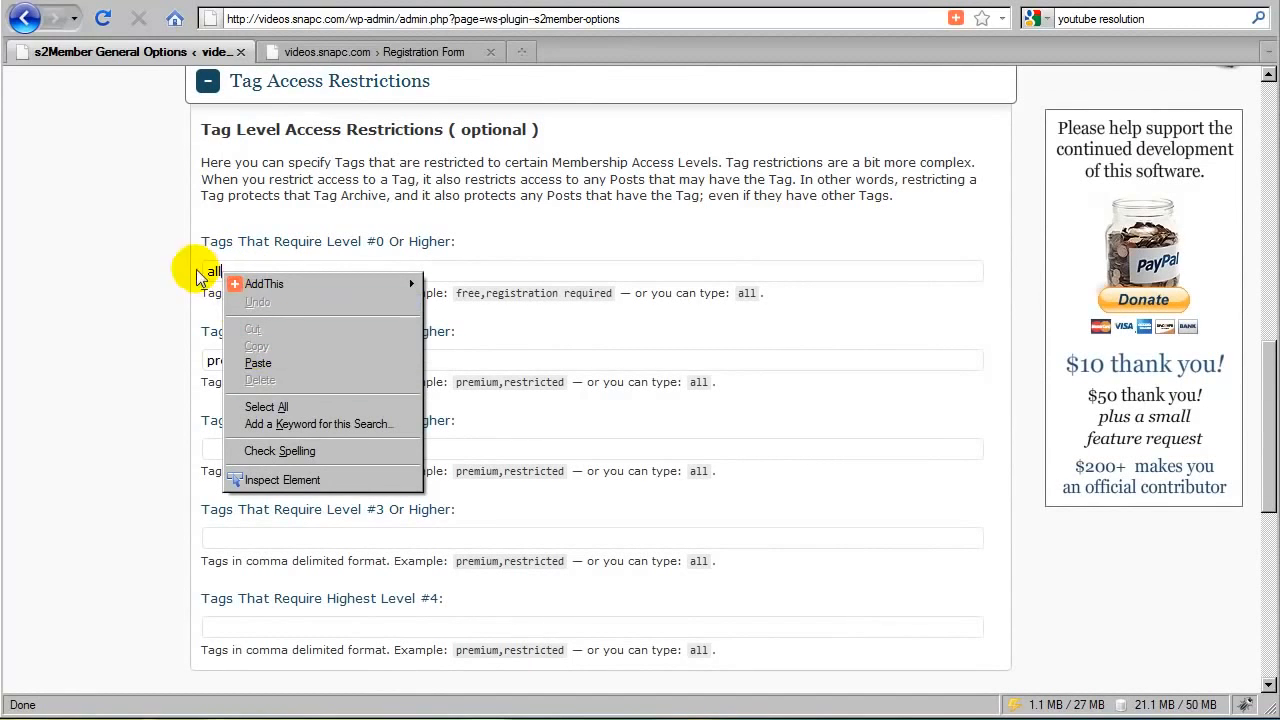
left_click(195, 271)
left_click(213, 270)
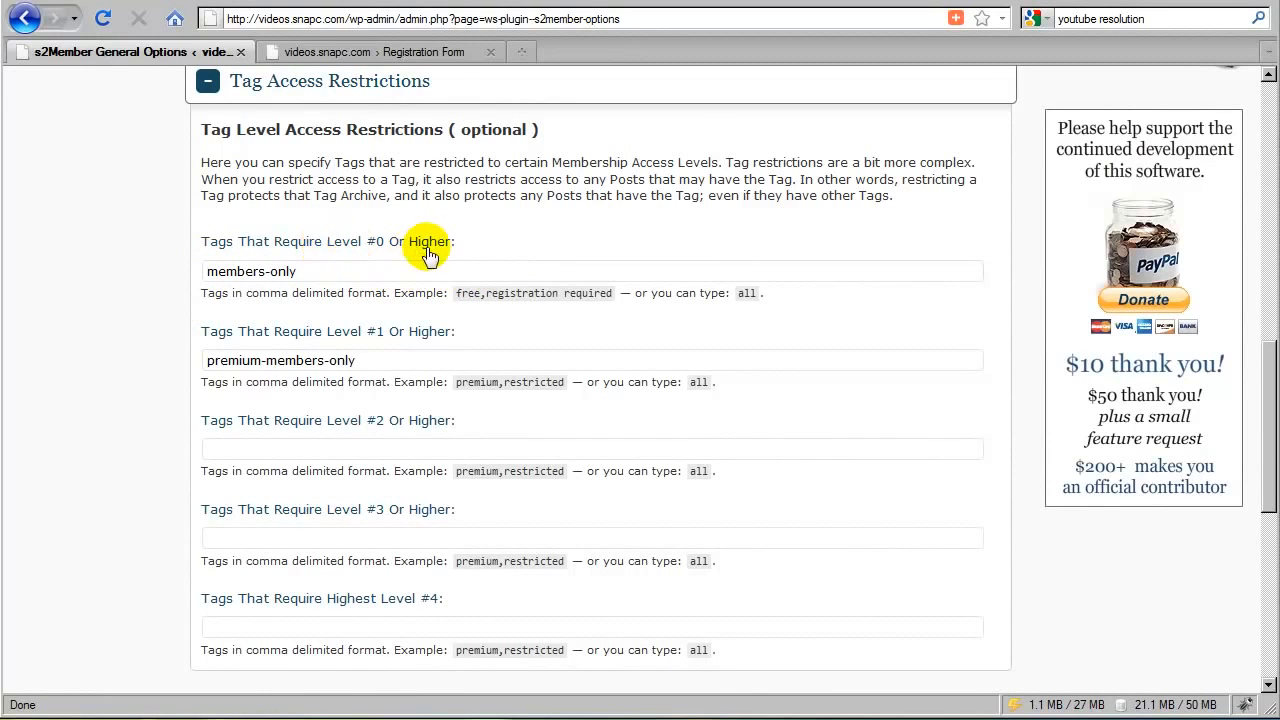
left_click(486, 241)
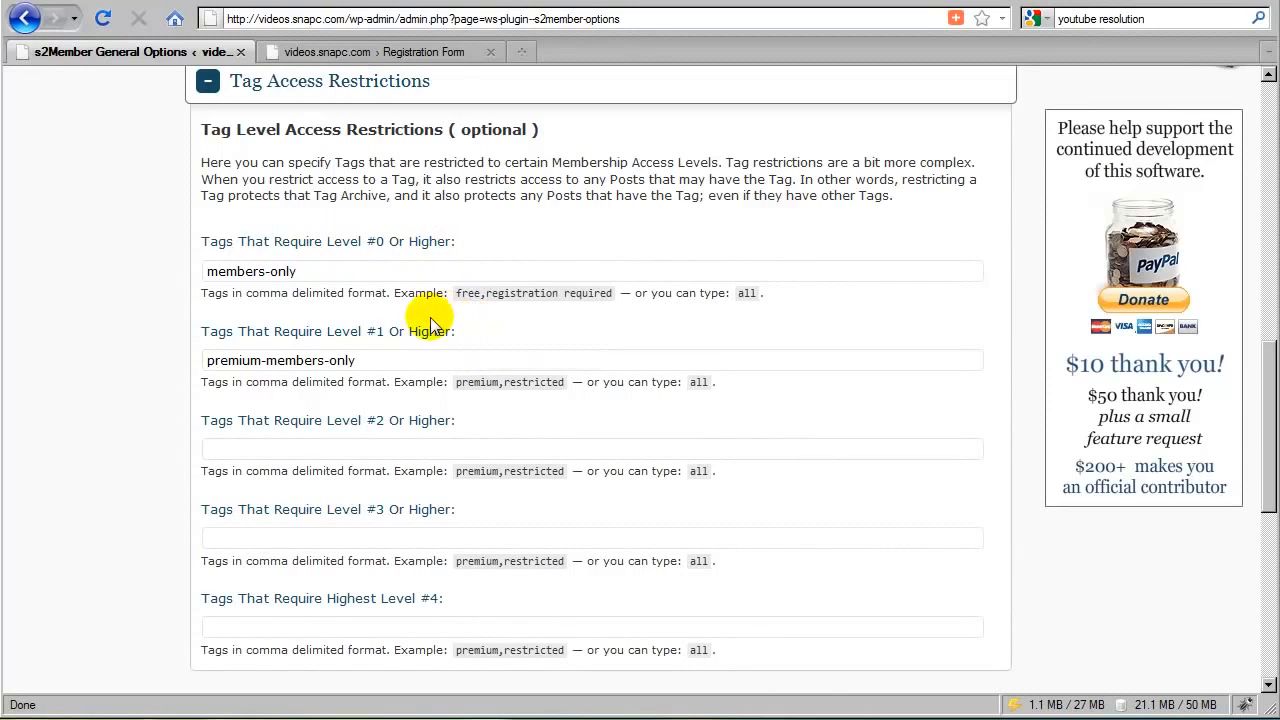
left_click(316, 314)
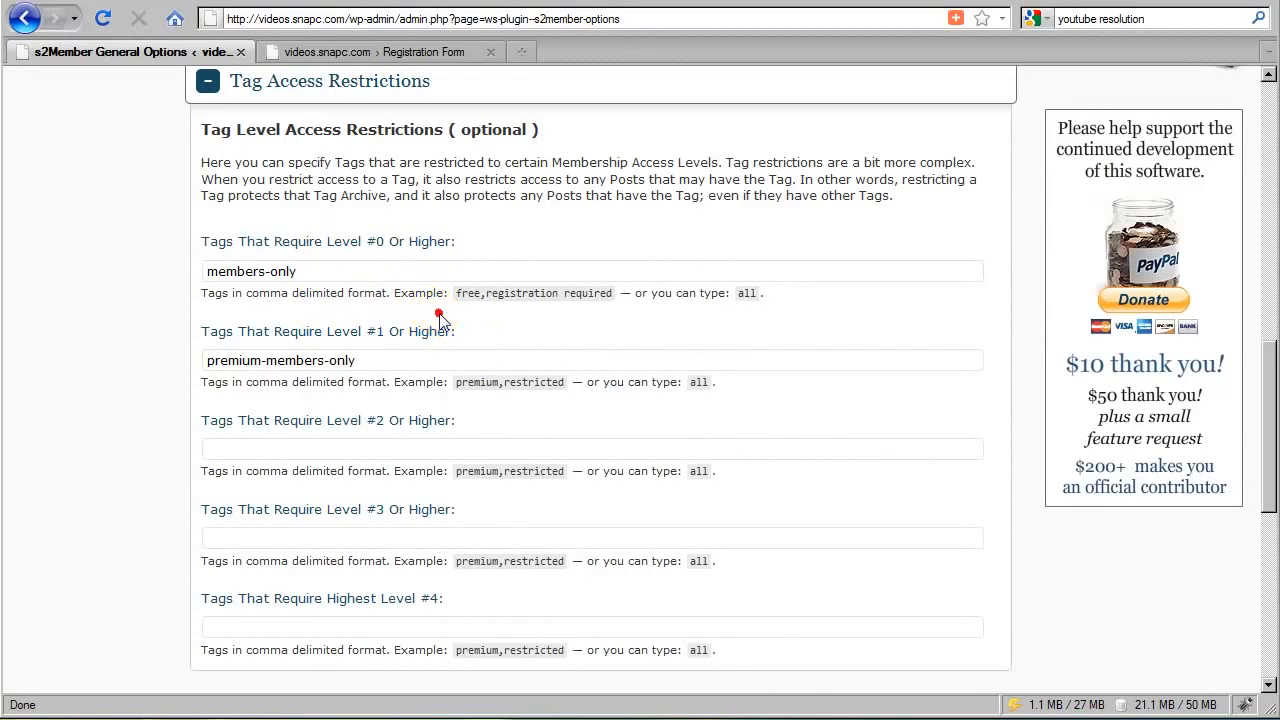
left_click(469, 240)
scroll(408, 400, "up", 2)
left_click(372, 198)
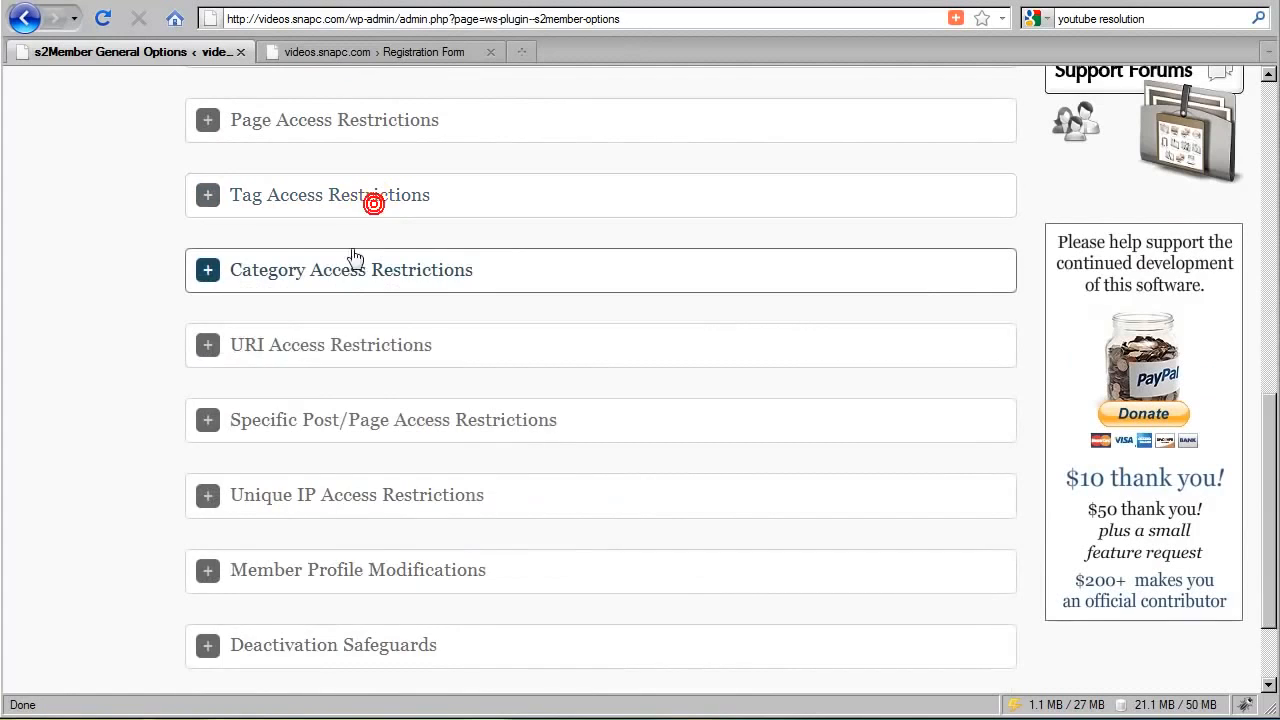
Review the Category Access Restrictions, checking the category ID entered for Level #0 or higher, and collapse the section
left_click(337, 290)
scroll(335, 360, "down", 2)
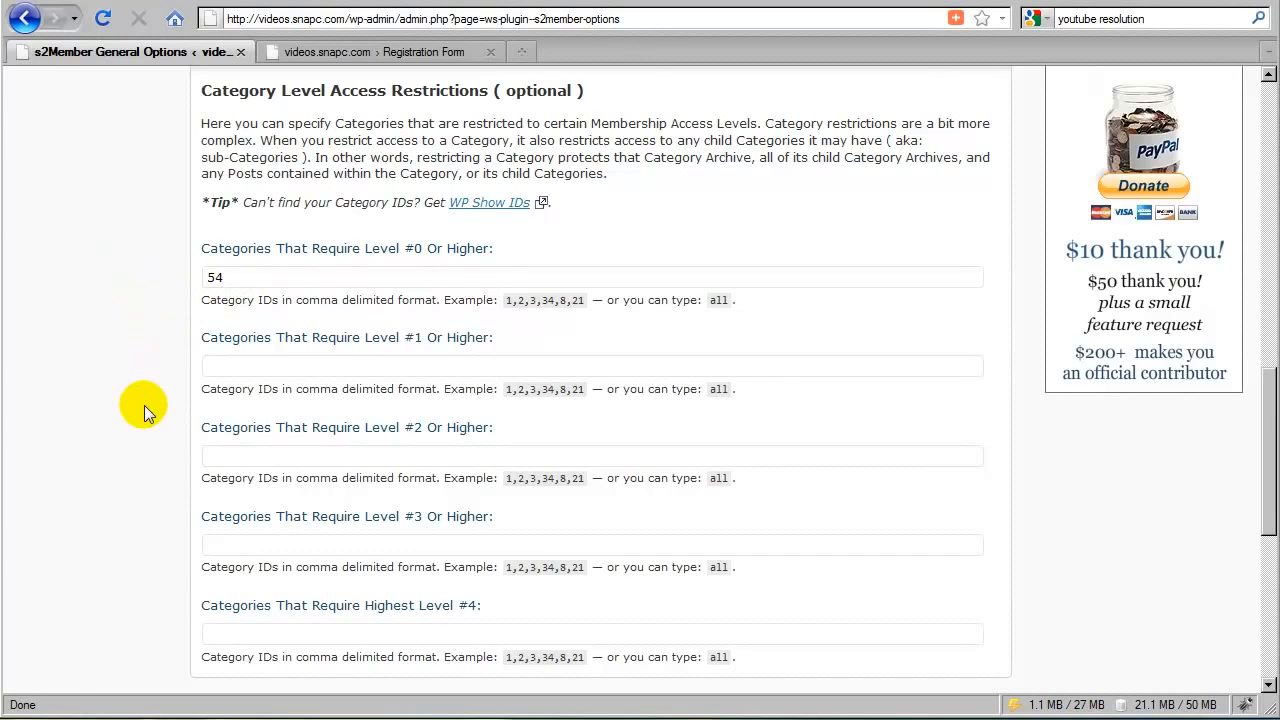
left_click(231, 280)
left_click(229, 282)
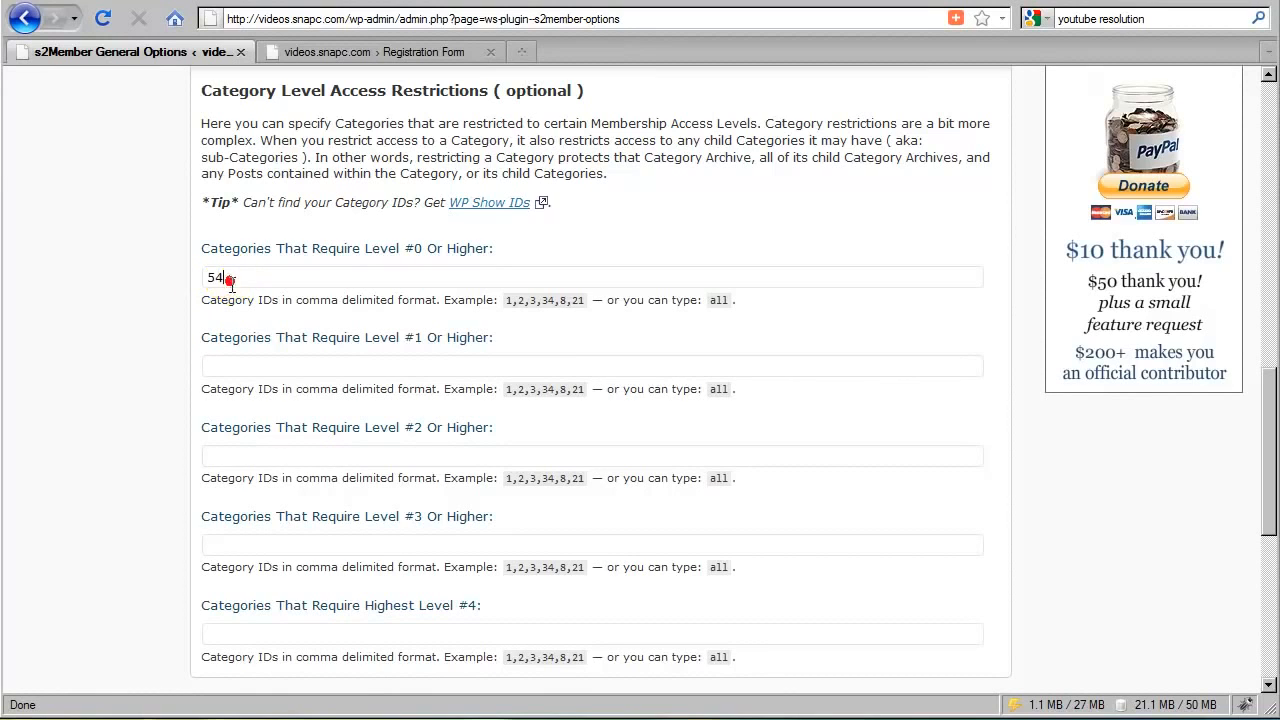
left_click(273, 317)
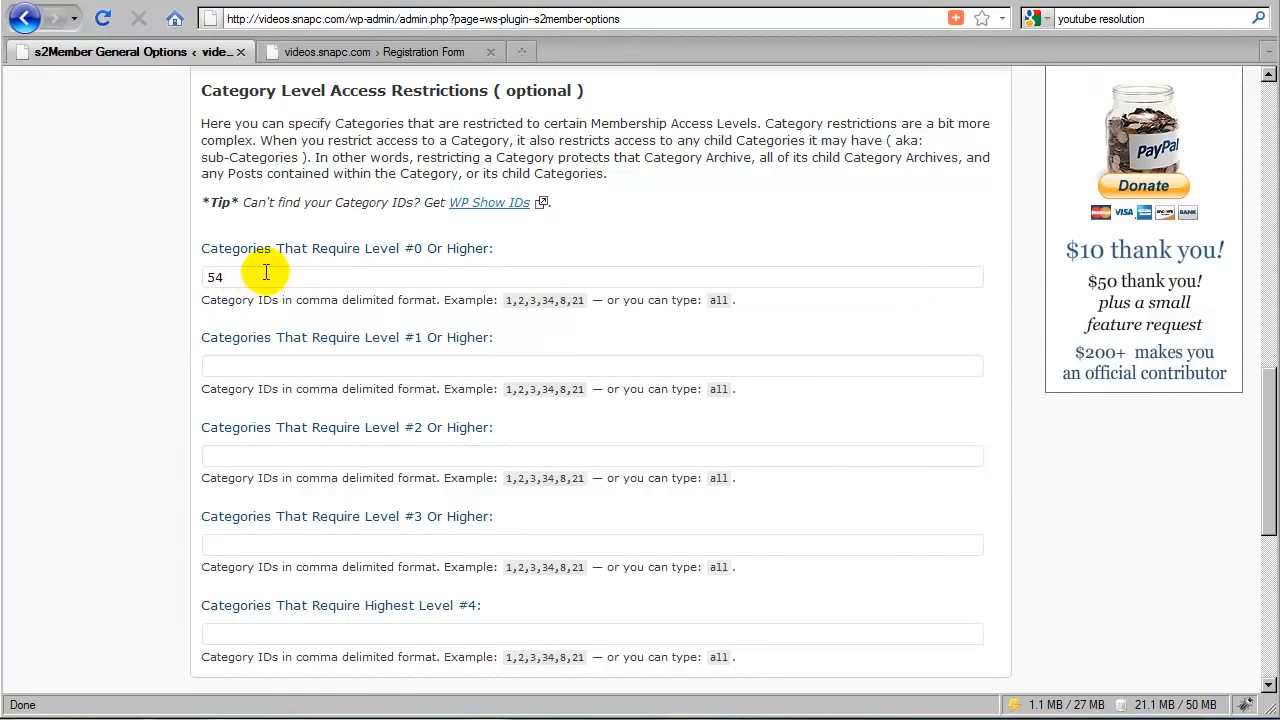
double_click(212, 277)
left_click(258, 316)
scroll(320, 394, "up", 2)
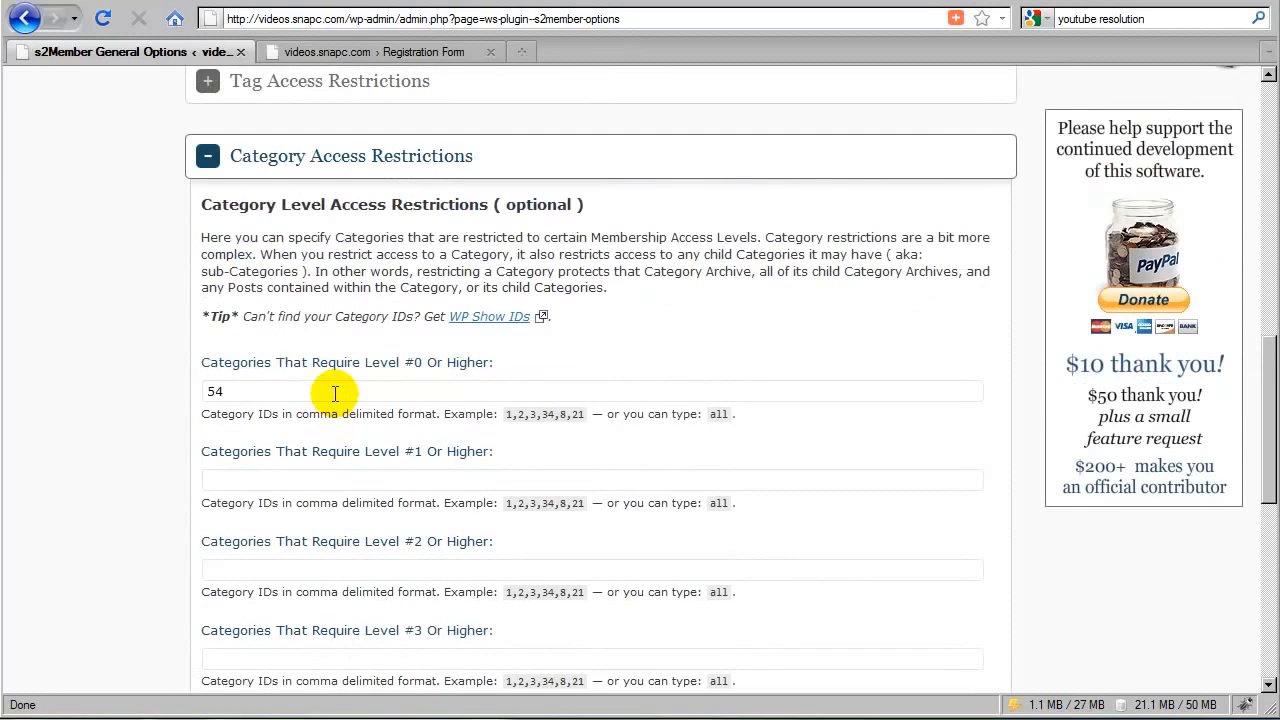
left_click(388, 172)
In URI Access Restrictions, list /activity/, /groups/ and /forums/ on separate lines as URIs requiring Level #0 or higher
left_click(387, 242)
scroll(385, 248, "down", 2)
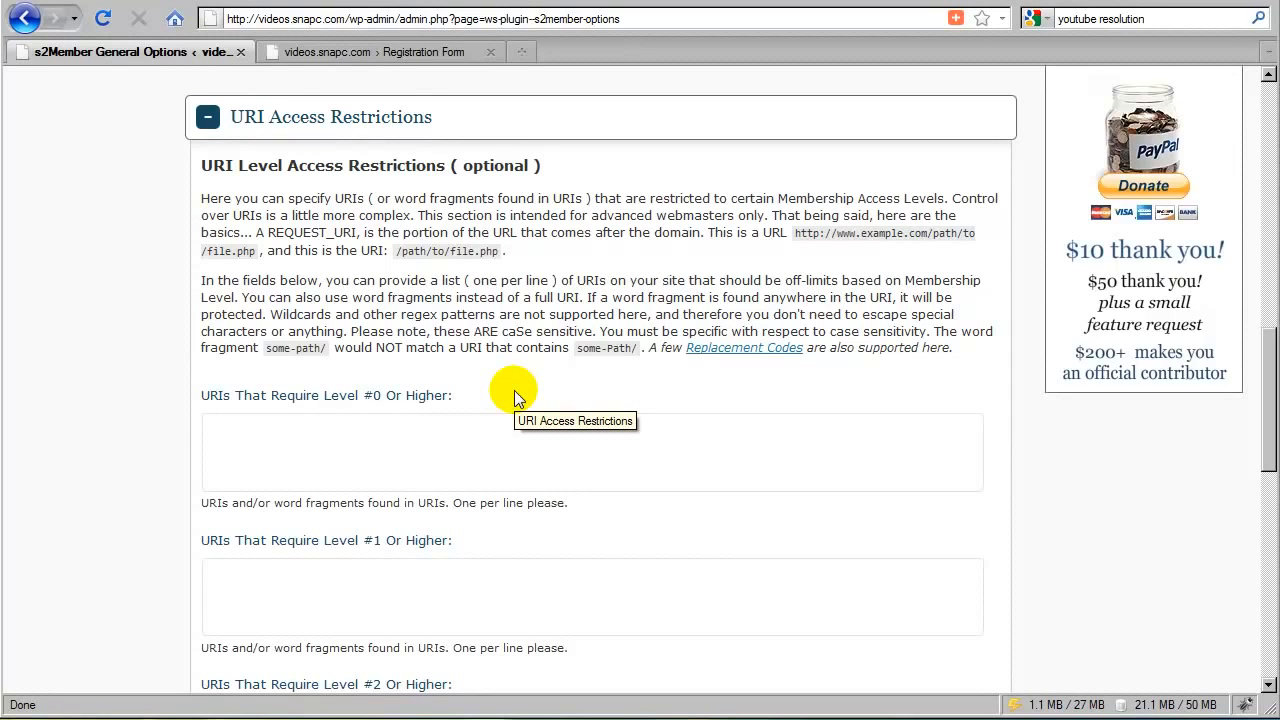
scroll(486, 380, "up", 10)
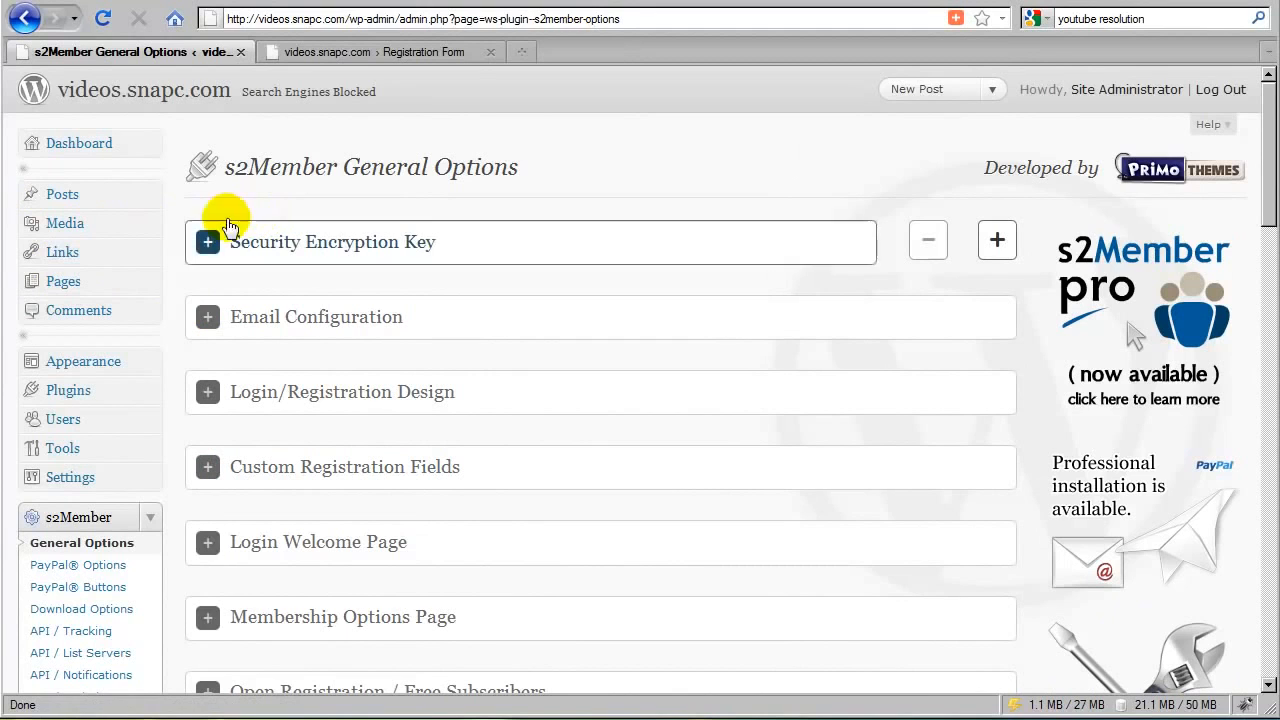
scroll(257, 317, "down", 8)
scroll(372, 333, "down", 2)
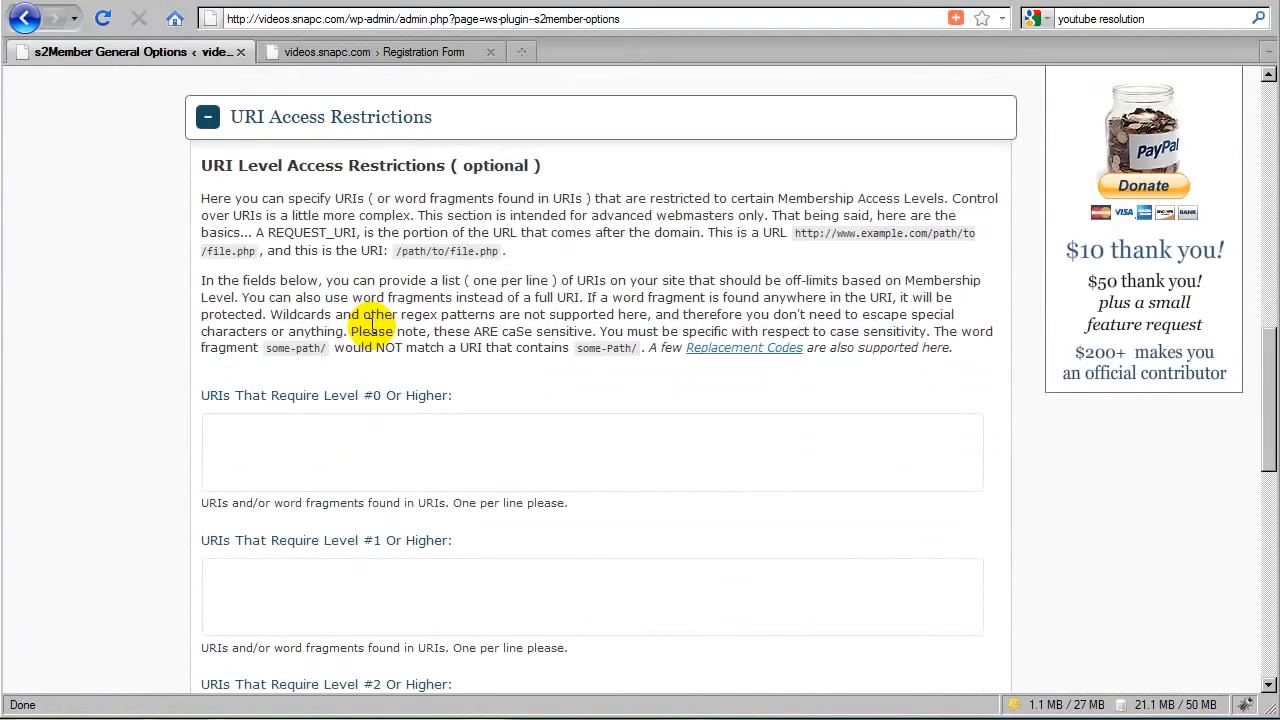
left_click(418, 430)
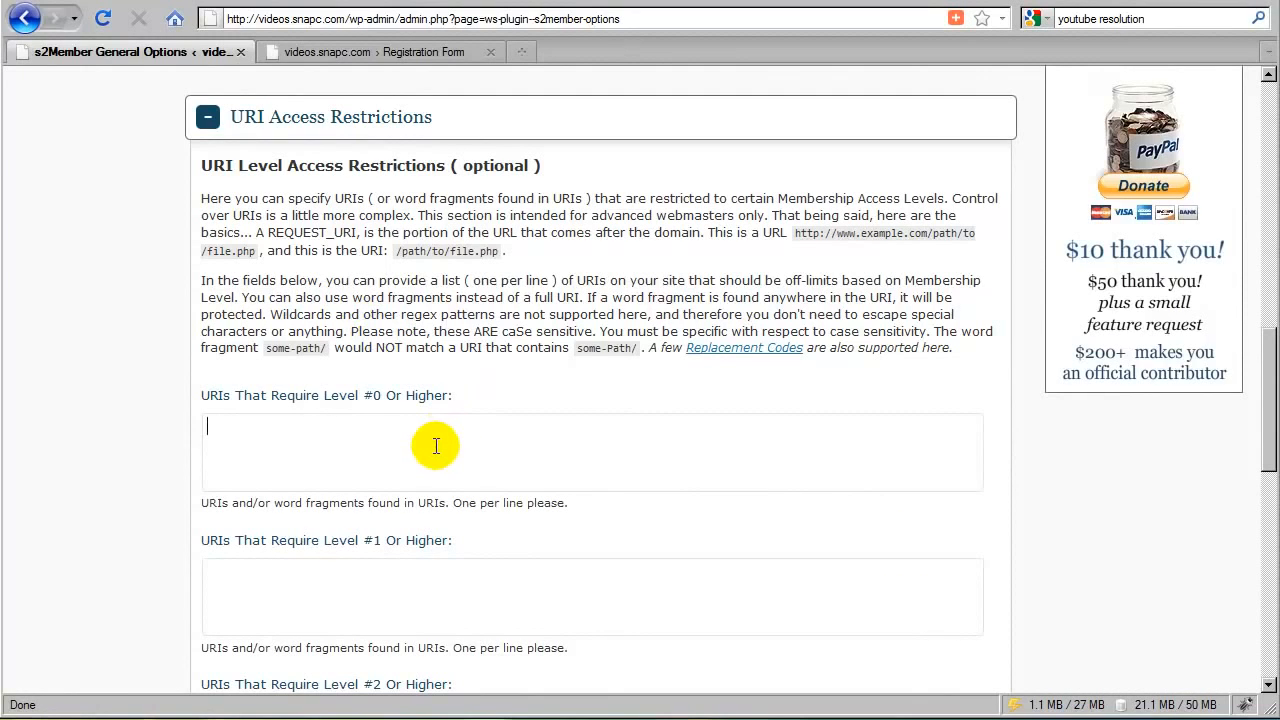
type("/forums/")
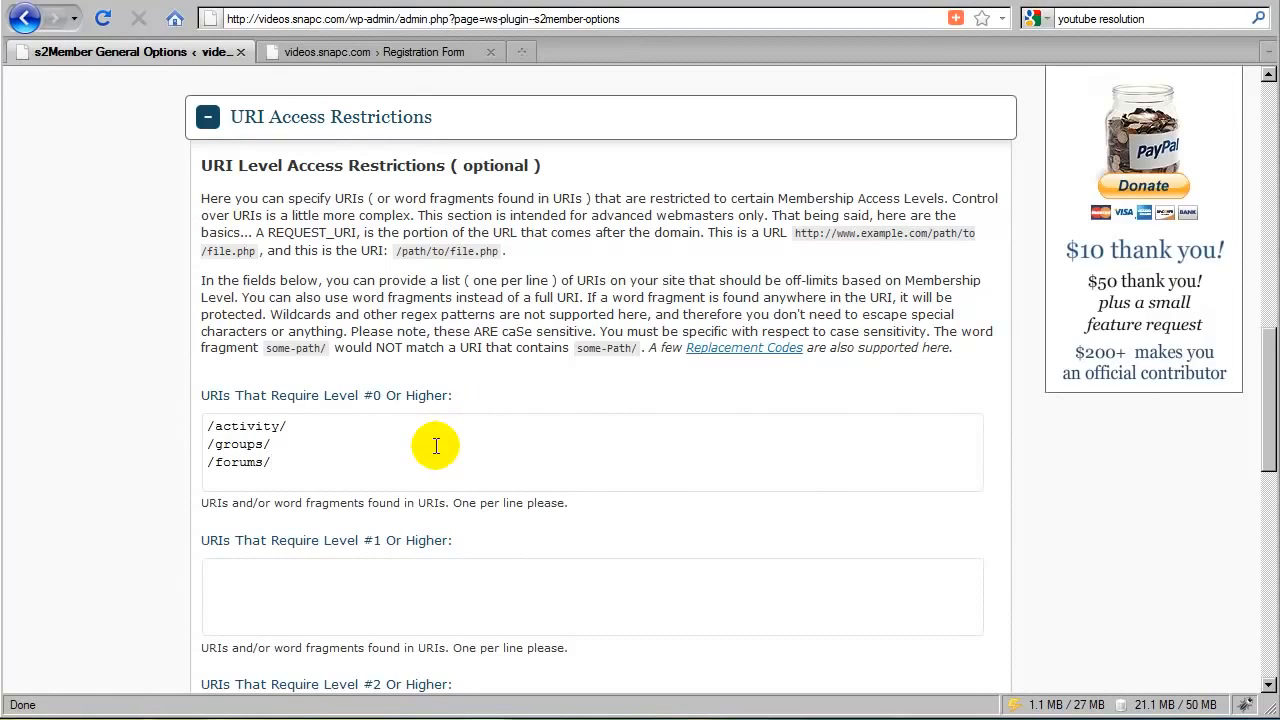
left_click(475, 386)
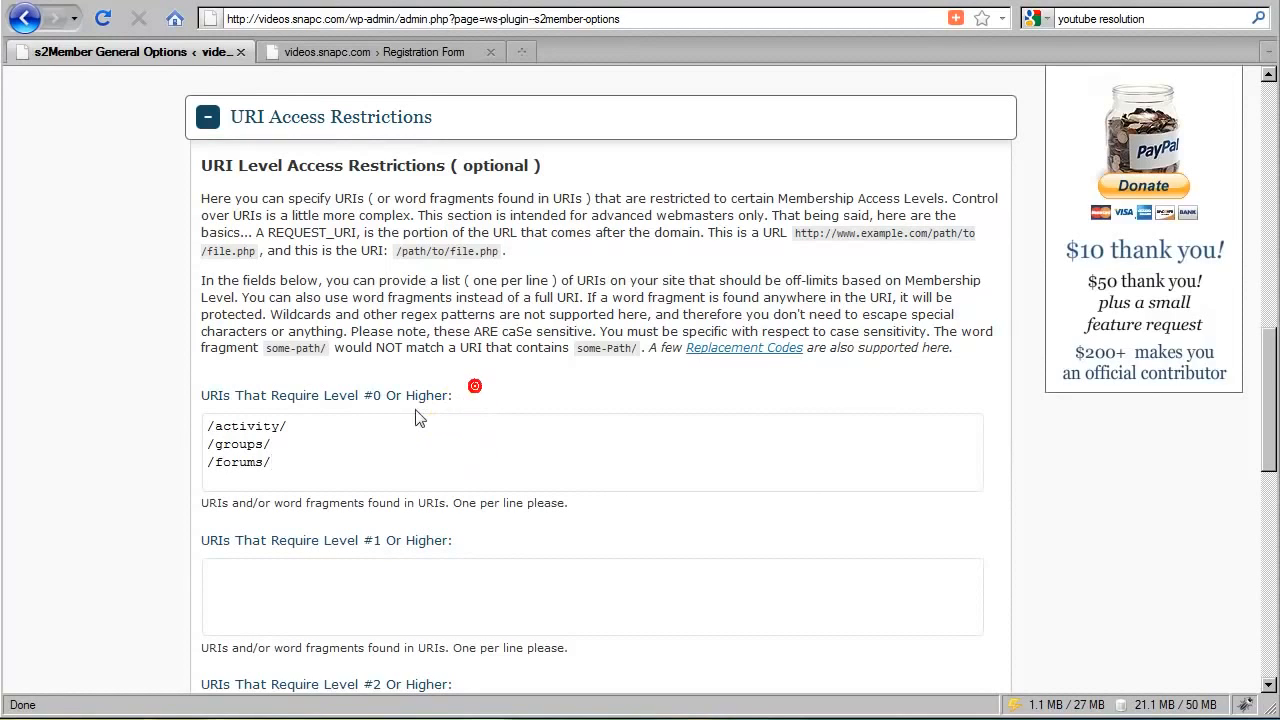
Compare the example URL with the example URI in the URI Access Restrictions explanation
scroll(215, 400, "up", 10)
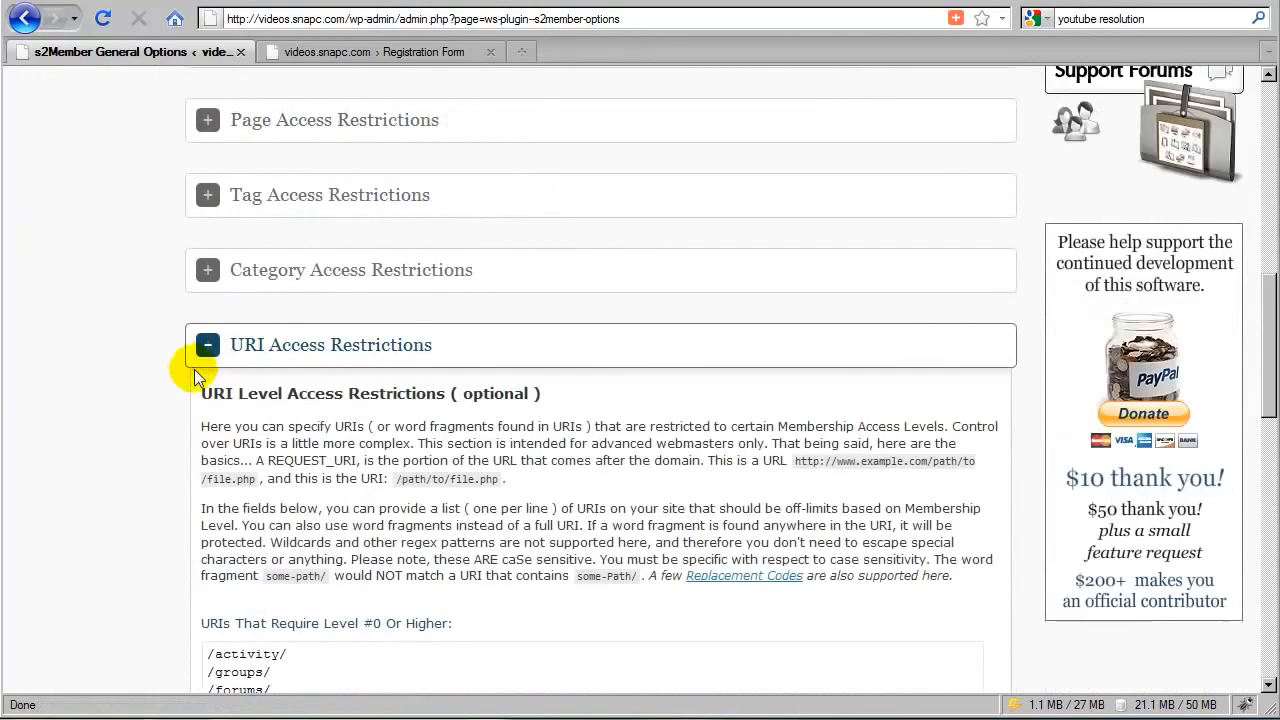
scroll(194, 369, "down", 4)
left_click(287, 426)
left_click(279, 460)
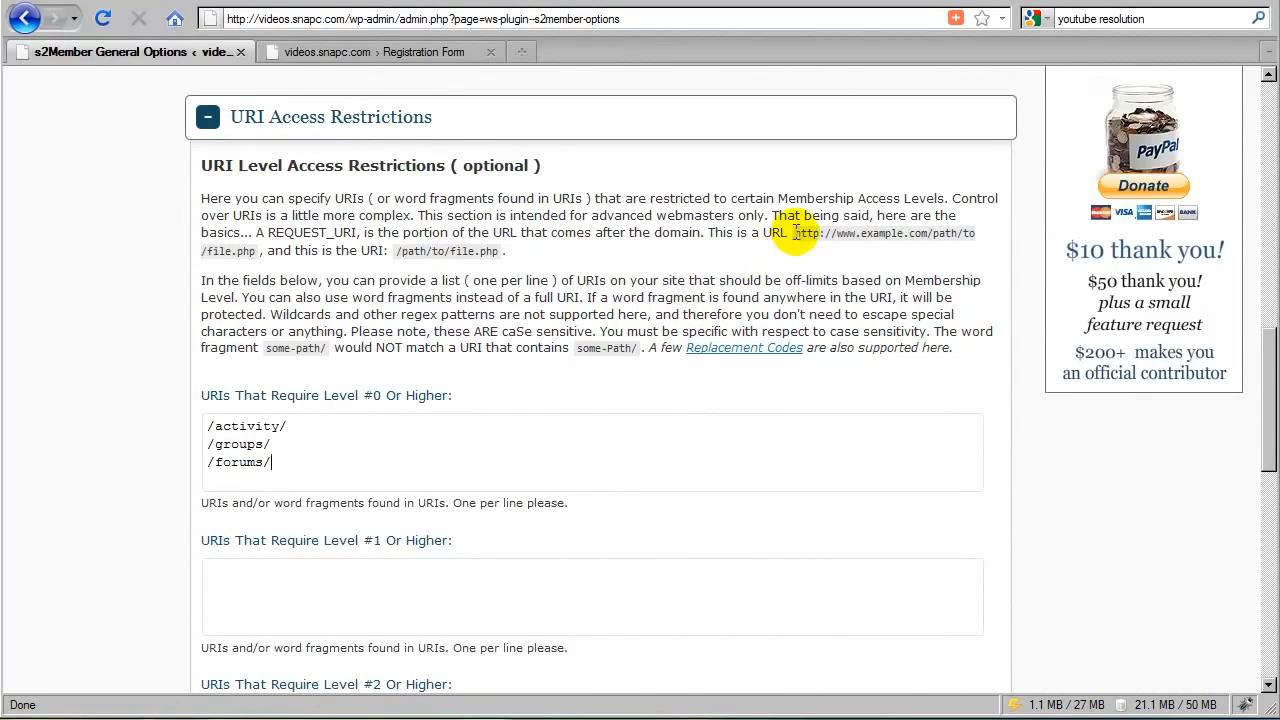
left_click_drag(795, 232, 914, 232)
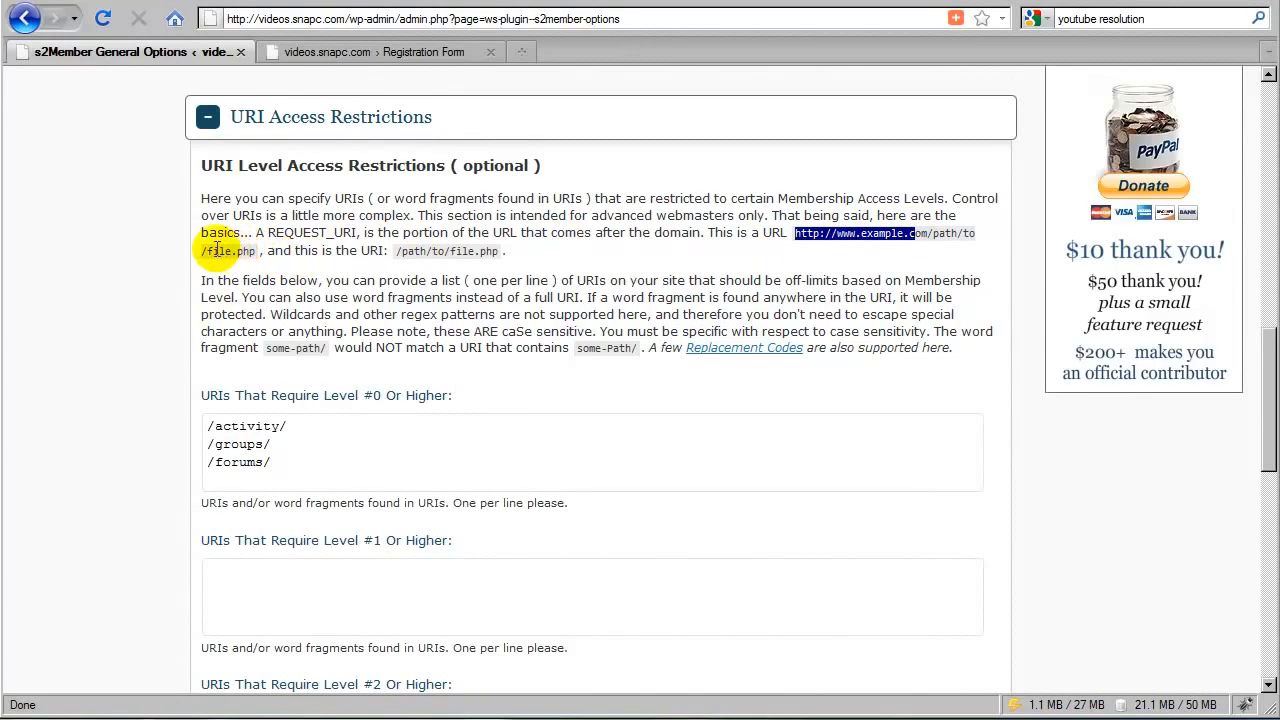
left_click_drag(396, 251, 501, 252)
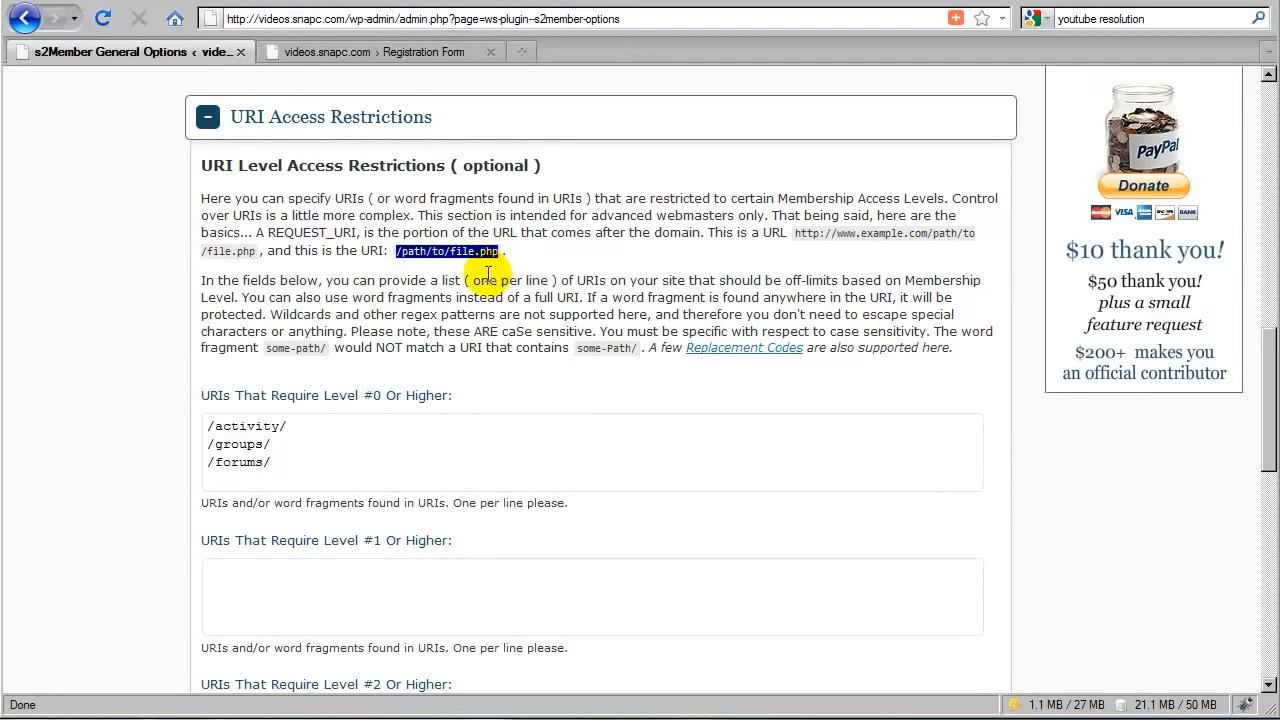
left_click(400, 251)
left_click_drag(400, 251, 495, 255)
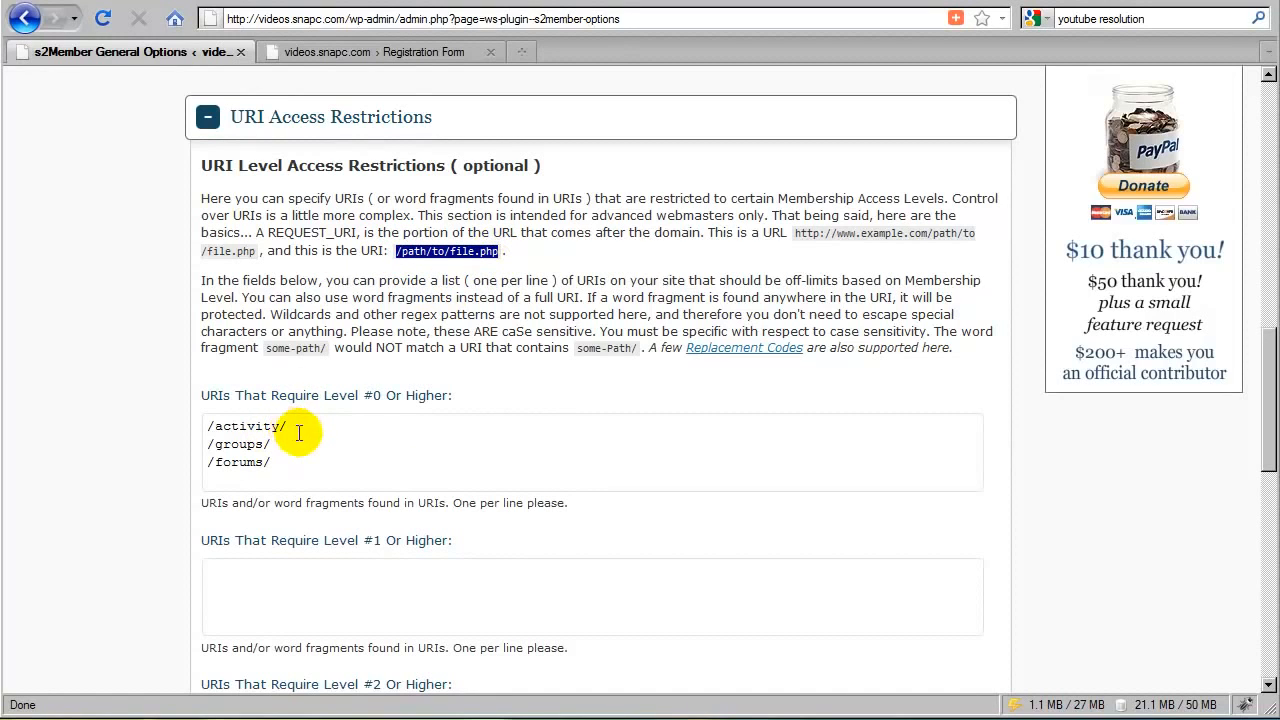
left_click(445, 268)
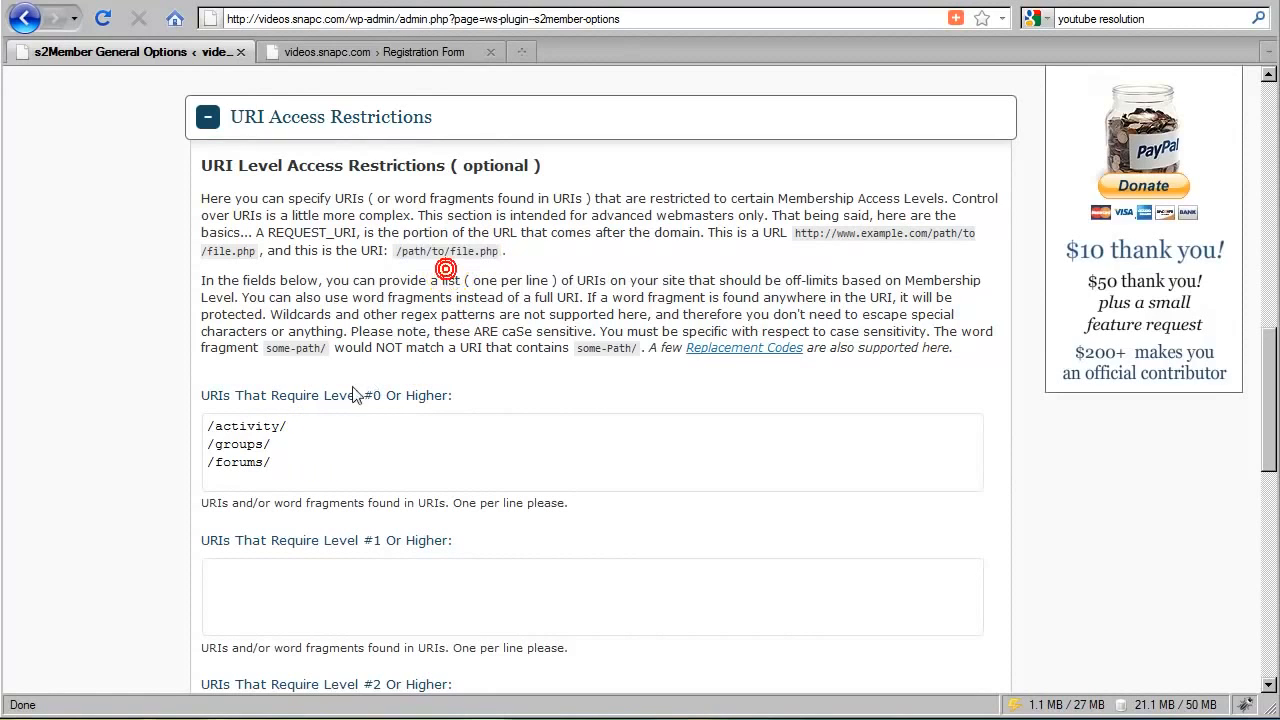
Review each of the activity, groups and forums entries in the URI list for Level #0 or higher
left_click(237, 427)
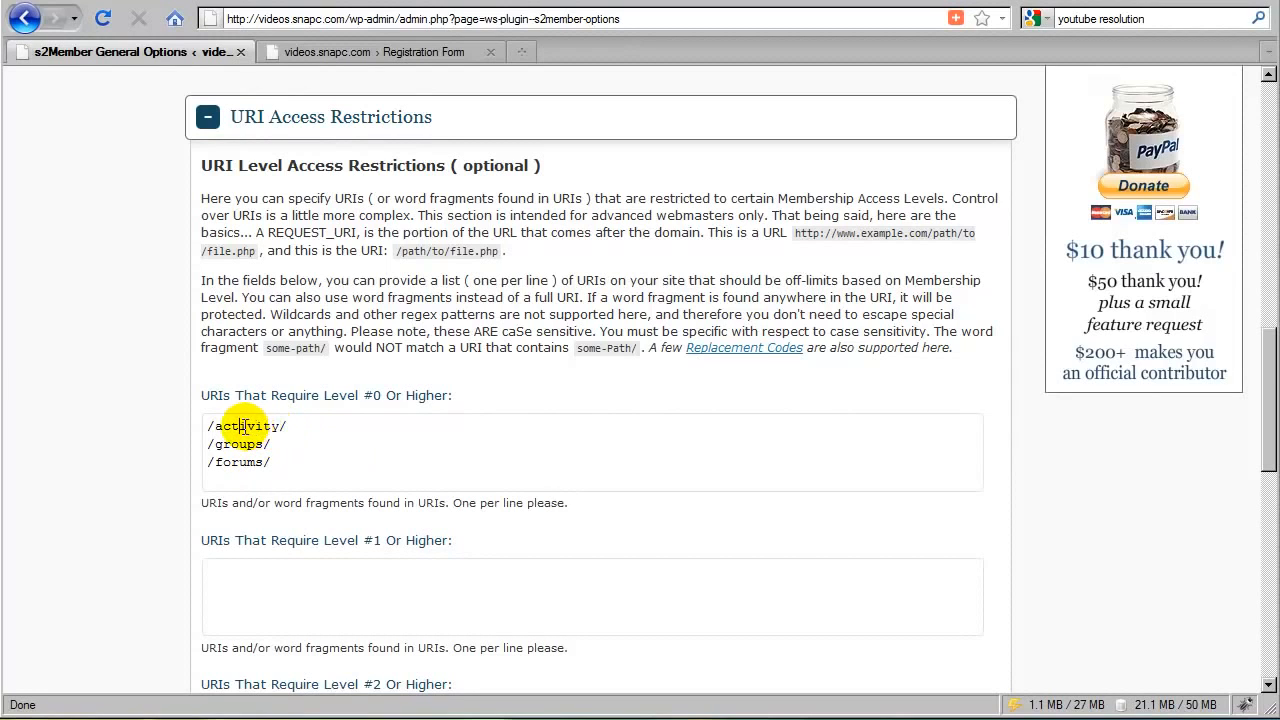
left_click_drag(288, 427, 205, 427)
left_click_drag(291, 427, 206, 427)
left_click(298, 426)
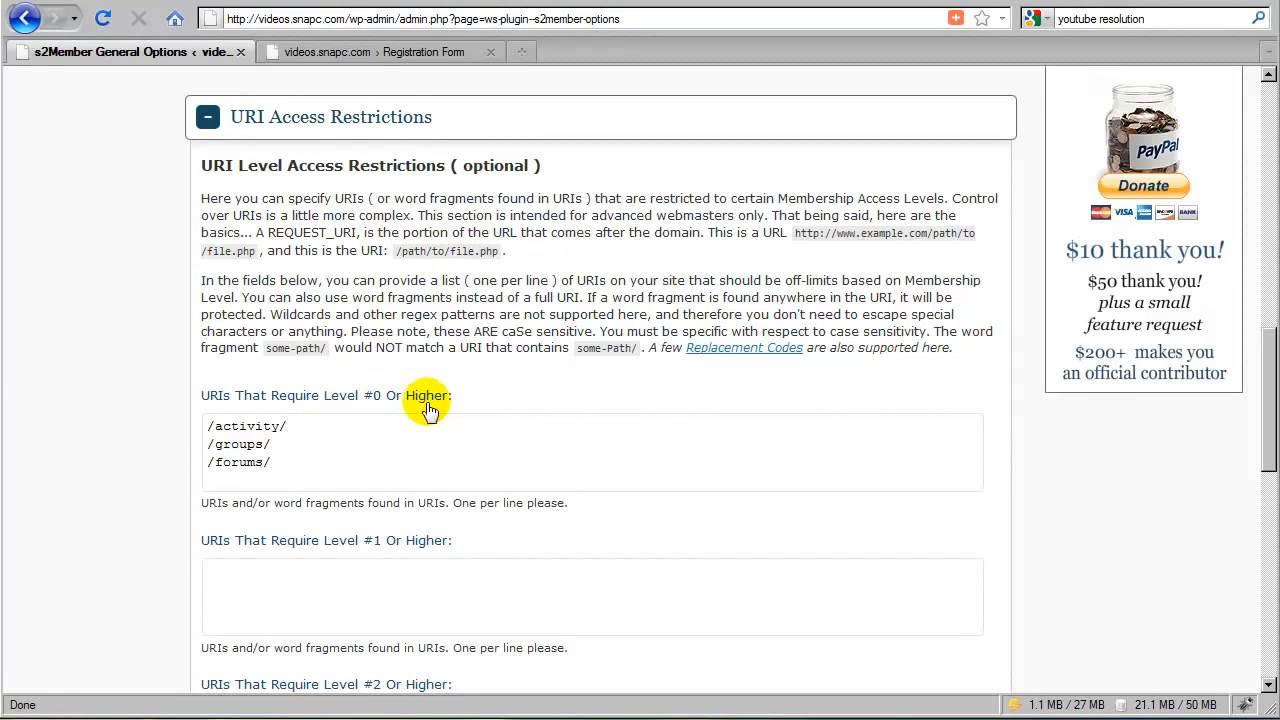
left_click(278, 445)
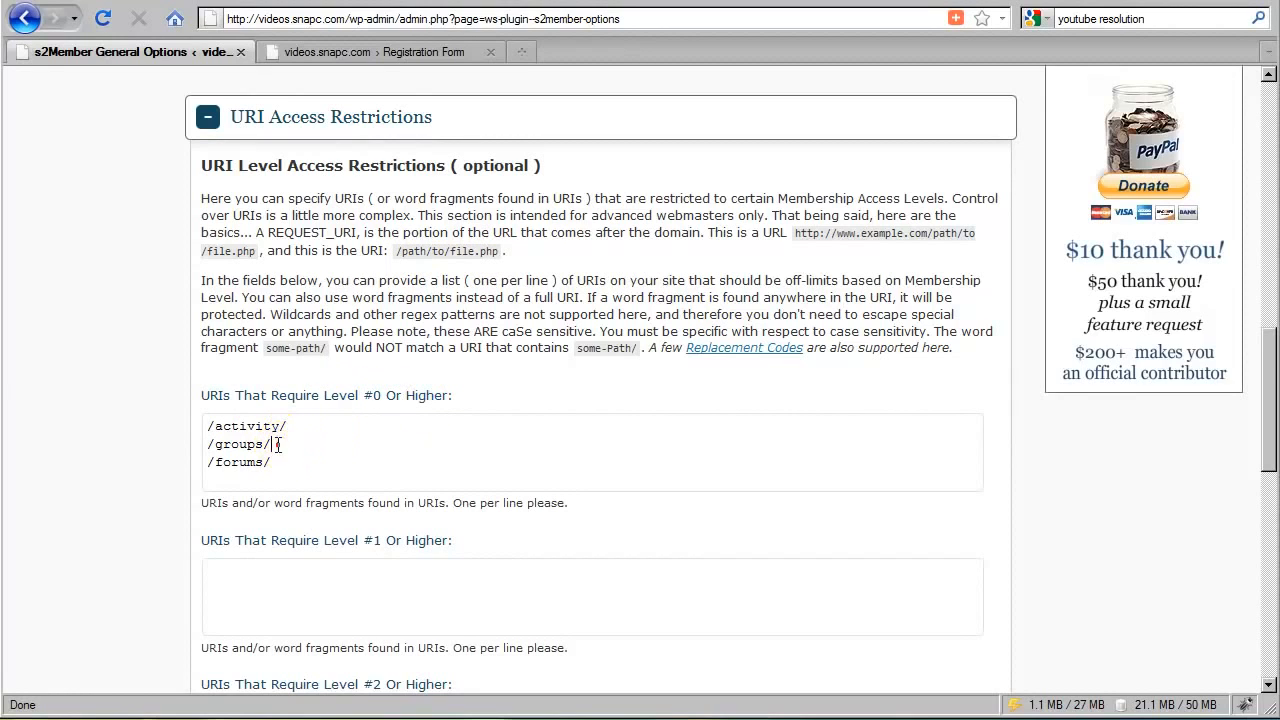
left_click(284, 446)
left_click(283, 443)
double_click(244, 462)
left_click_drag(244, 462, 265, 432)
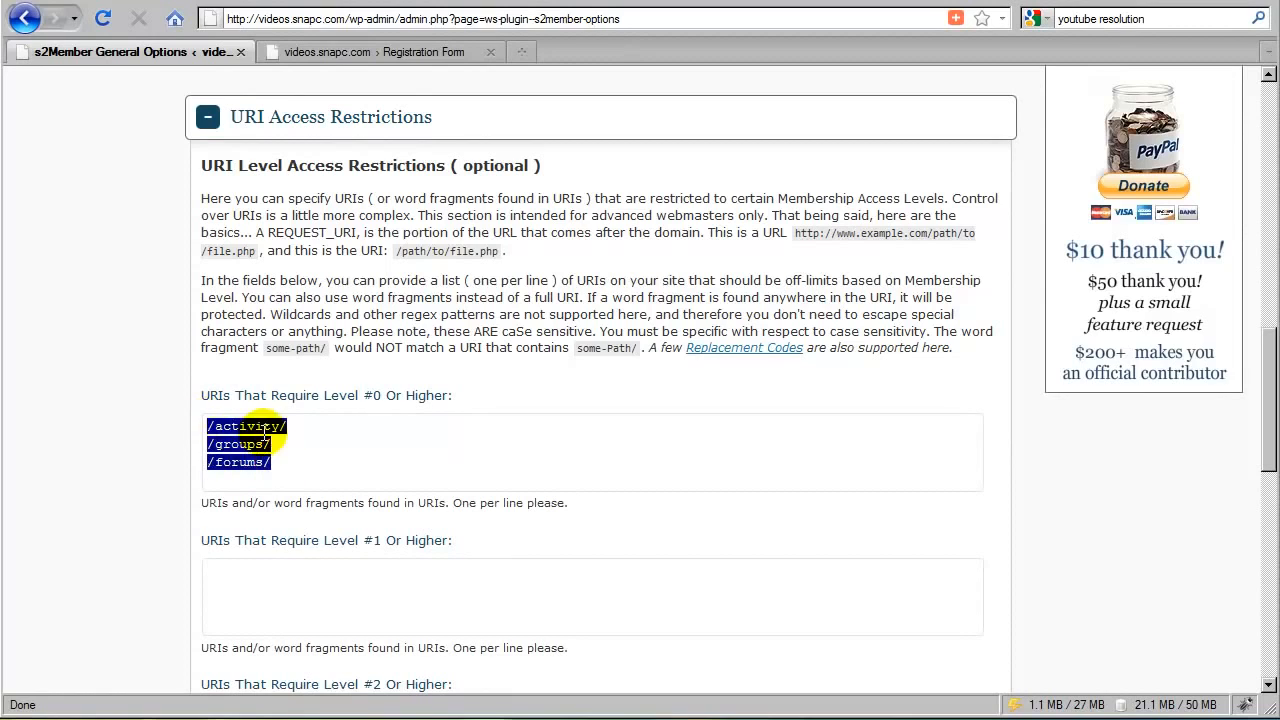
left_click(264, 429)
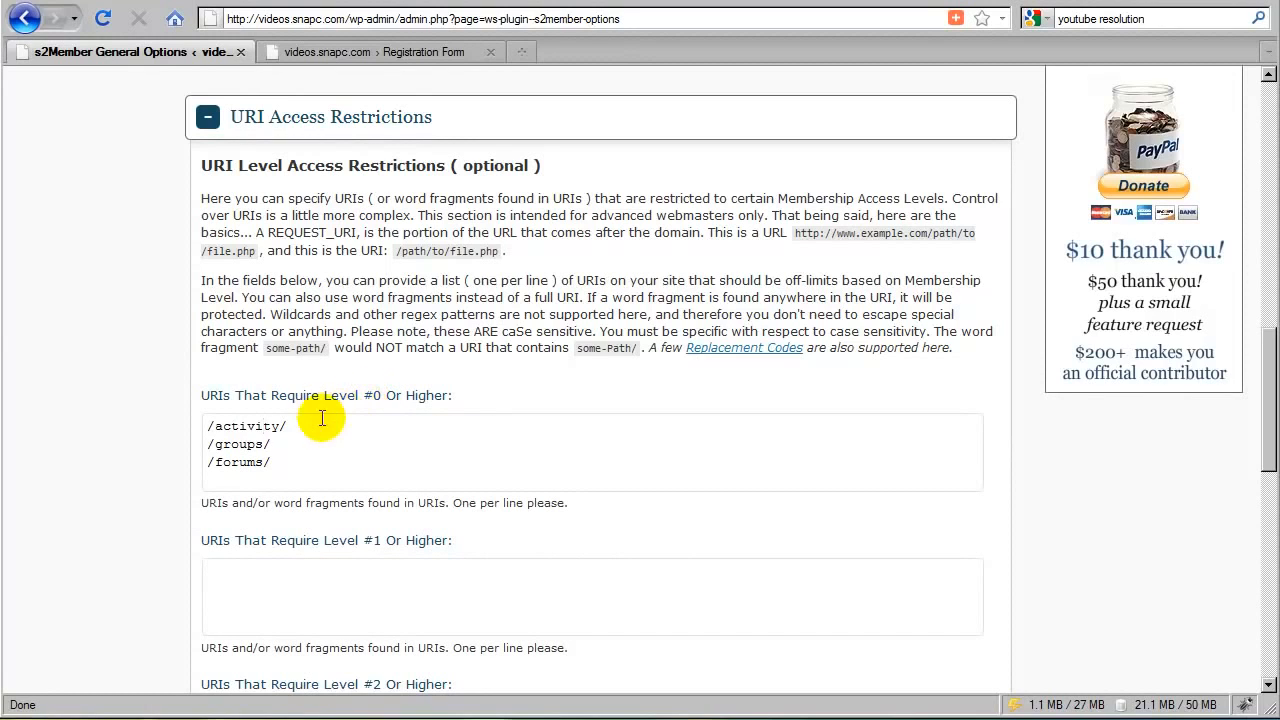
left_click_drag(290, 426, 208, 428)
left_click(251, 428)
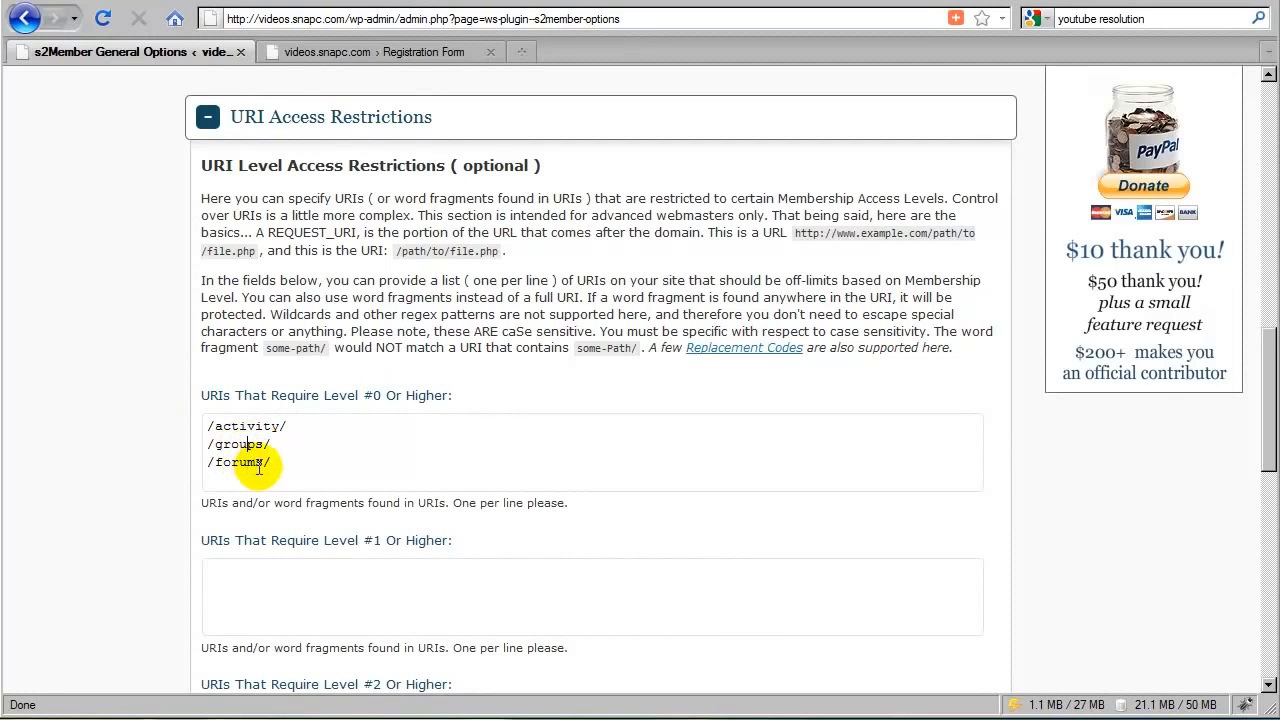
Reduce the URI list for Level #0 or higher to a single slash and collapse URI Access Restrictions
left_click_drag(271, 462, 215, 426)
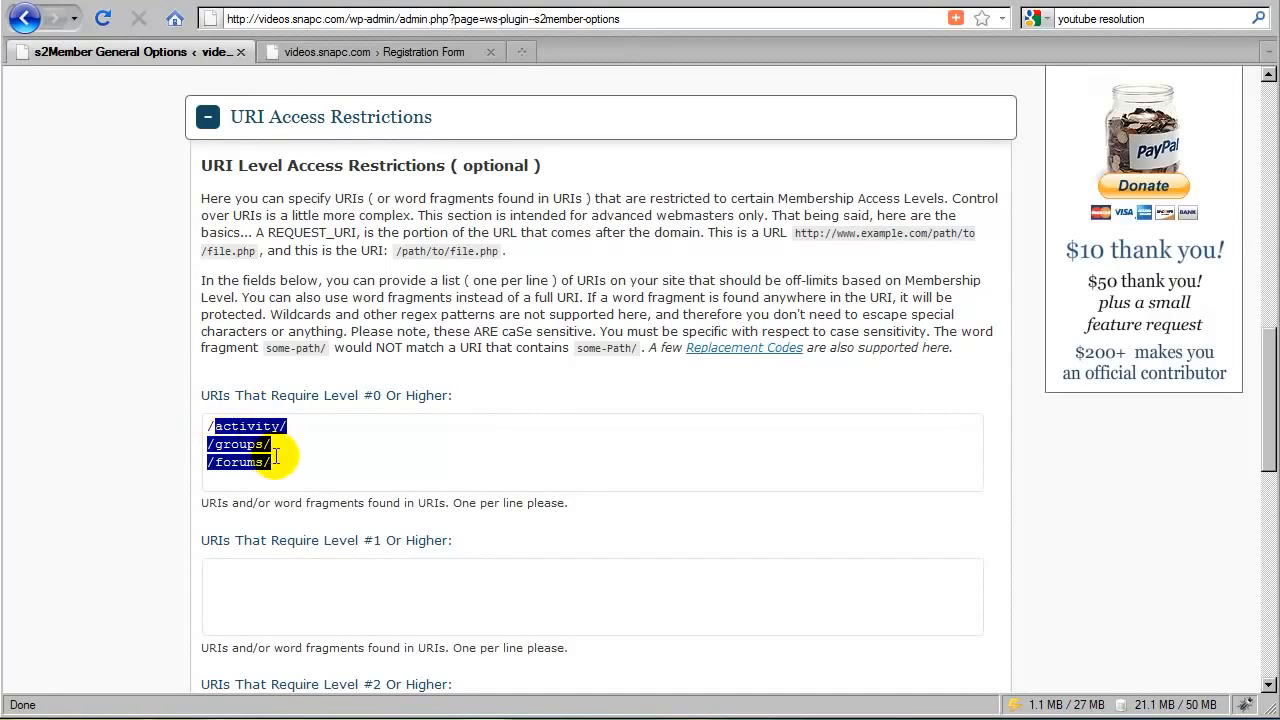
key("Delete")
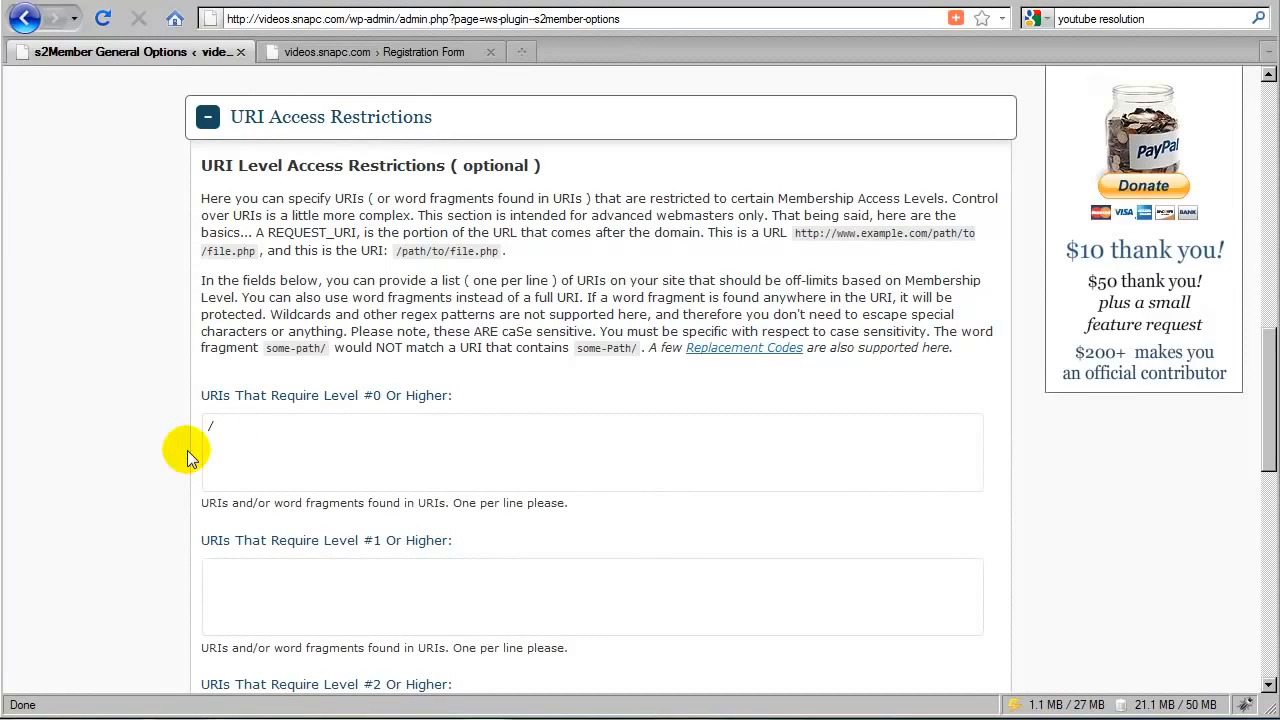
left_click(233, 426)
left_click(290, 373)
left_click(246, 432)
left_click(187, 434)
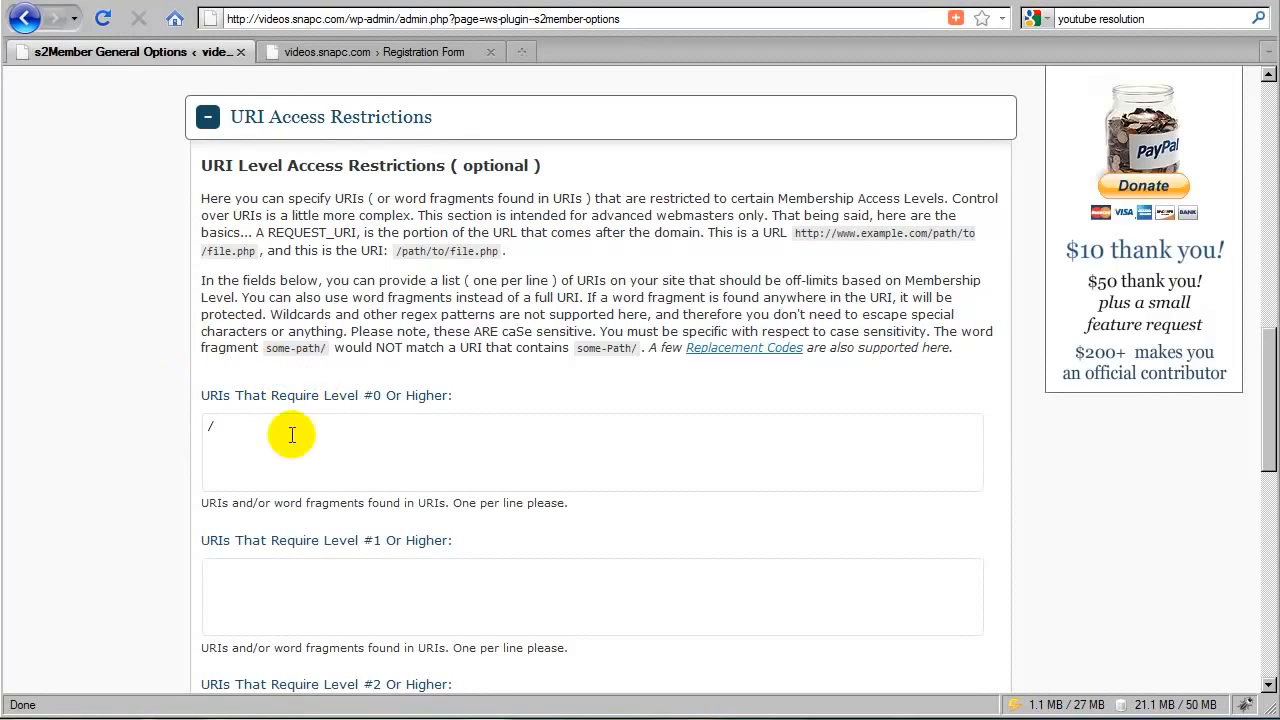
scroll(380, 229, "up", 2)
left_click(385, 232)
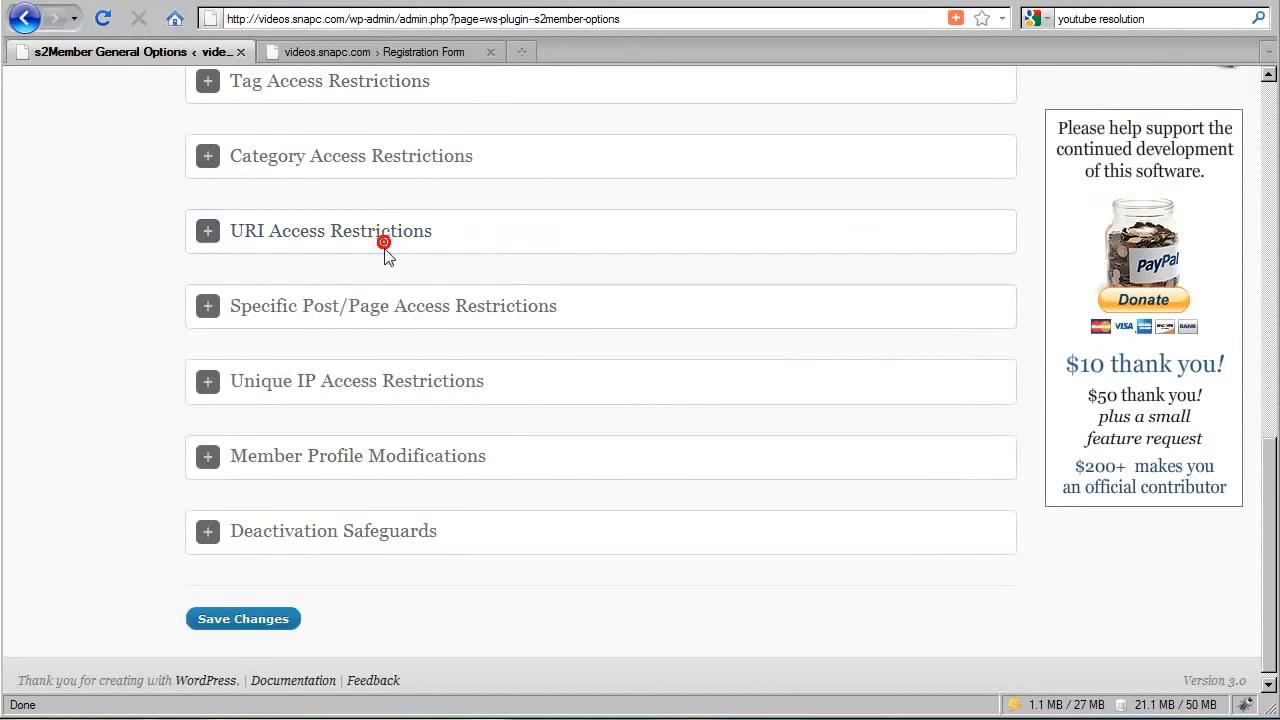
Review the Specific Post/Page Access Restrictions, then examine the IP limit and breach timeout settings in Unique IP Access Restrictions
left_click(470, 324)
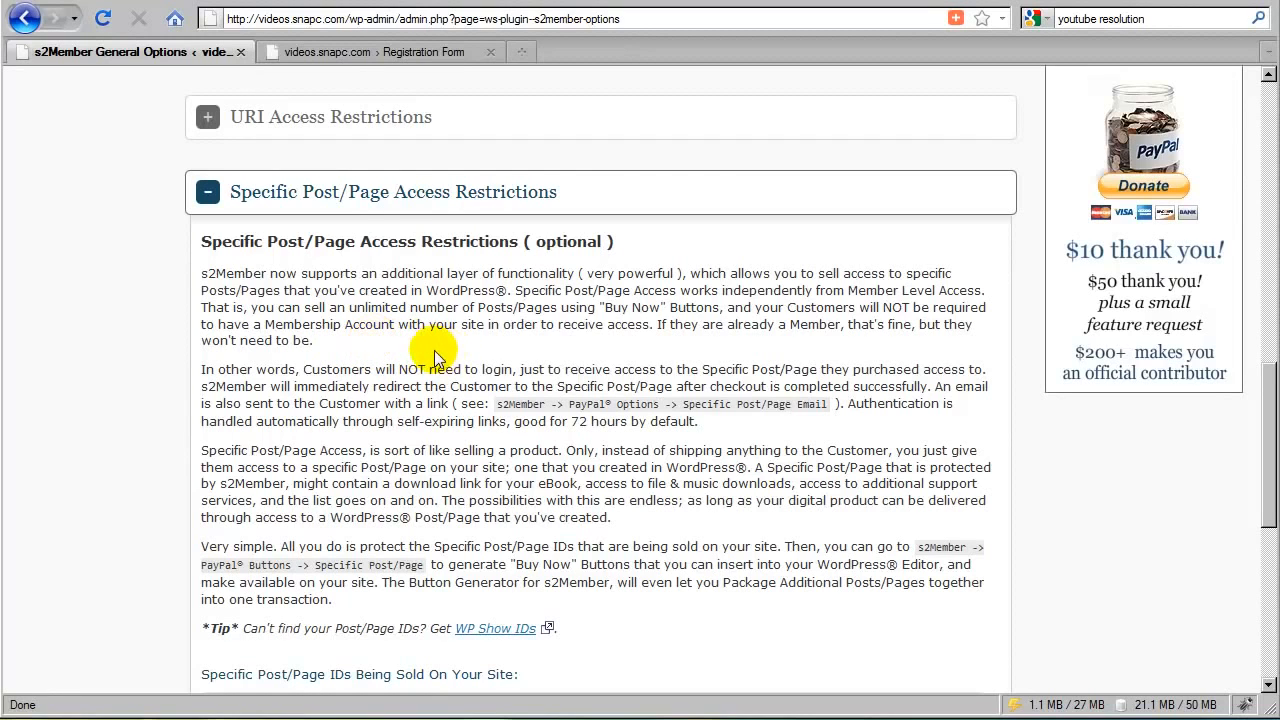
left_click(422, 195)
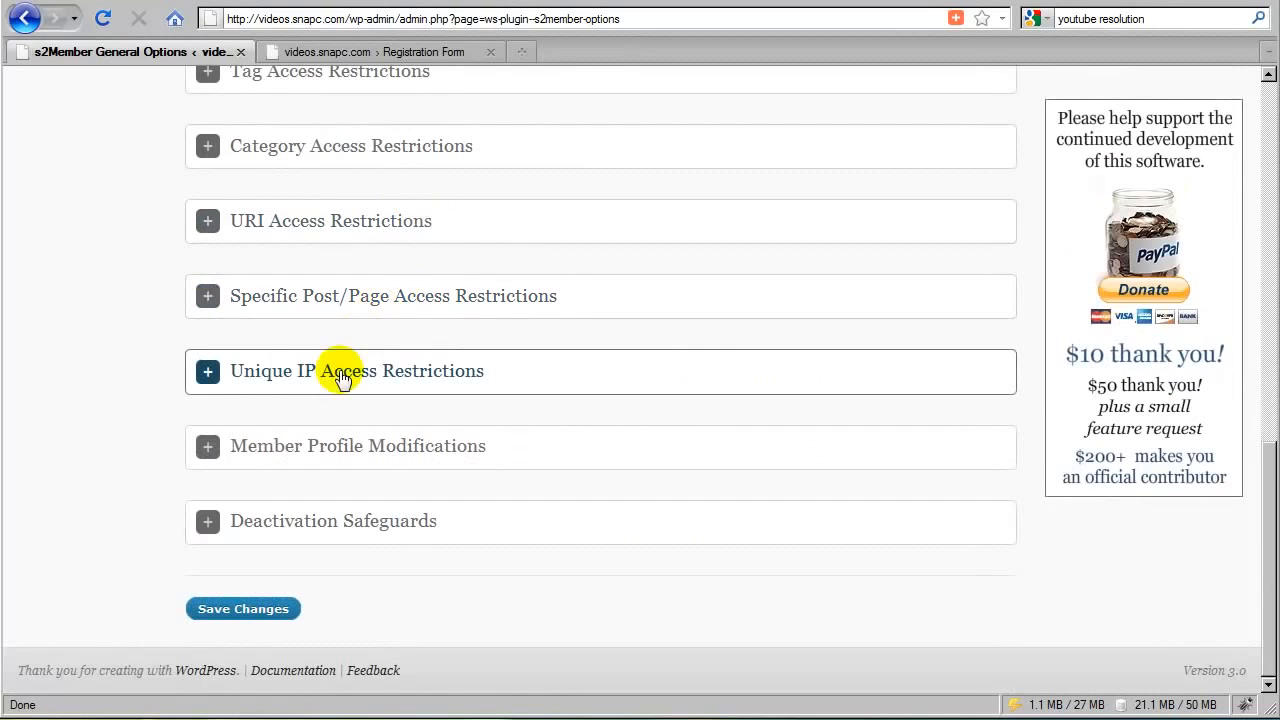
left_click(420, 383)
scroll(418, 383, "down", 4)
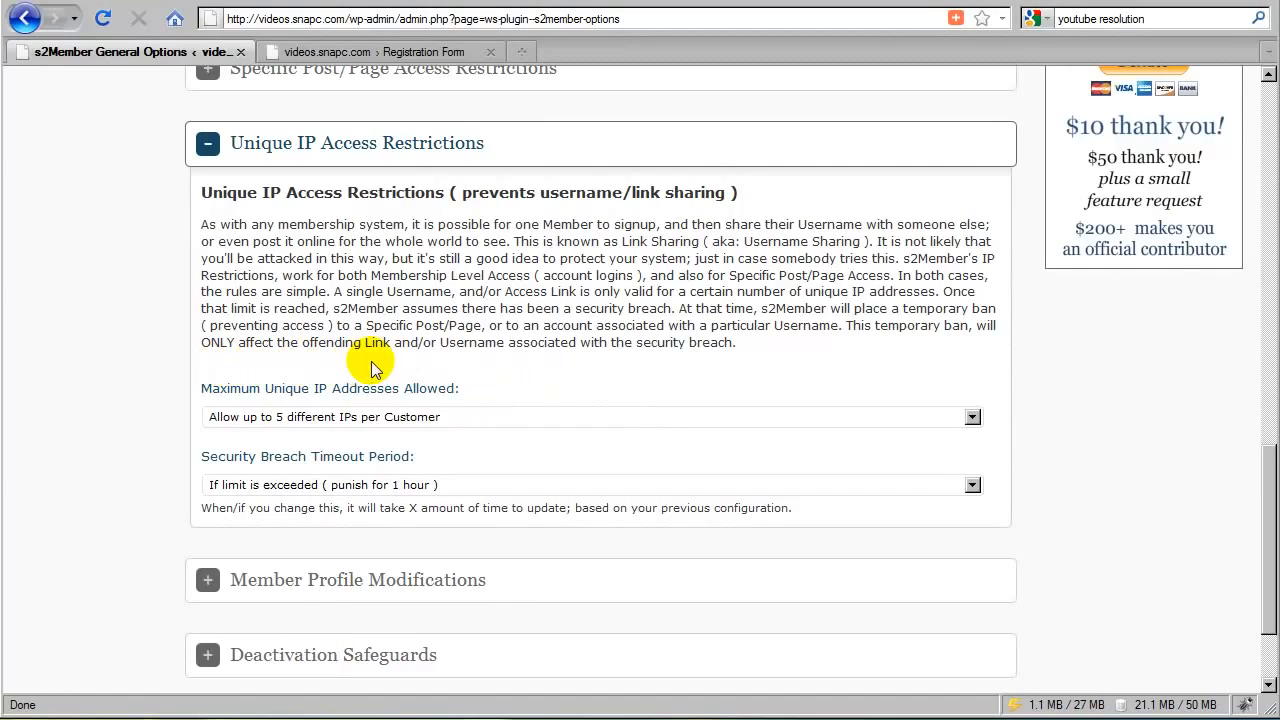
left_click(517, 360)
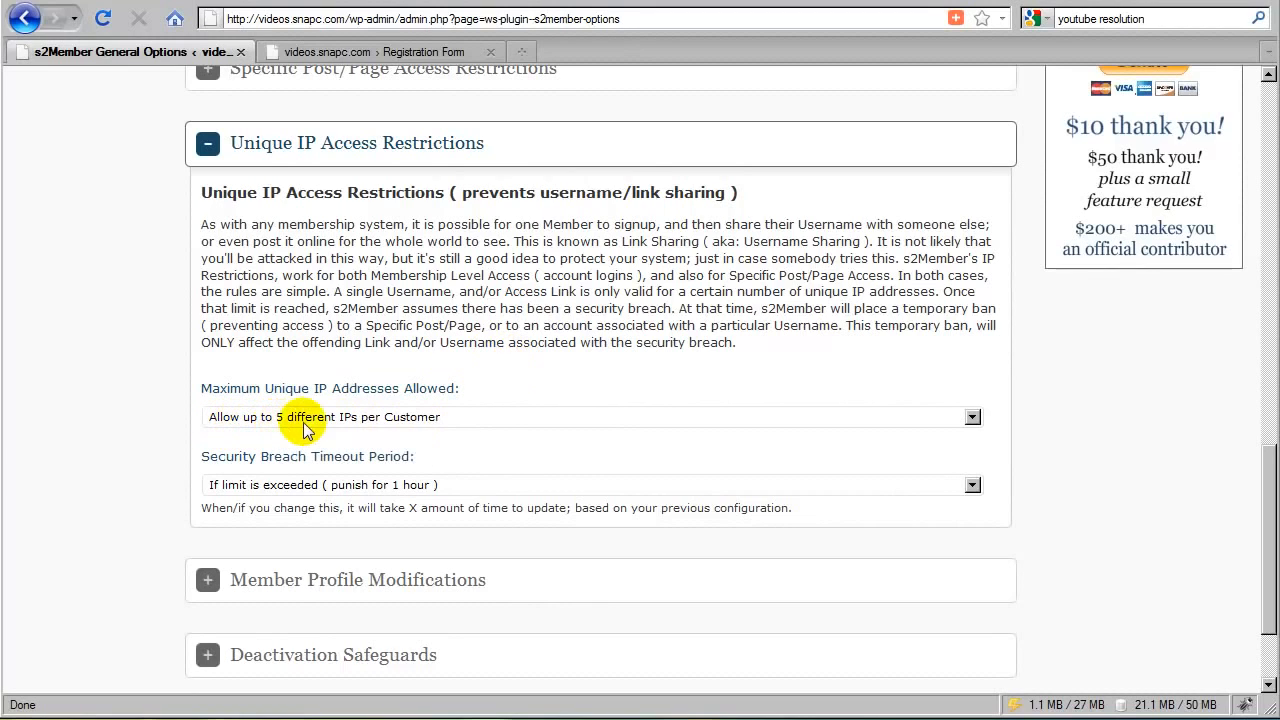
left_click(424, 440)
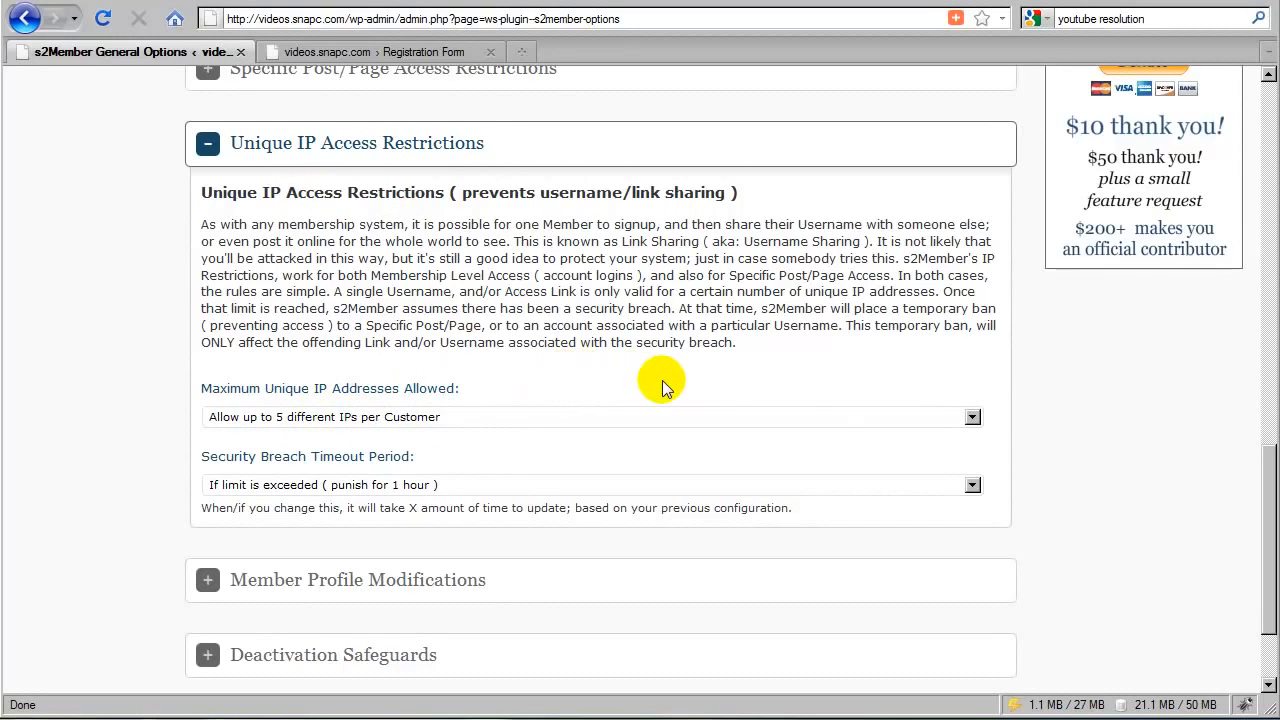
left_click(740, 358)
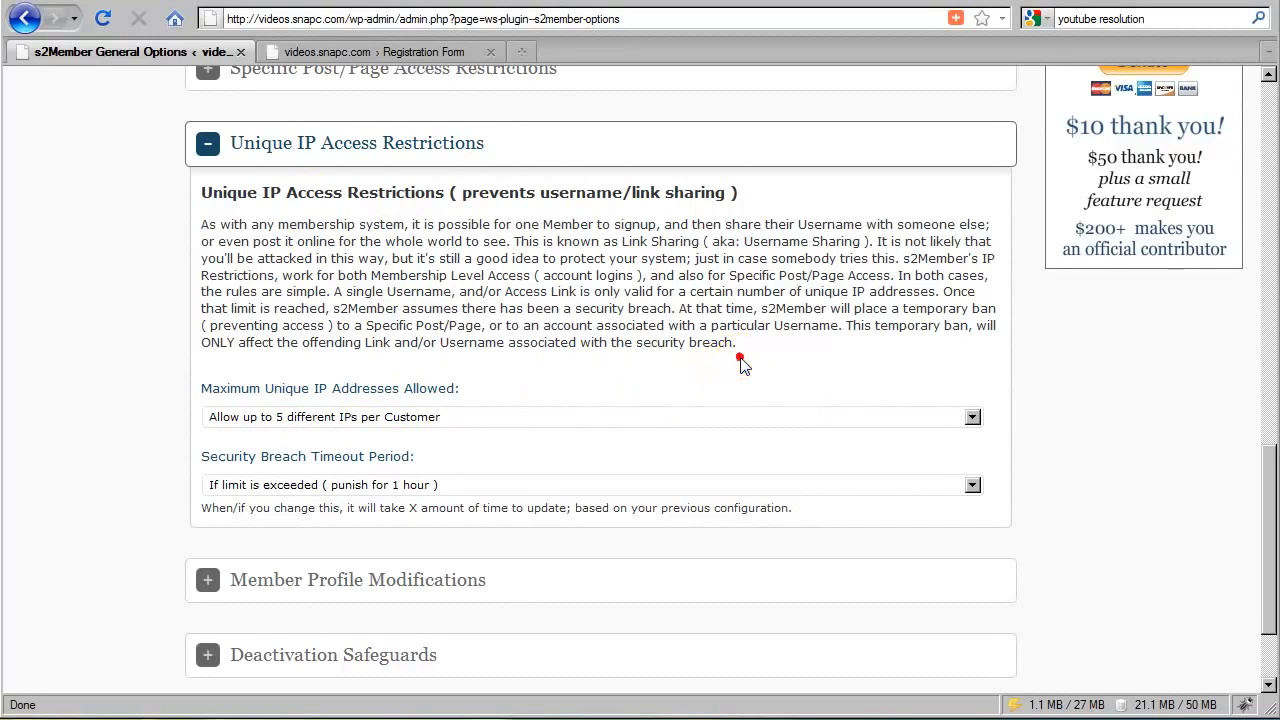